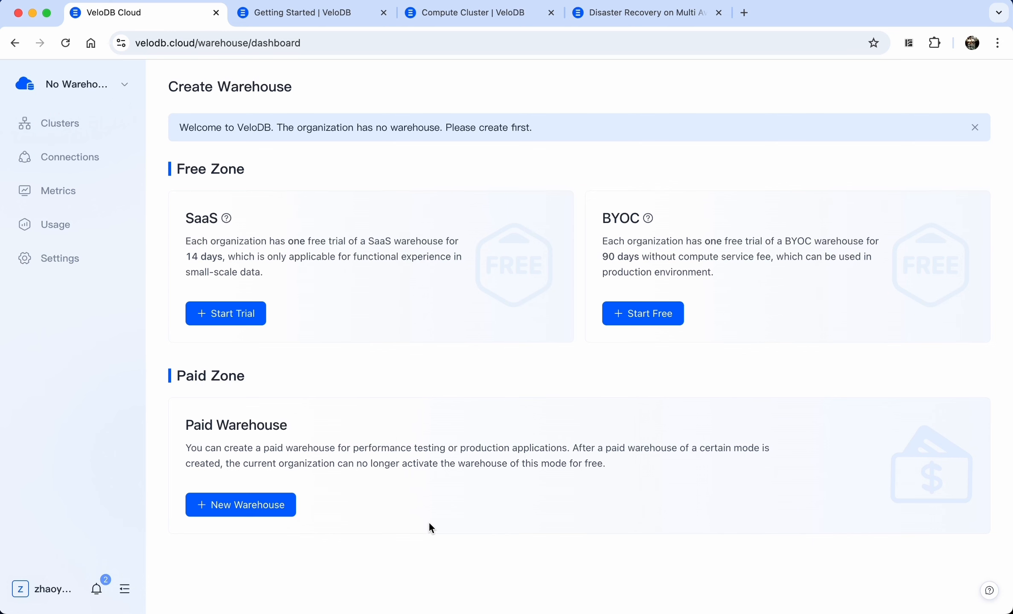
Start a new warehouse from the Paid Zone on the Create Warehouse page
{"action": "left_click", "coordinate": [247, 514]}
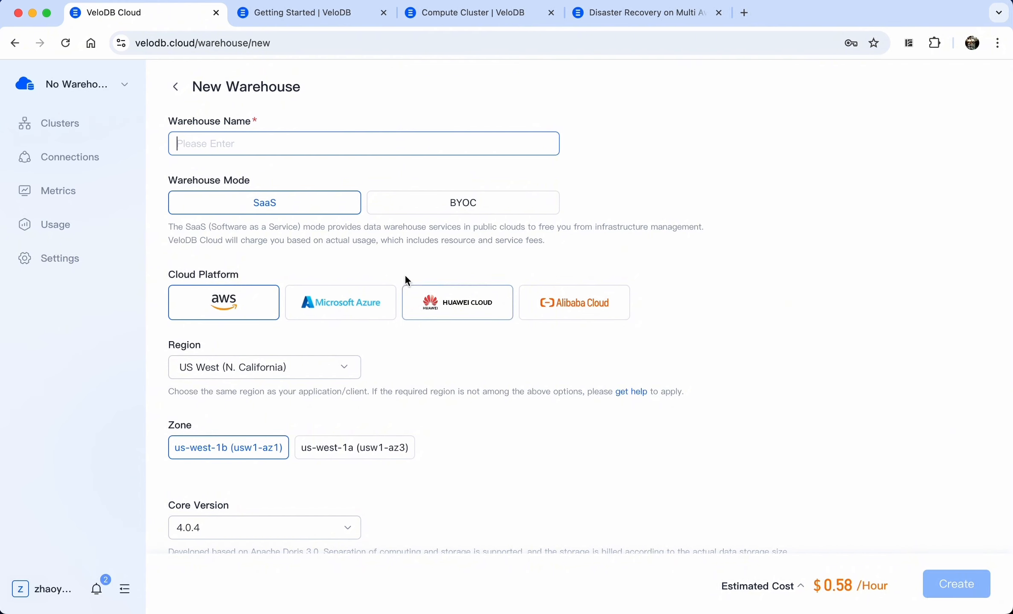
Create the 'Demo' SaaS warehouse on AWS US West (N. California), core 4.0.4, confirming the charge
{"action": "type", "text": "Demo"}
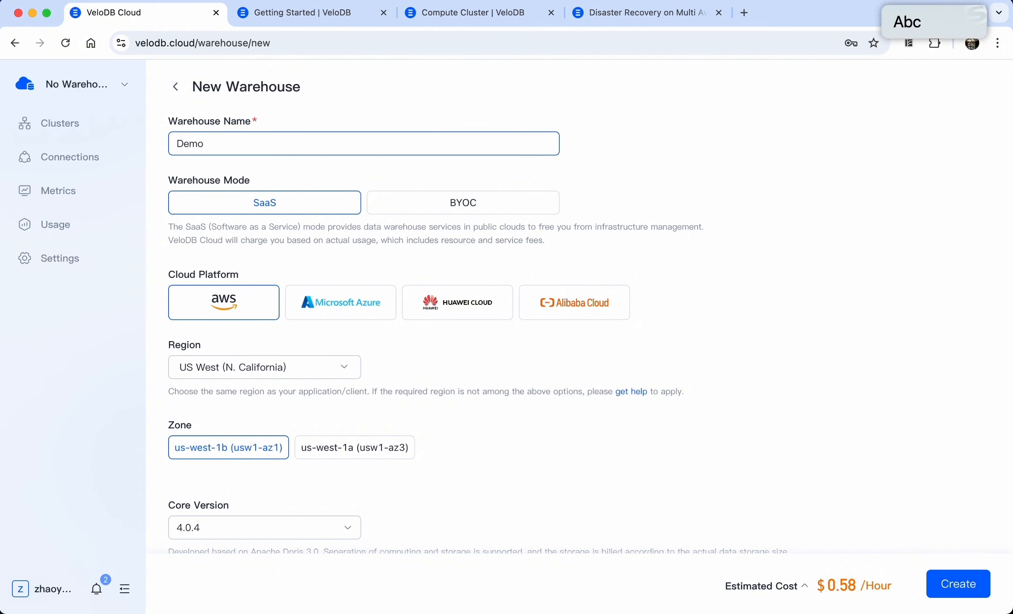
{"action": "left_click", "coordinate": [256, 183]}
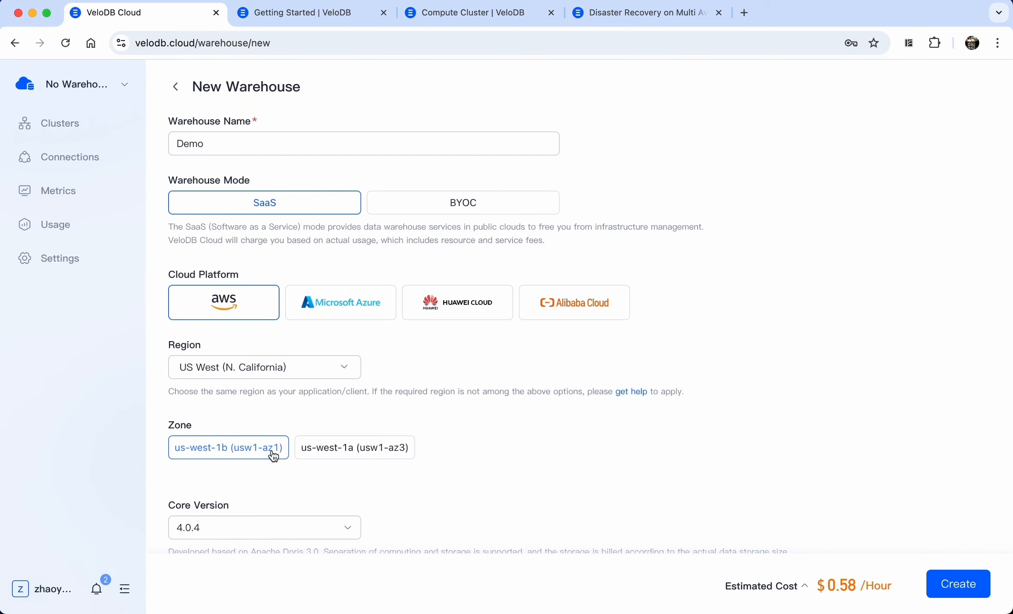
{"action": "scroll", "coordinate": [273, 457], "scroll_direction": "down", "scroll_amount": 4}
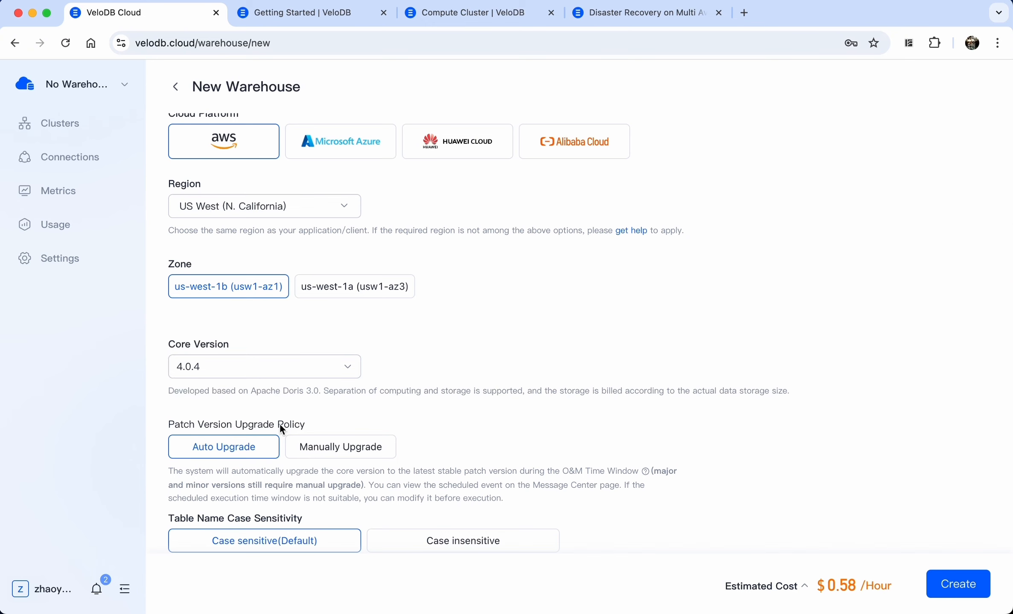
{"action": "scroll", "coordinate": [279, 424], "scroll_direction": "down", "scroll_amount": 2}
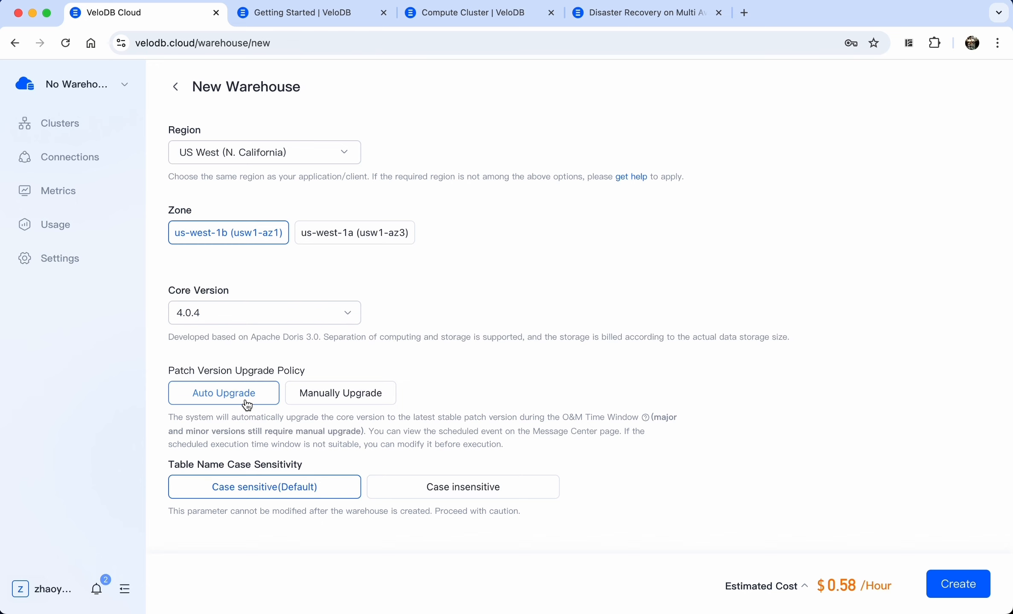
{"action": "scroll", "coordinate": [269, 369], "scroll_direction": "up", "scroll_amount": 2}
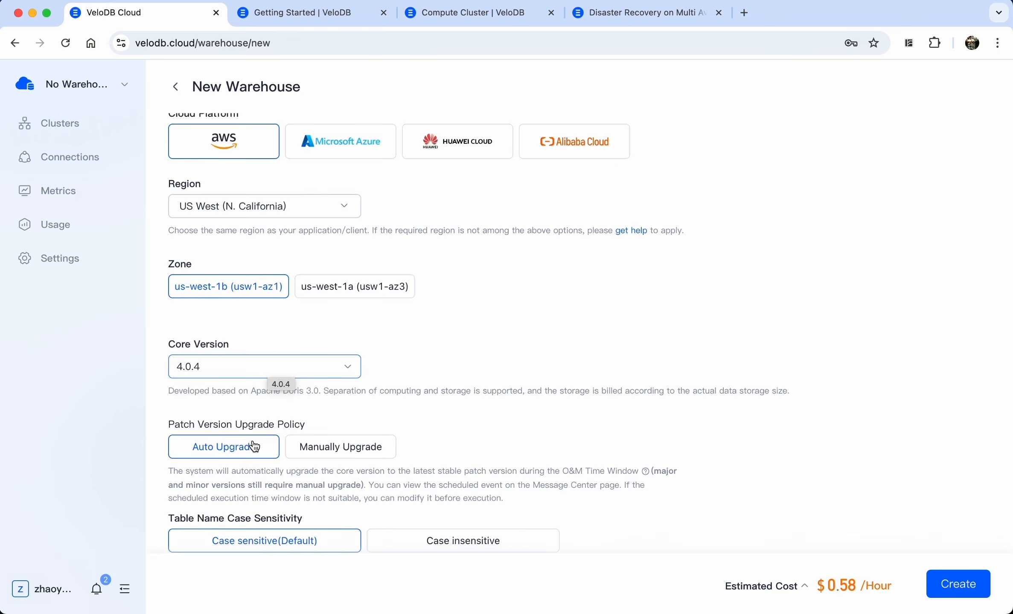
{"action": "scroll", "coordinate": [279, 423], "scroll_direction": "down", "scroll_amount": 2}
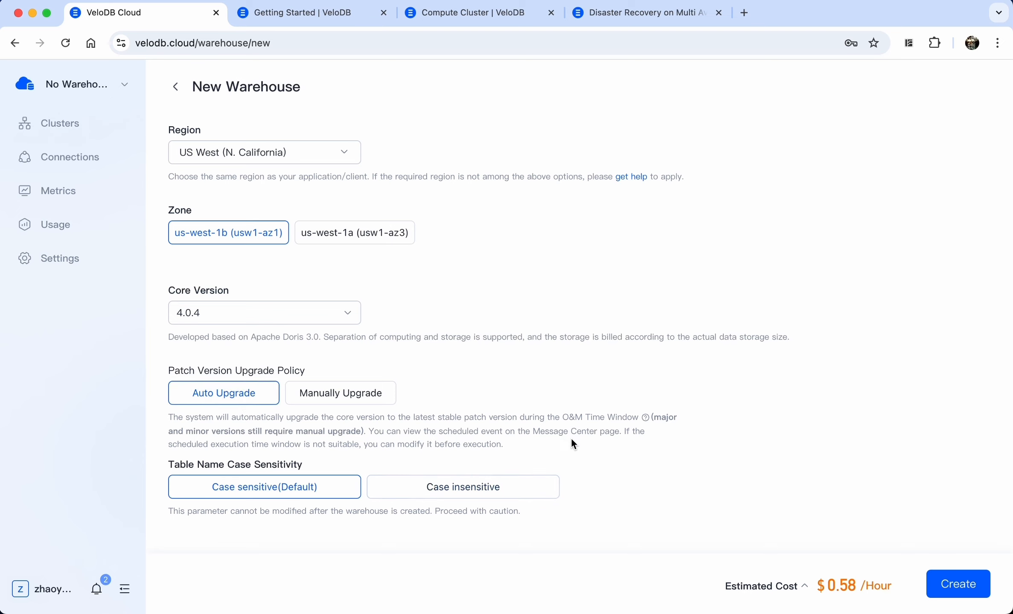
{"action": "left_click", "coordinate": [958, 590]}
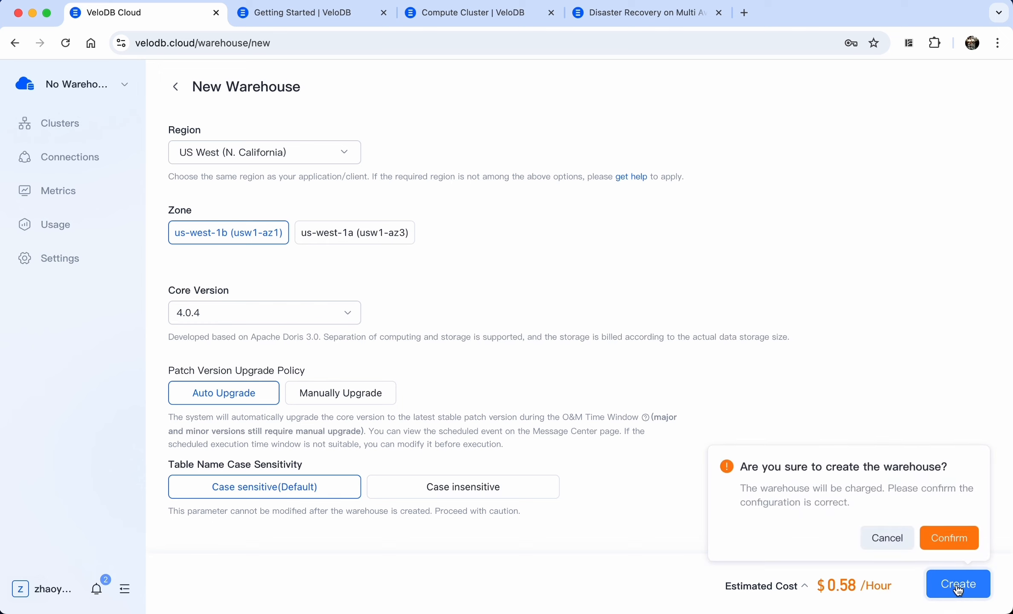
{"action": "left_click", "coordinate": [950, 539]}
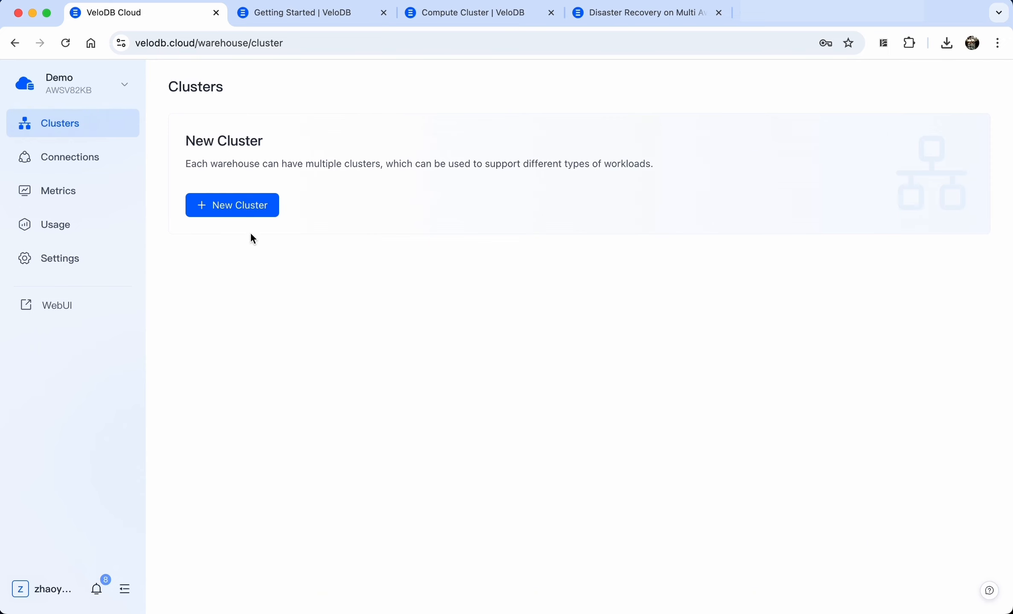
Start a new cluster in Demo named cluster1
{"action": "left_click", "coordinate": [240, 211]}
{"action": "left_click", "coordinate": [219, 147]}
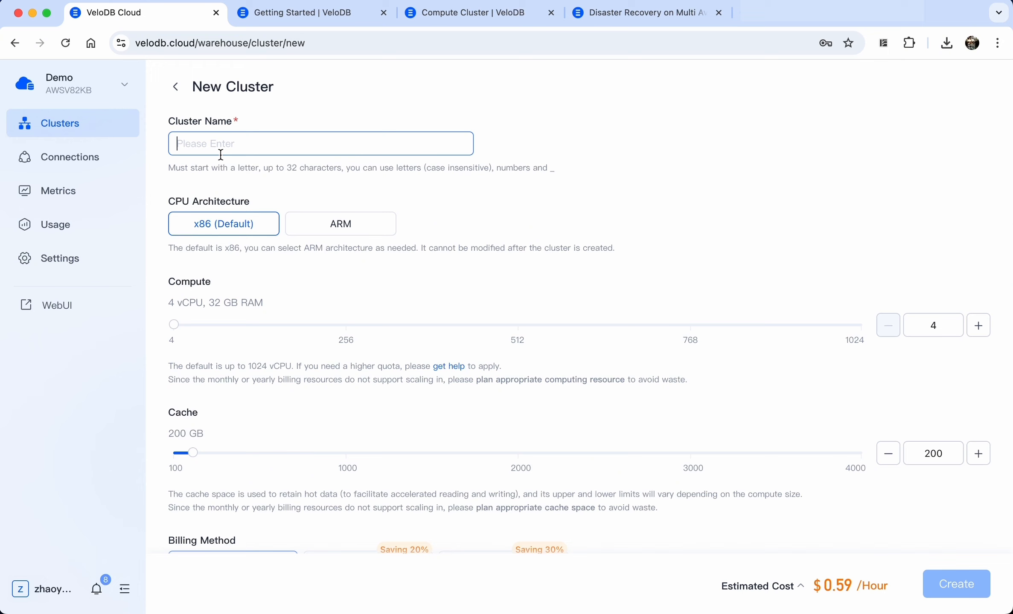
{"action": "type", "text": "cluster1"}
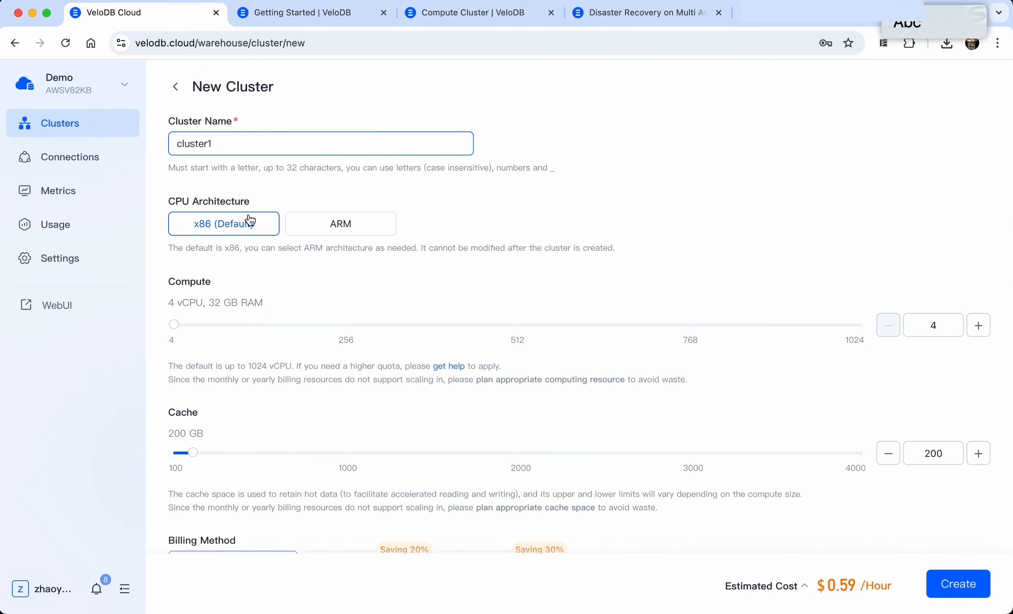
{"action": "left_click", "coordinate": [248, 315]}
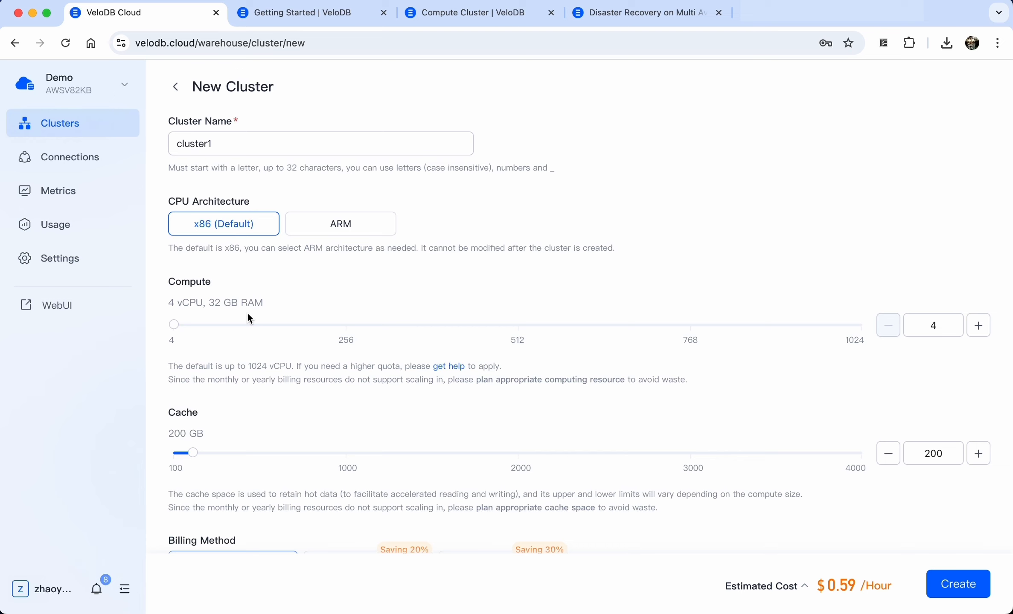
Raise compute to 8 vCPU (400 GB cache), keep on-demand hourly billing, and create the cluster
{"action": "left_click", "coordinate": [978, 326]}
{"action": "scroll", "coordinate": [608, 446], "scroll_direction": "down", "scroll_amount": 1}
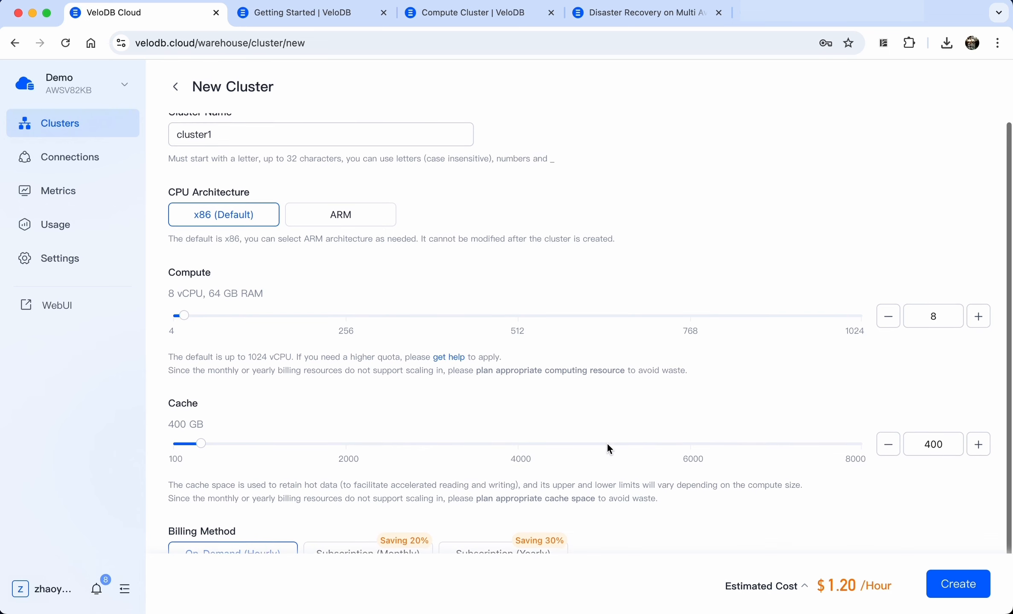
{"action": "scroll", "coordinate": [609, 448], "scroll_direction": "down", "scroll_amount": 2}
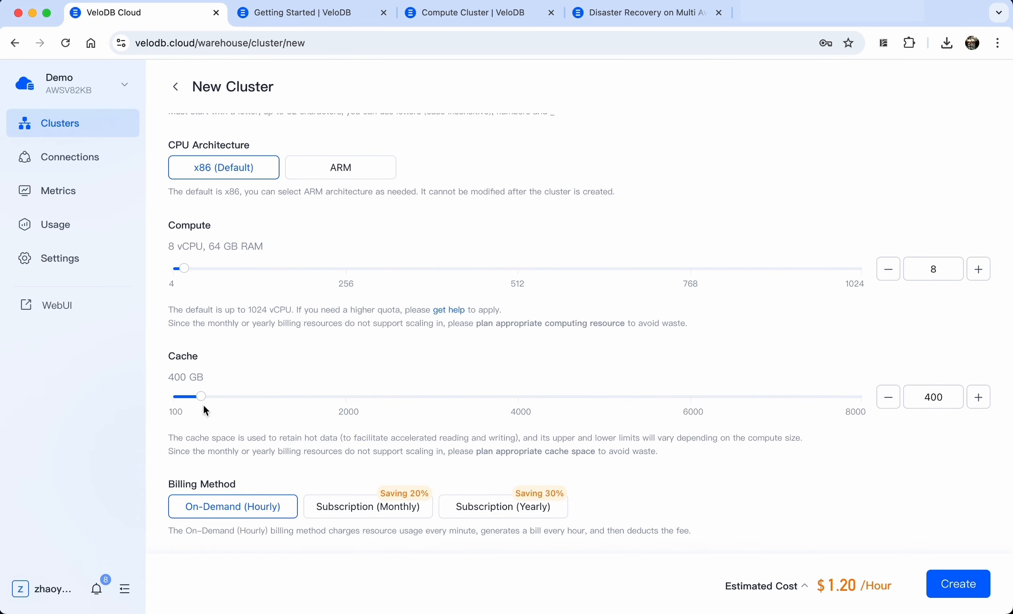
{"action": "mouse_move", "coordinate": [201, 401]}
{"action": "scroll", "coordinate": [208, 413], "scroll_direction": "down", "scroll_amount": 1}
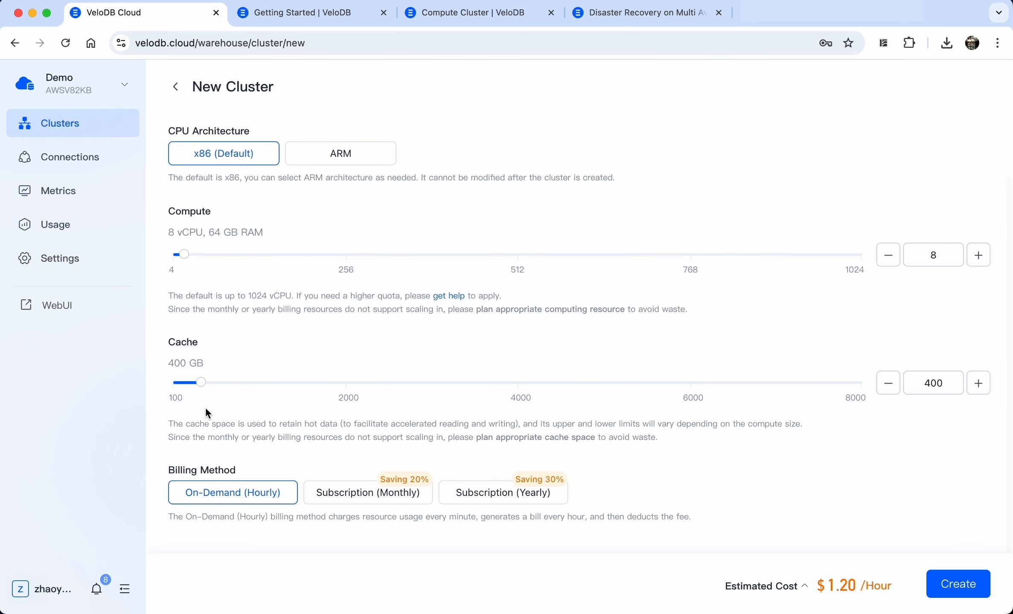
{"action": "left_click", "coordinate": [961, 592]}
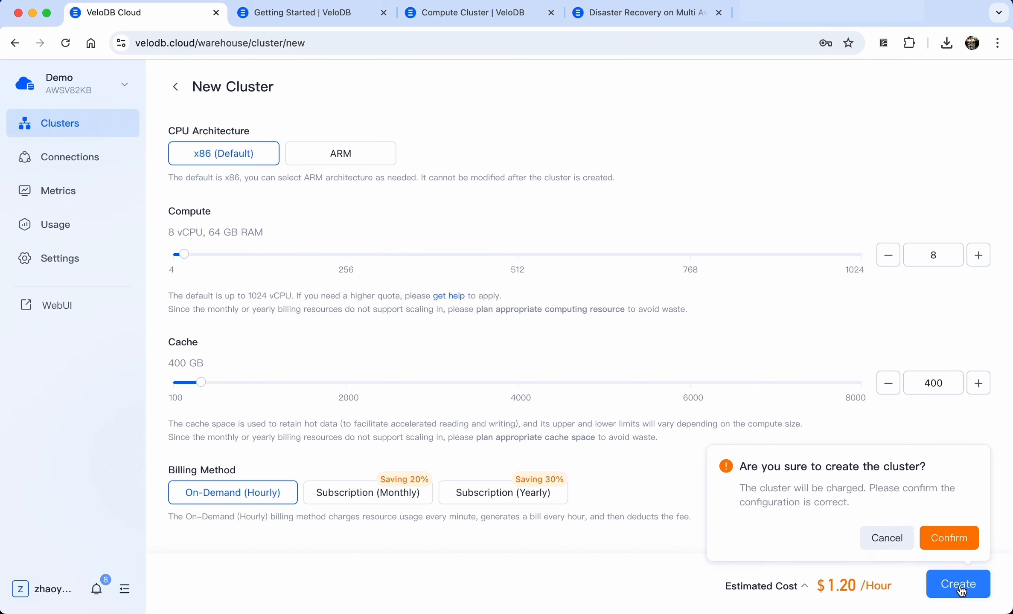
{"action": "left_click", "coordinate": [956, 540]}
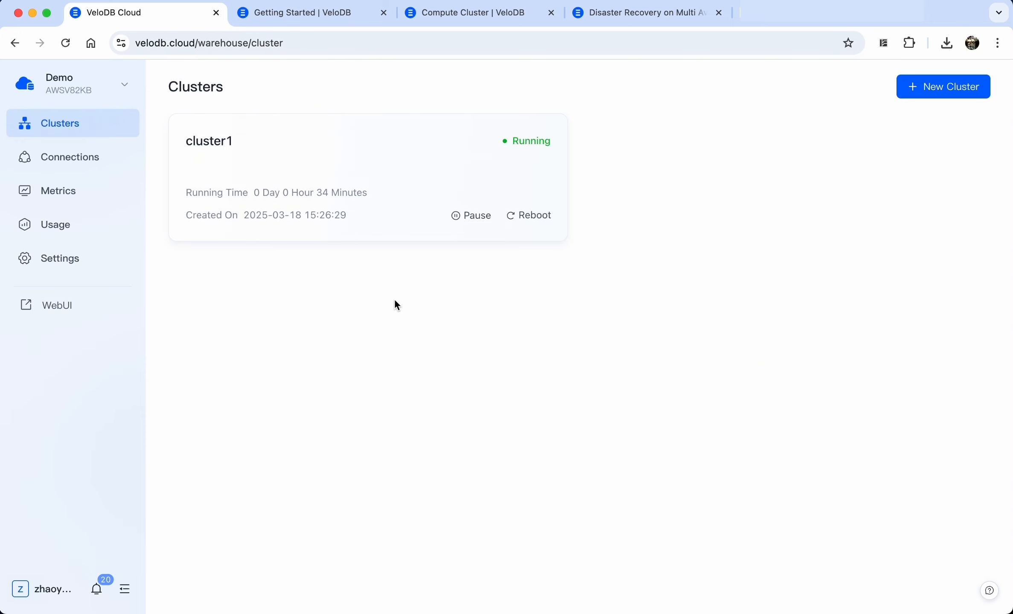
Add this computer's public IP to the Public Link IP whitelist, then open warehouse Settings
{"action": "left_click", "coordinate": [92, 153]}
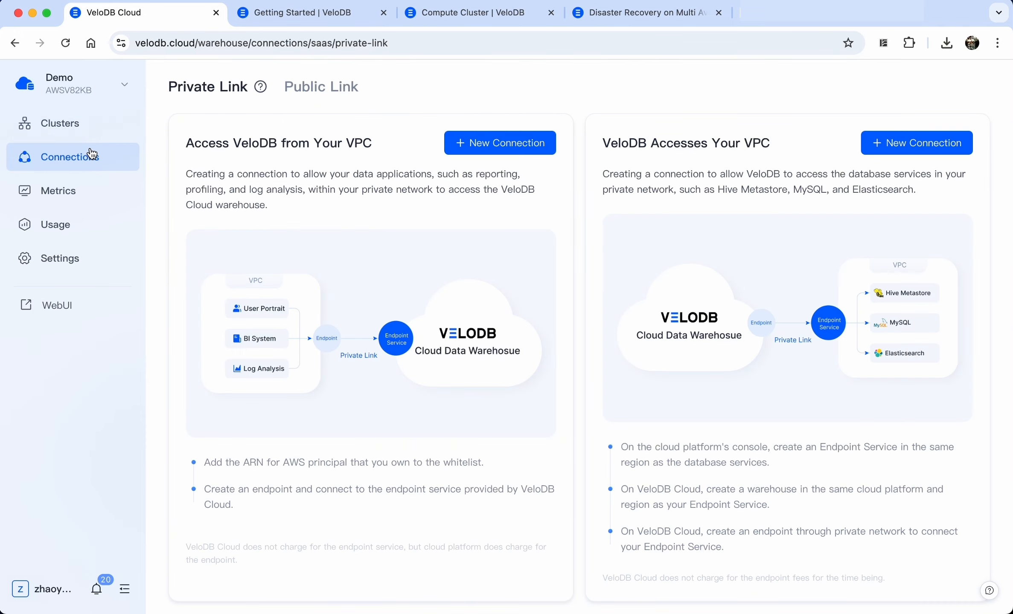
{"action": "left_click", "coordinate": [311, 92]}
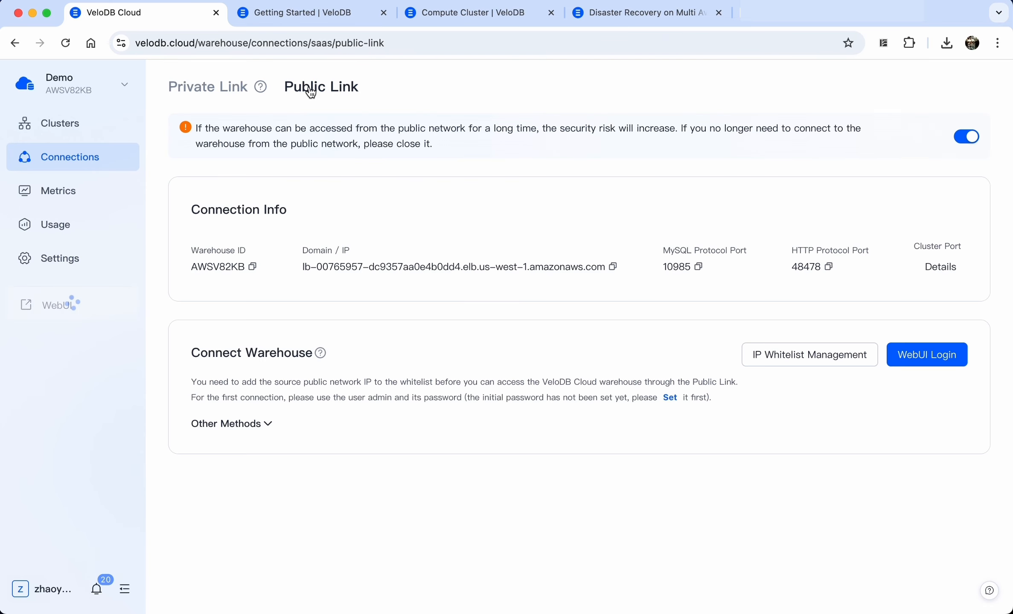
{"action": "left_click", "coordinate": [766, 358]}
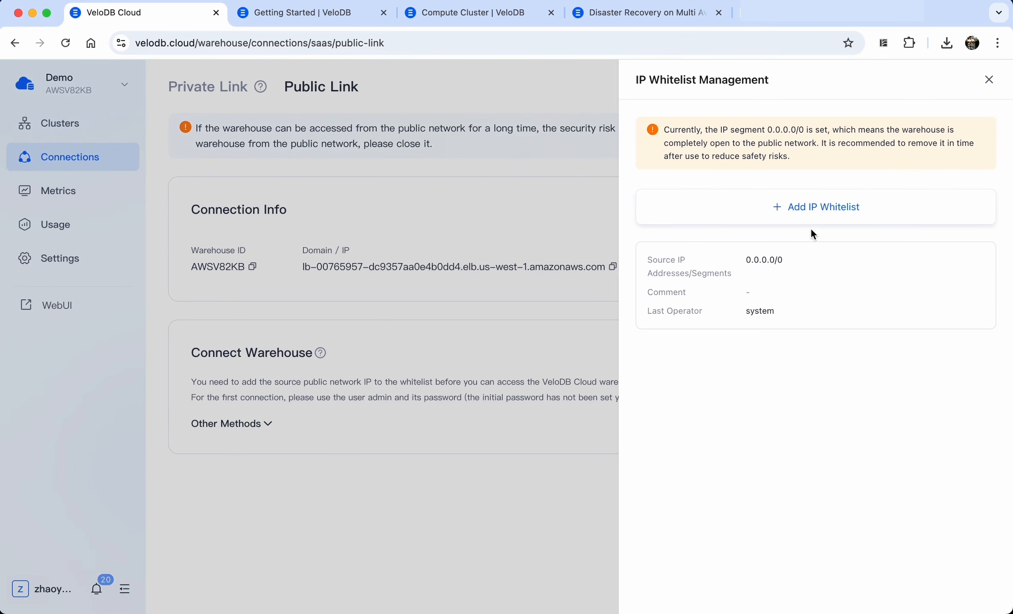
{"action": "left_click", "coordinate": [812, 211]}
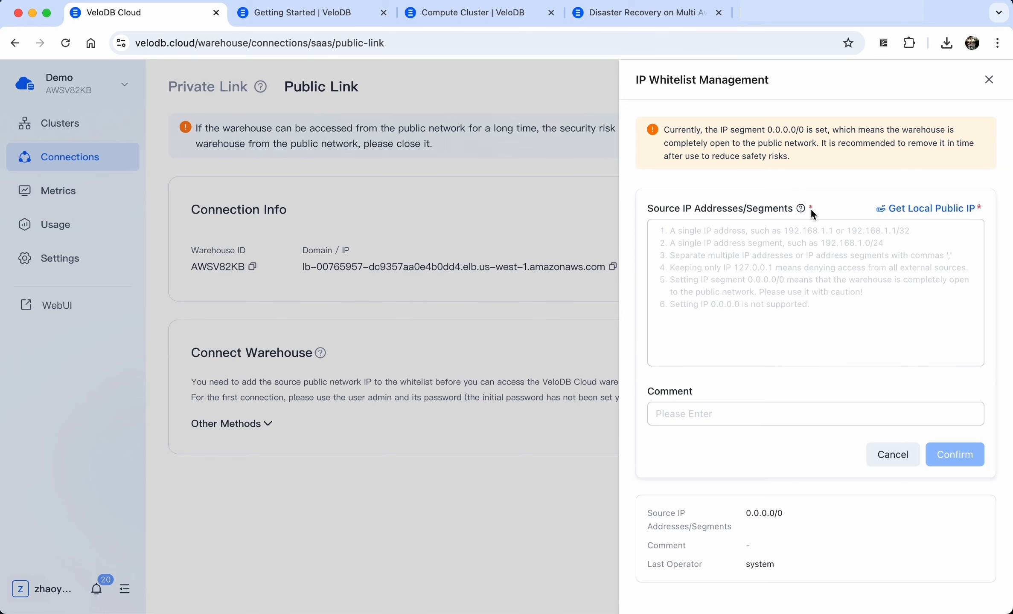
{"action": "left_click", "coordinate": [922, 210]}
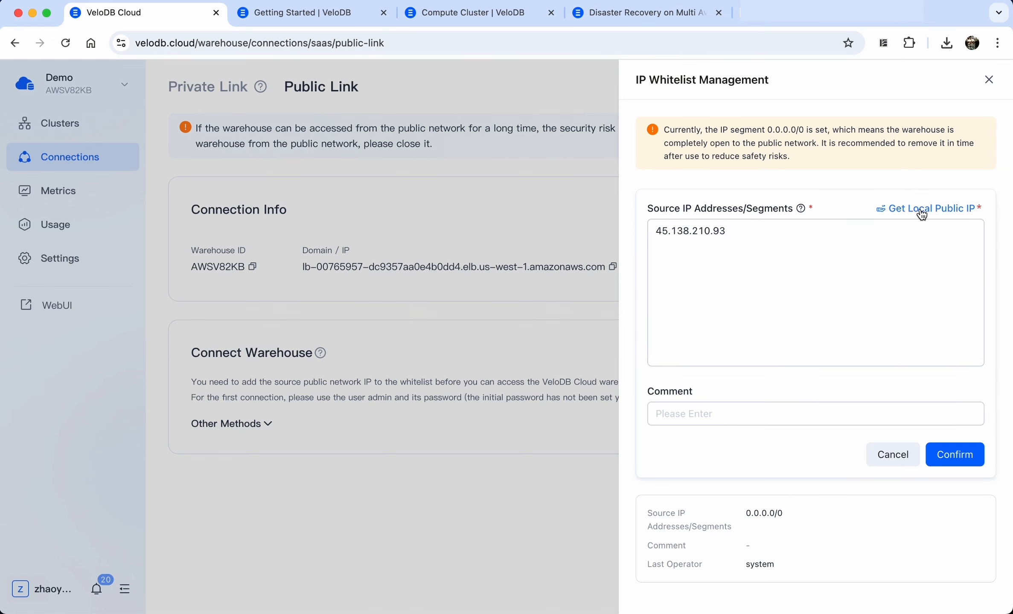
{"action": "left_click", "coordinate": [960, 457]}
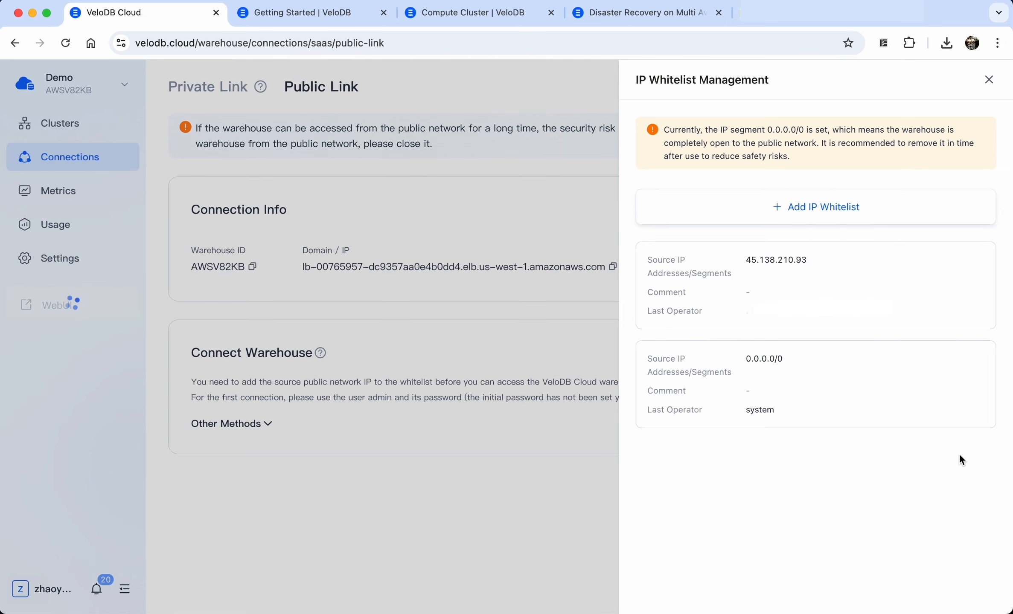
{"action": "left_click", "coordinate": [988, 80]}
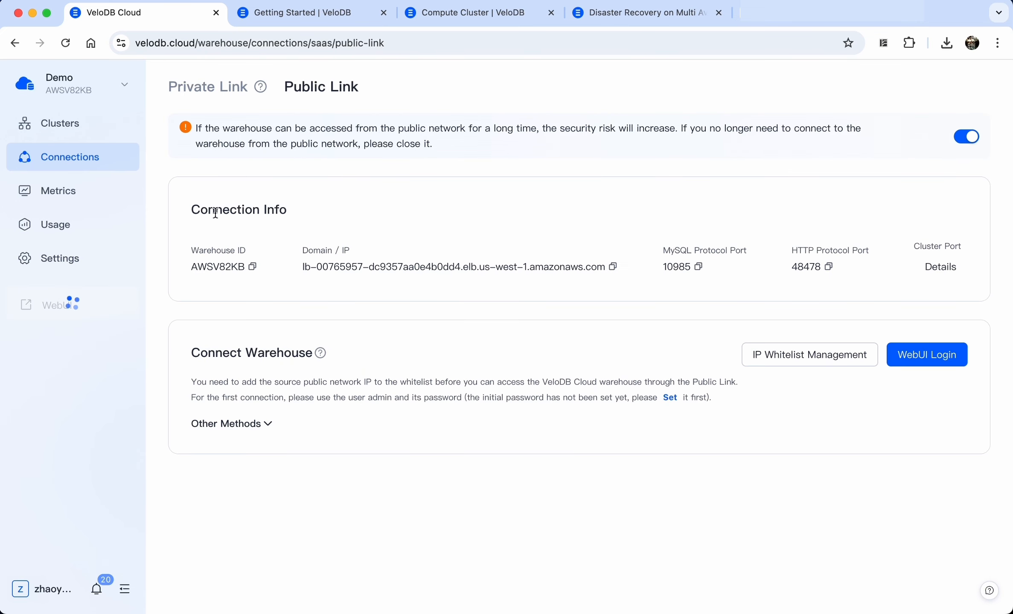
{"action": "left_click", "coordinate": [60, 259]}
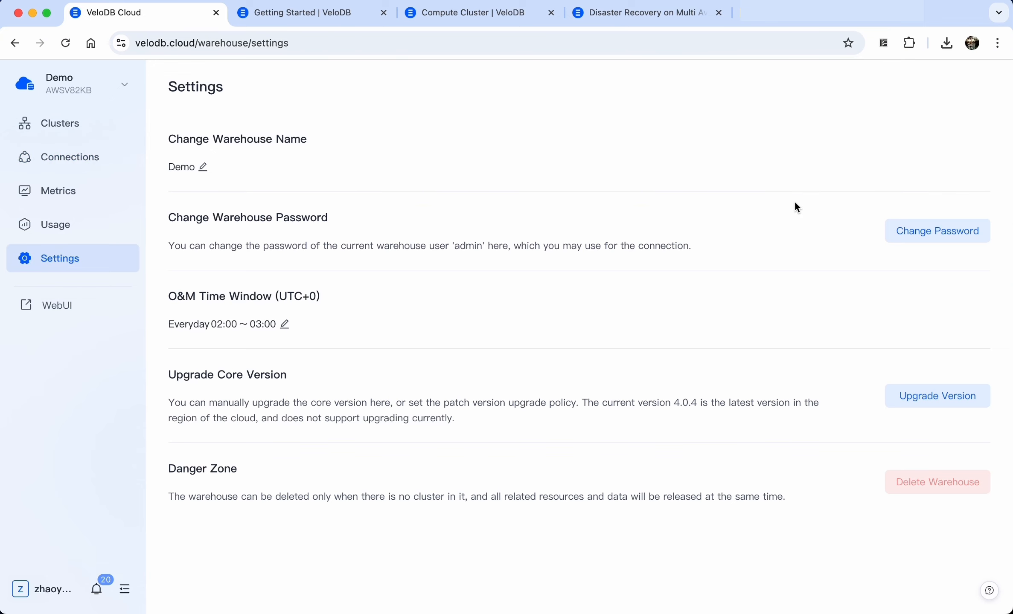
Give the Demo warehouse's admin user a new password and confirm it
{"action": "left_click", "coordinate": [933, 238]}
{"action": "left_click", "coordinate": [792, 194]}
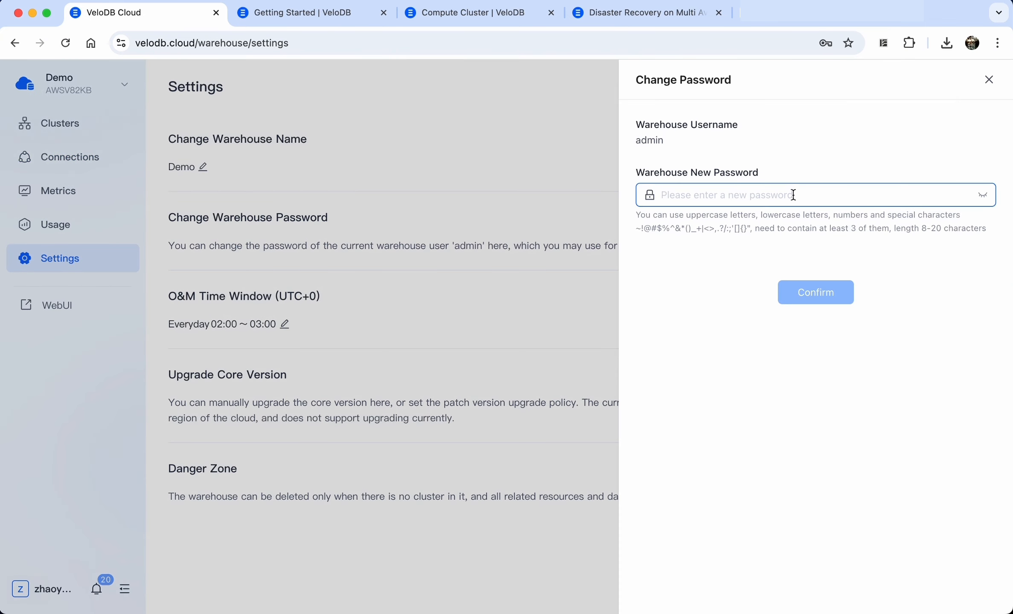
{"action": "type", "text": "••••••••"}
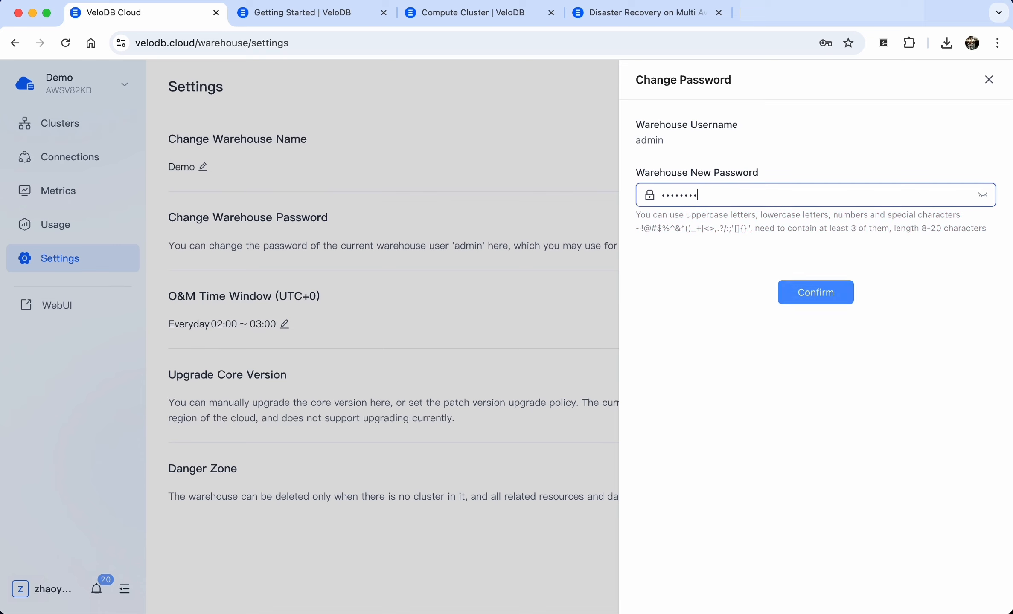
{"action": "left_click", "coordinate": [831, 295]}
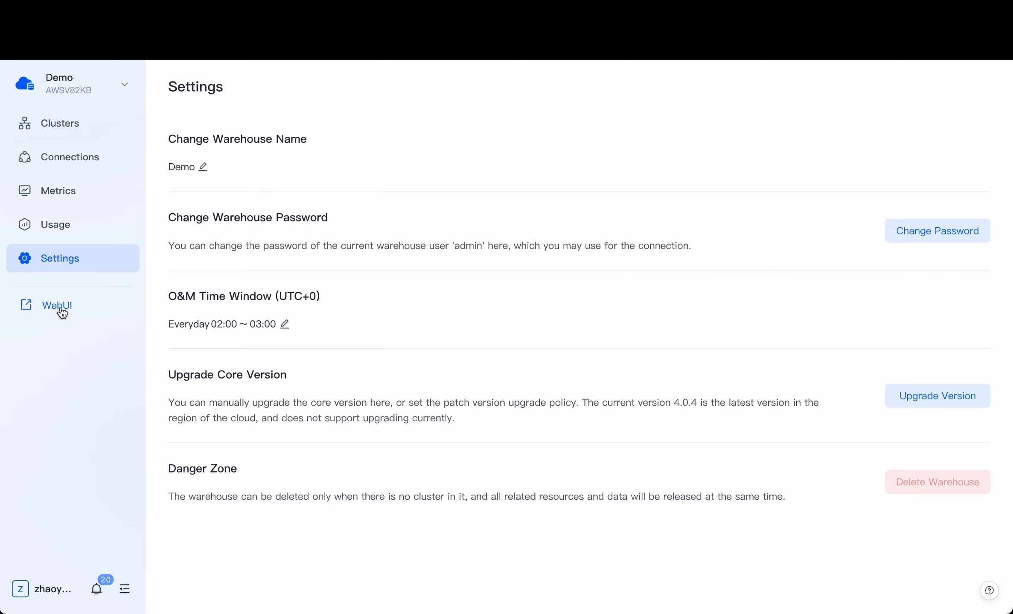
Log in to the warehouse WebUI as admin with the new password
{"action": "left_click", "coordinate": [61, 309]}
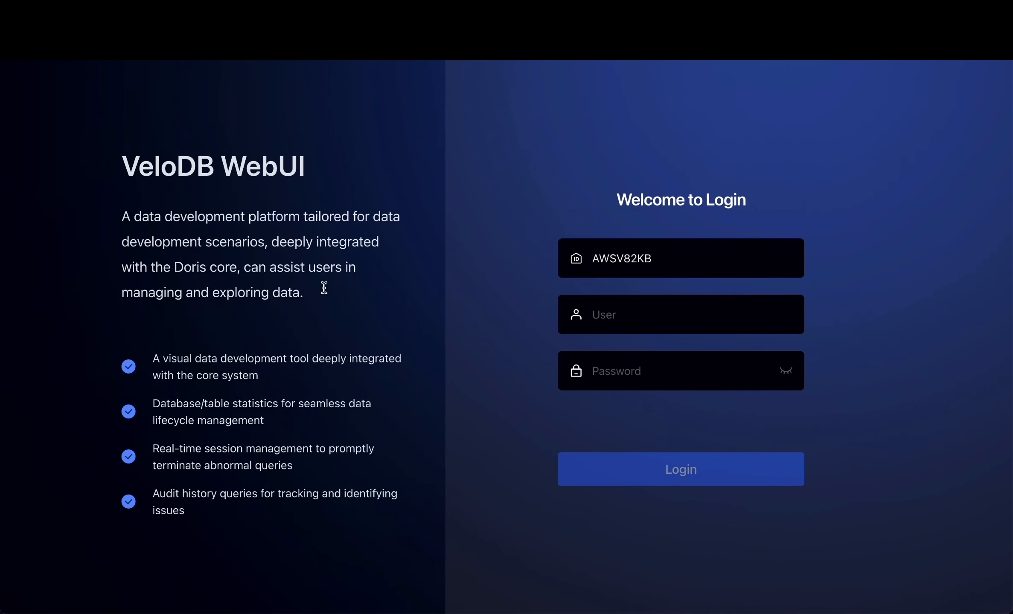
{"action": "left_click", "coordinate": [597, 318]}
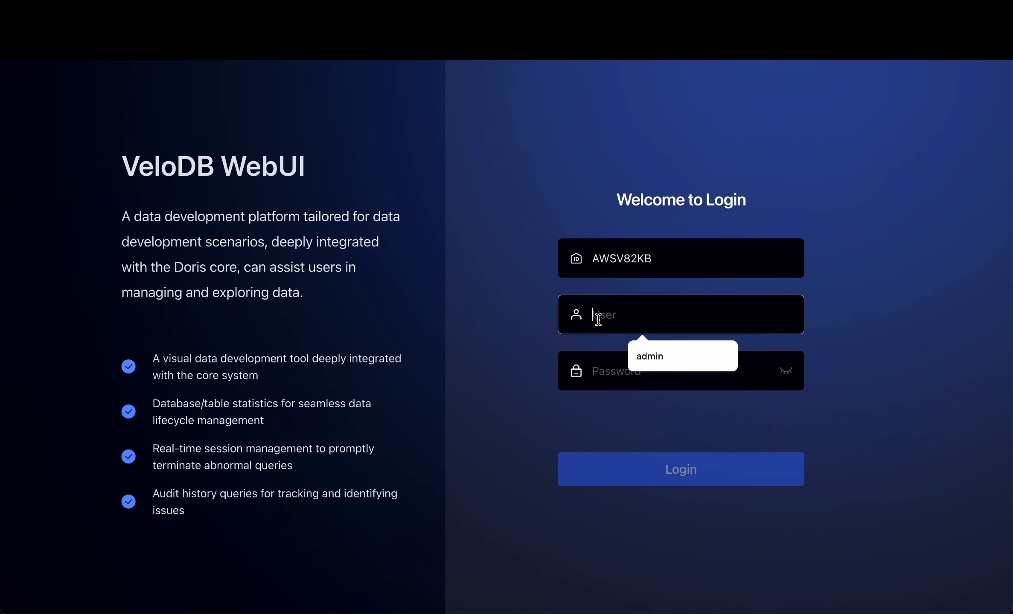
{"action": "type", "text": "admin"}
{"action": "key", "text": "Tab"}
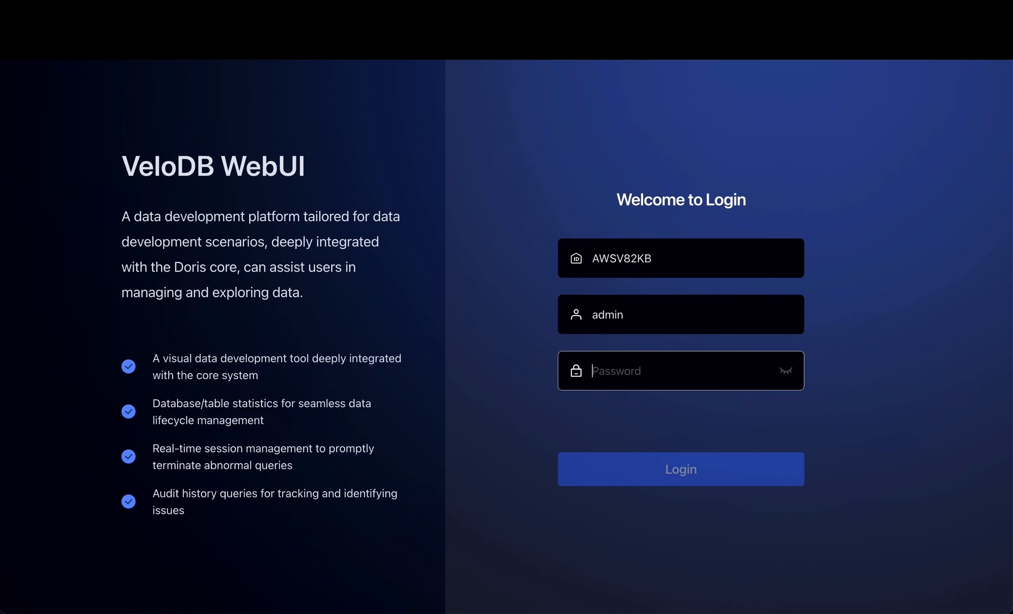
{"action": "type", "text": "******"}
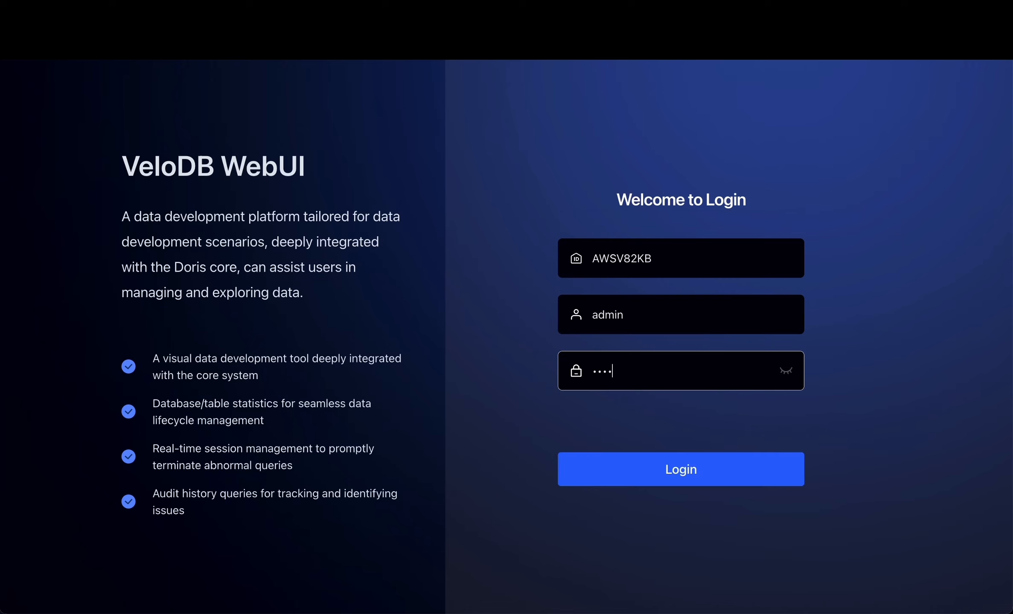
{"action": "type", "text": "**"}
{"action": "key", "text": "Return"}
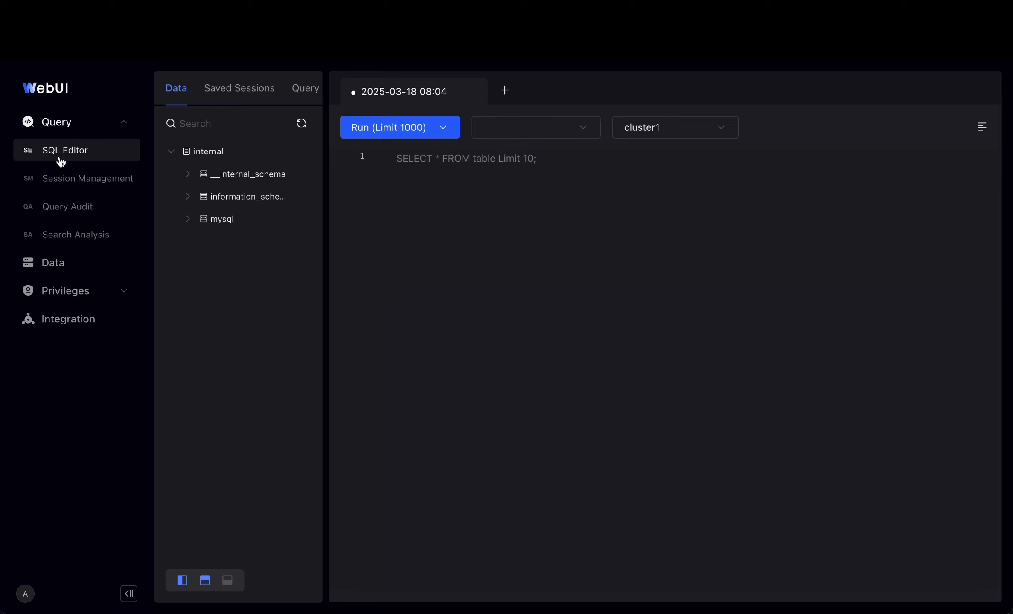
Look over the running sessions and the query audit log, then go to the Data catalog
{"action": "left_click", "coordinate": [80, 184]}
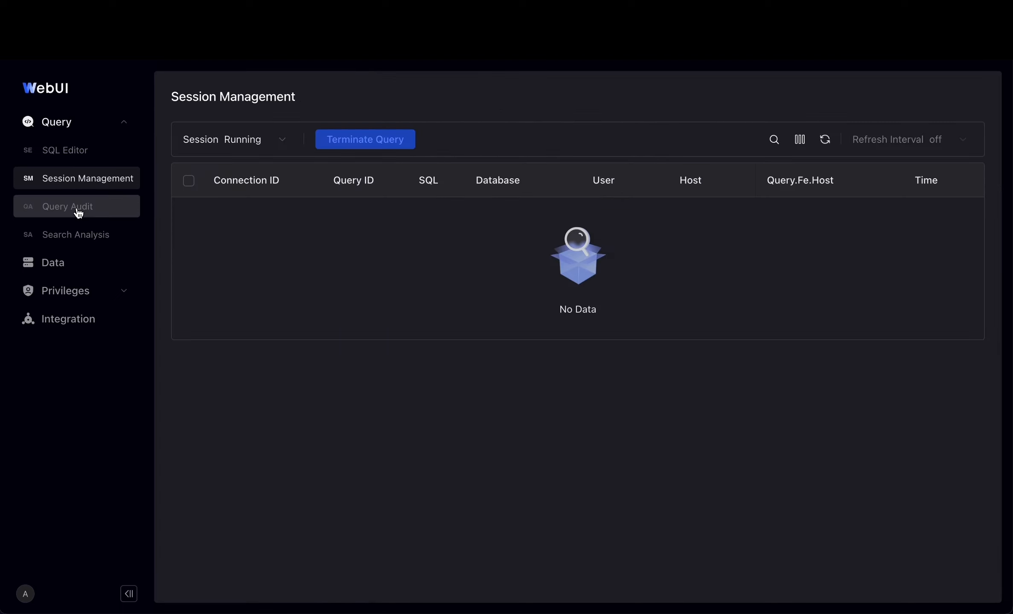
{"action": "left_click", "coordinate": [79, 213]}
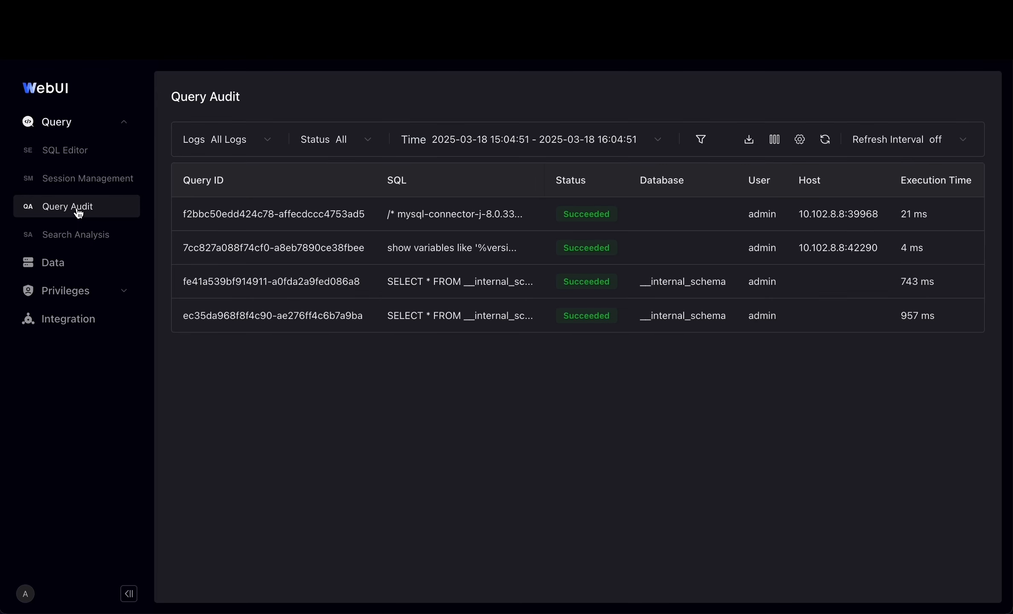
{"action": "left_click", "coordinate": [79, 272]}
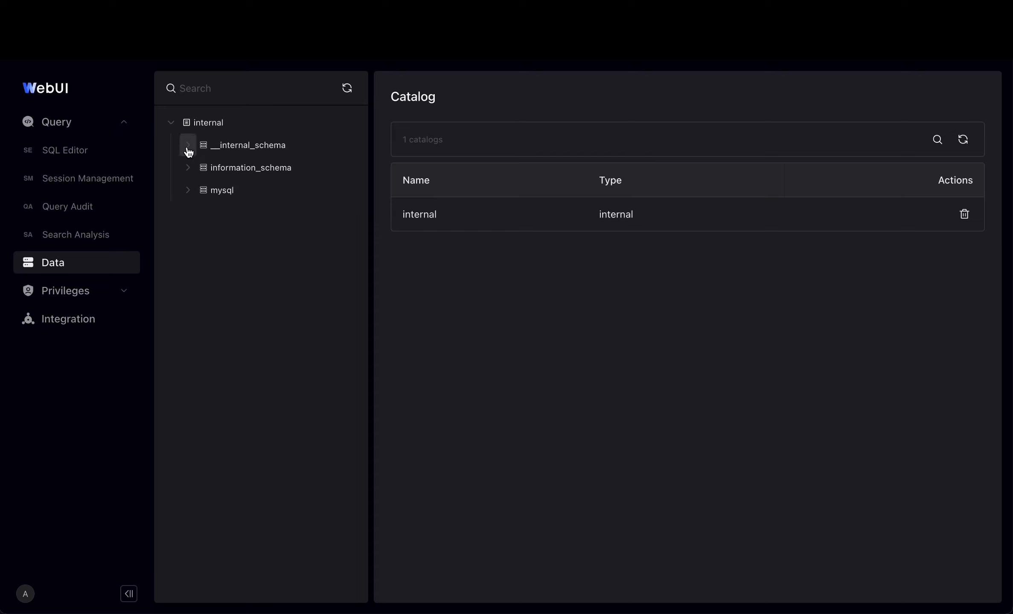
Show the procs_priv table details under mysql > Table
{"action": "left_click", "coordinate": [192, 191]}
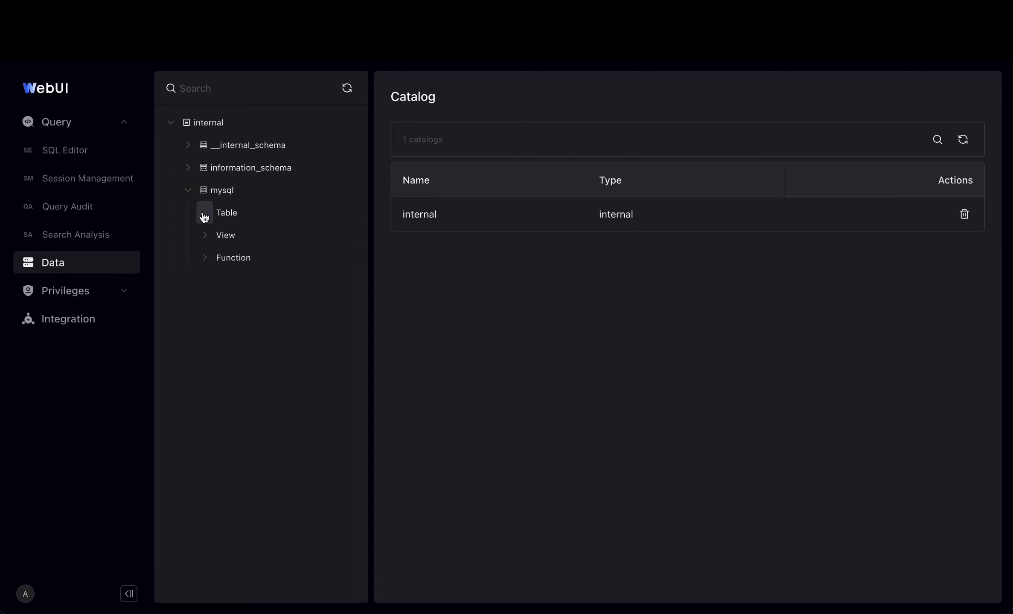
{"action": "left_click", "coordinate": [205, 216]}
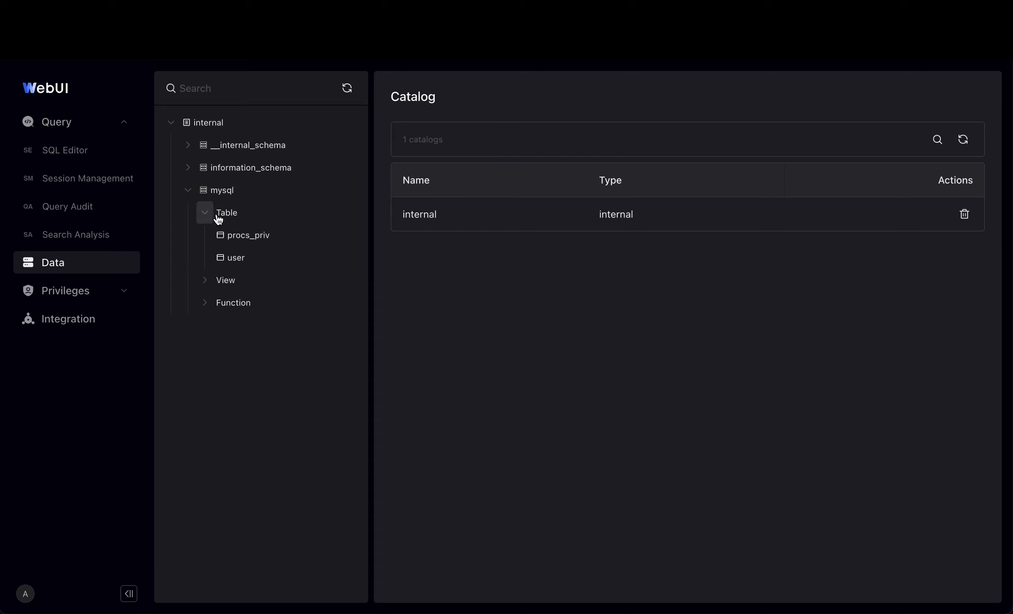
{"action": "left_click", "coordinate": [235, 241]}
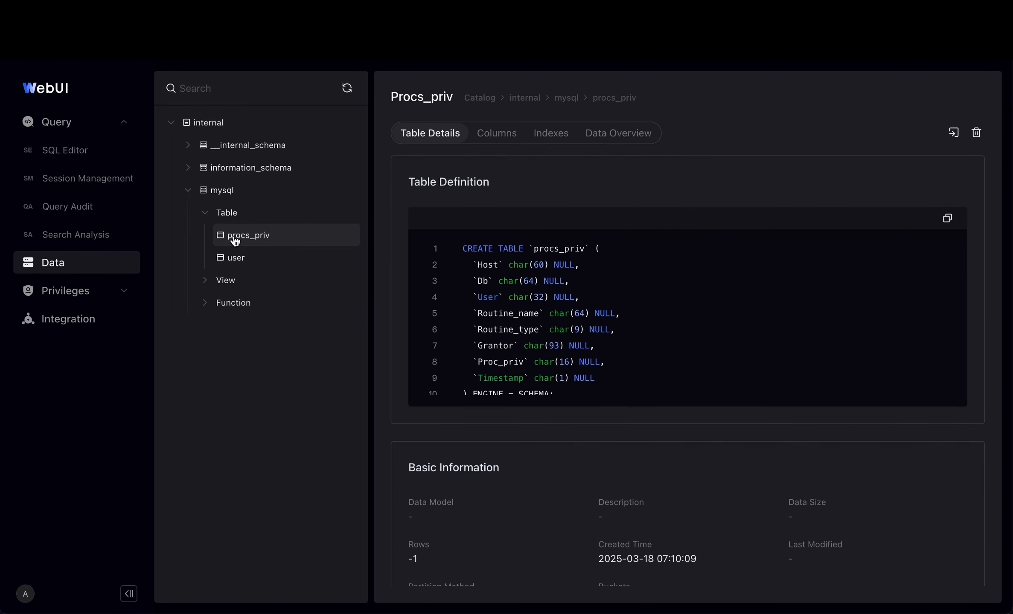
{"action": "left_click", "coordinate": [79, 289]}
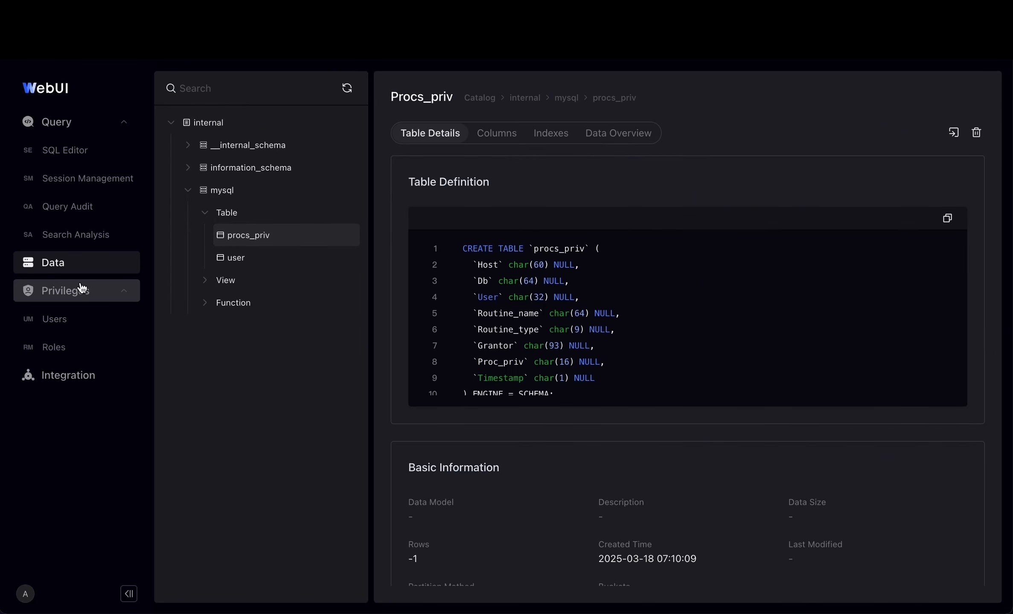
Browse the Users and Roles lists under Privileges, then go to Integration
{"action": "left_click", "coordinate": [78, 323]}
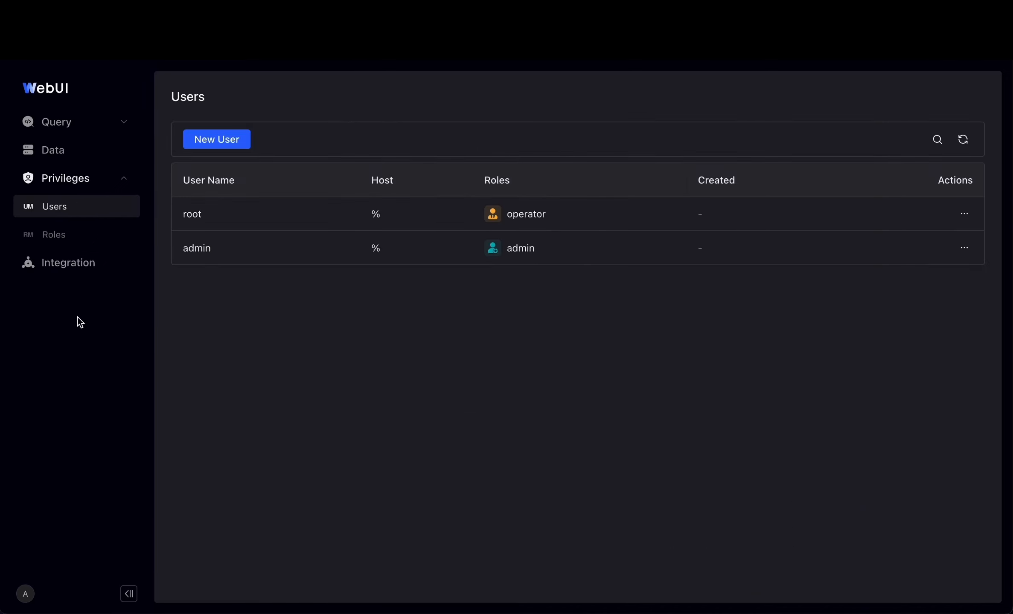
{"action": "left_click", "coordinate": [79, 238]}
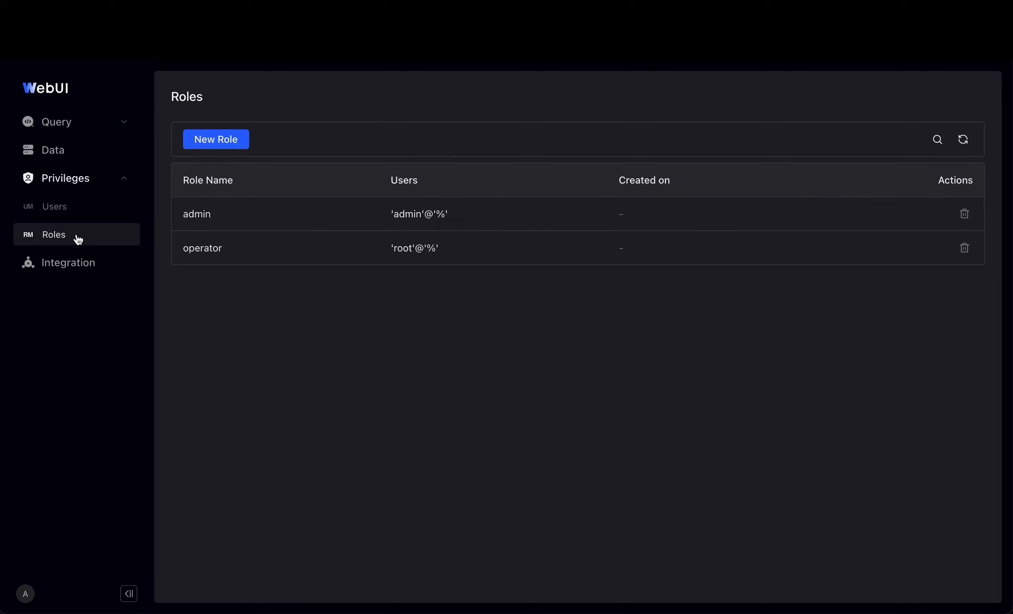
{"action": "left_click", "coordinate": [80, 273]}
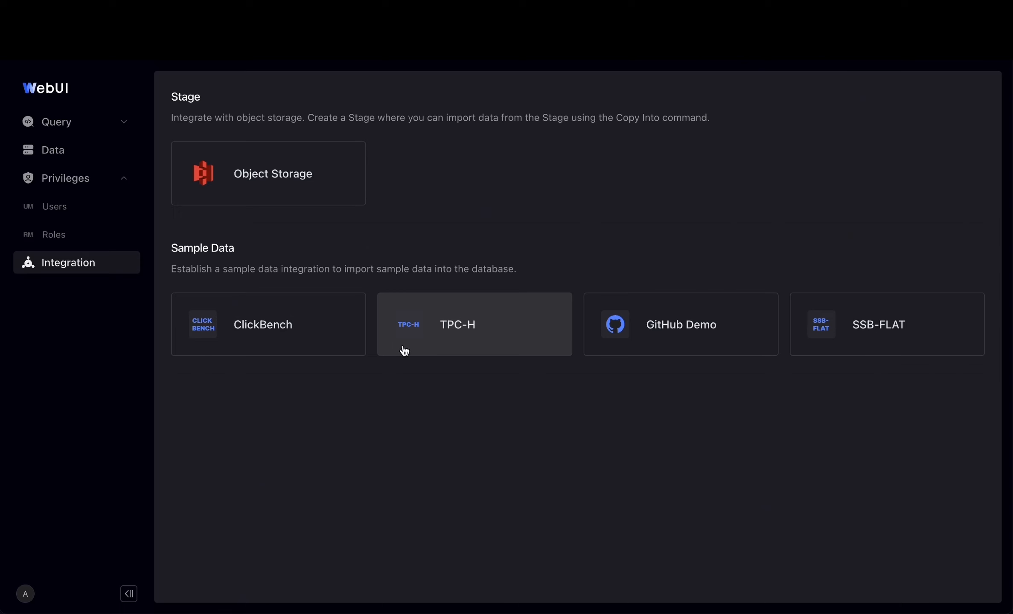
Start a TPC-H sample data integration named tpch_demo
{"action": "left_click", "coordinate": [497, 340]}
{"action": "left_click", "coordinate": [363, 134]}
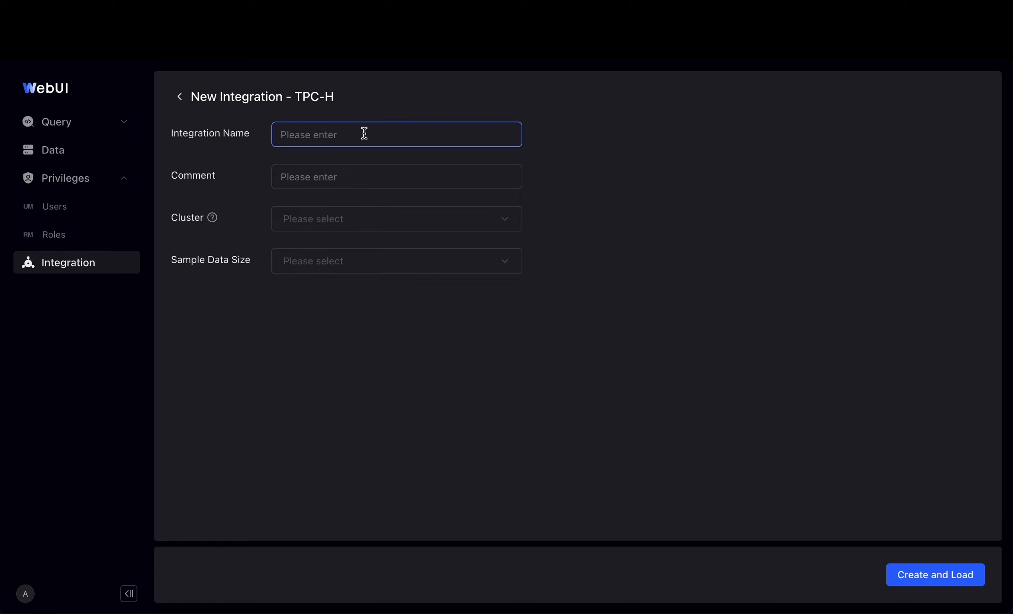
{"action": "type", "text": "tpch"}
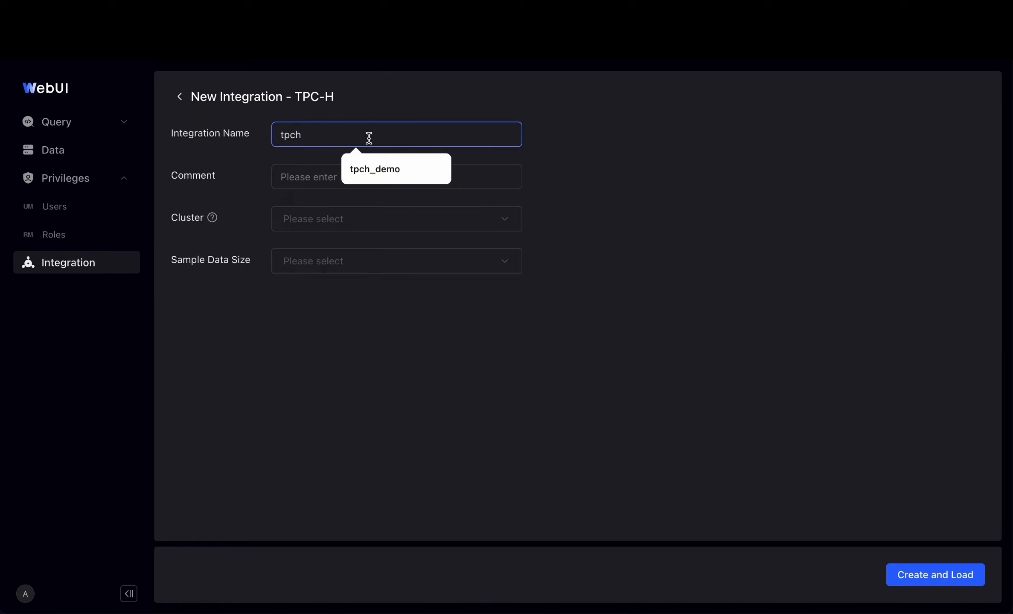
{"action": "left_click", "coordinate": [375, 169]}
{"action": "left_click", "coordinate": [378, 171]}
Choose cluster1 and the sf1 (1GB) sample size, then create and load the data
{"action": "left_click", "coordinate": [362, 218]}
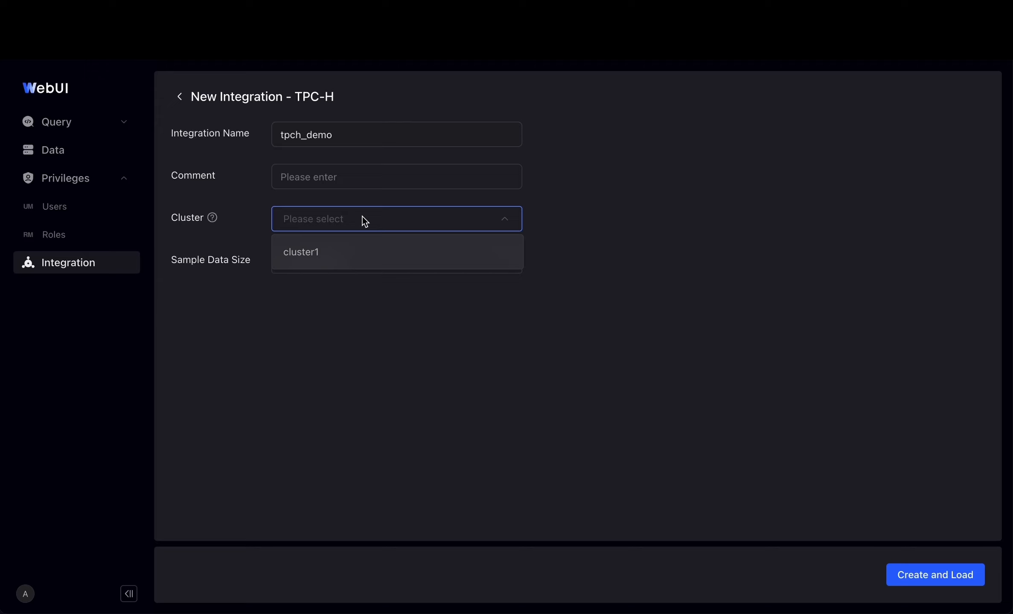
{"action": "left_click", "coordinate": [357, 253]}
{"action": "left_click", "coordinate": [354, 262]}
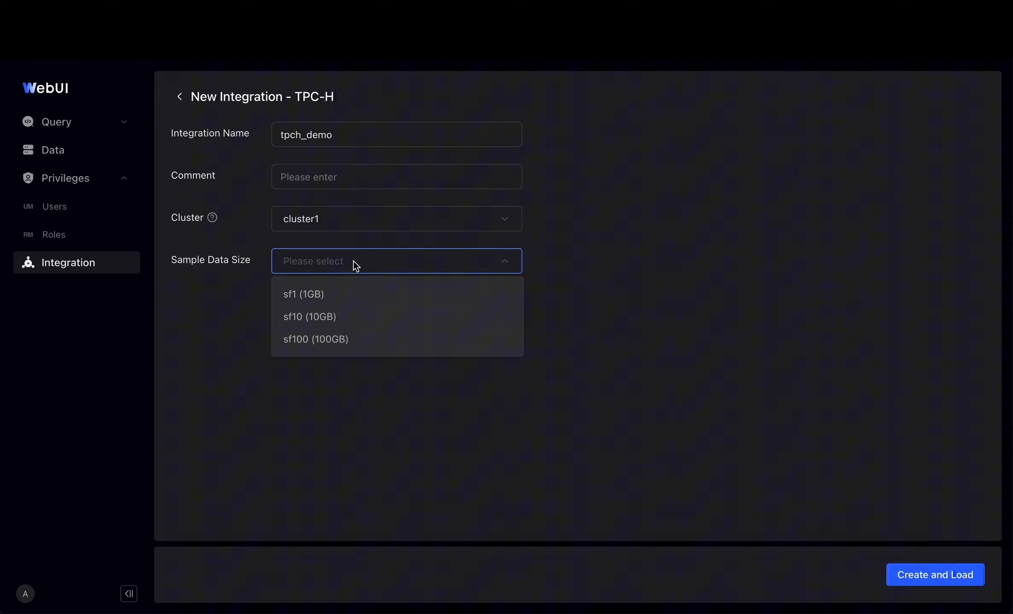
{"action": "left_click", "coordinate": [354, 295]}
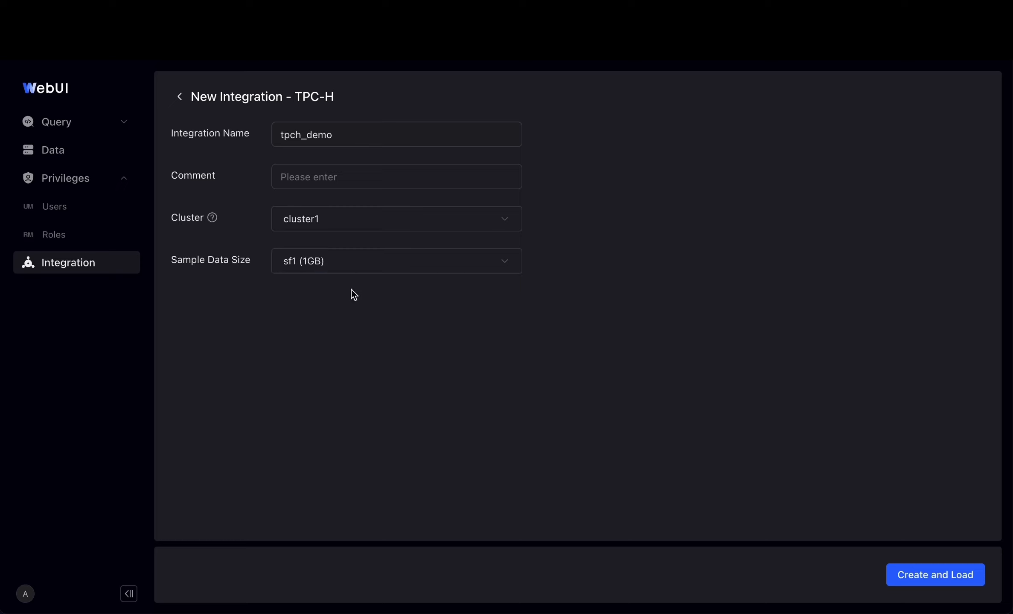
{"action": "left_click", "coordinate": [943, 579]}
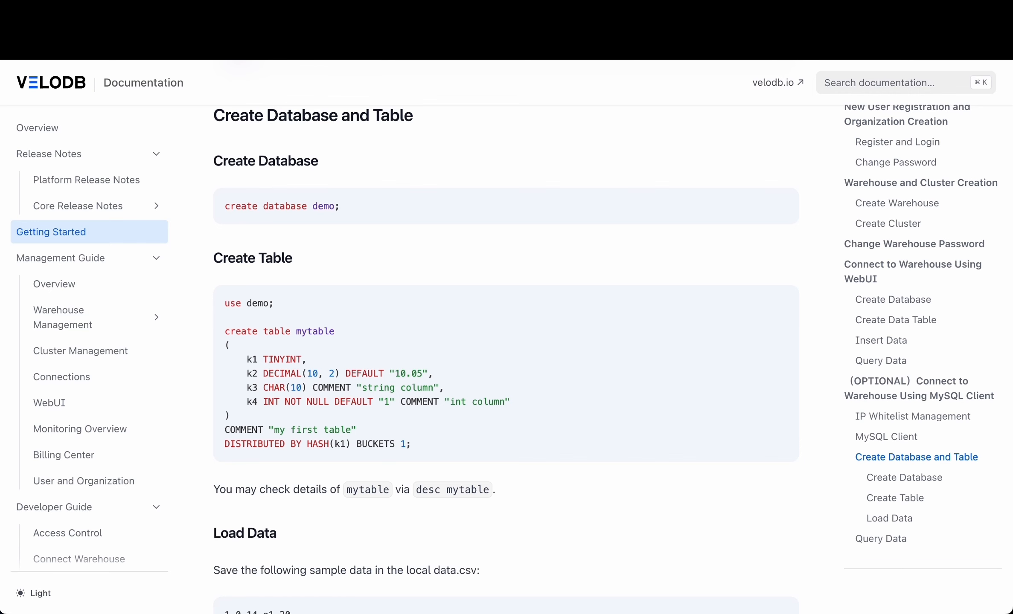
Scroll the Getting Started docs to Load Data and select the curl upload command
{"action": "scroll", "coordinate": [375, 212], "scroll_direction": "up", "scroll_amount": 2}
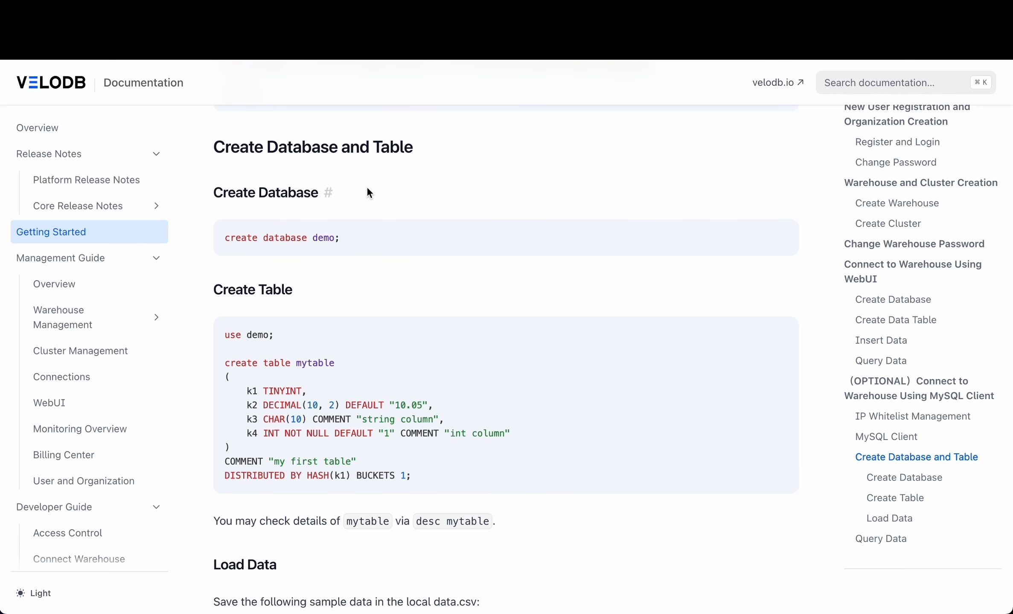
{"action": "scroll", "coordinate": [366, 195], "scroll_direction": "down", "scroll_amount": 5}
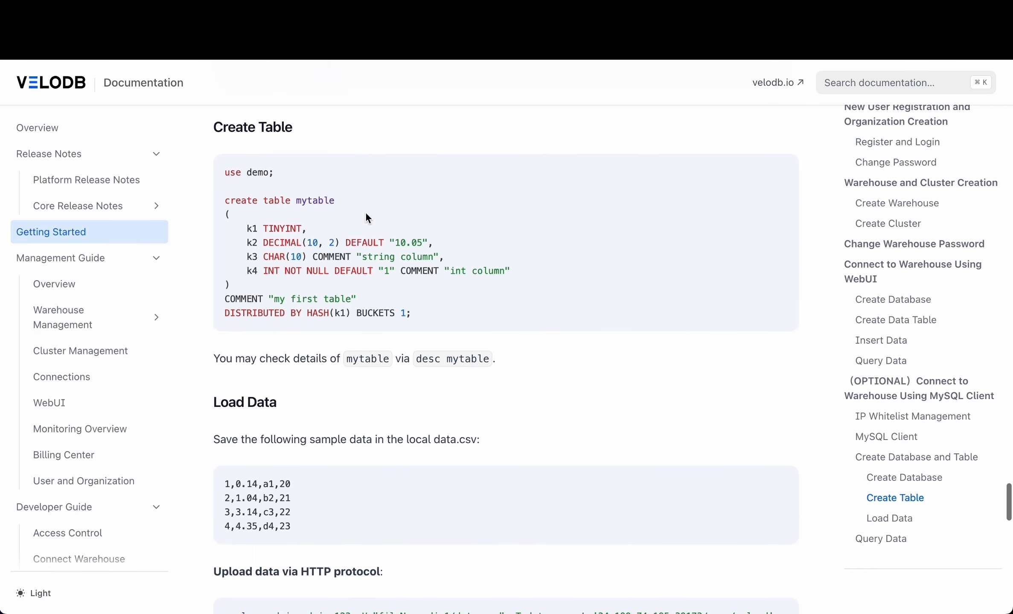
{"action": "scroll", "coordinate": [366, 216], "scroll_direction": "down", "scroll_amount": 3}
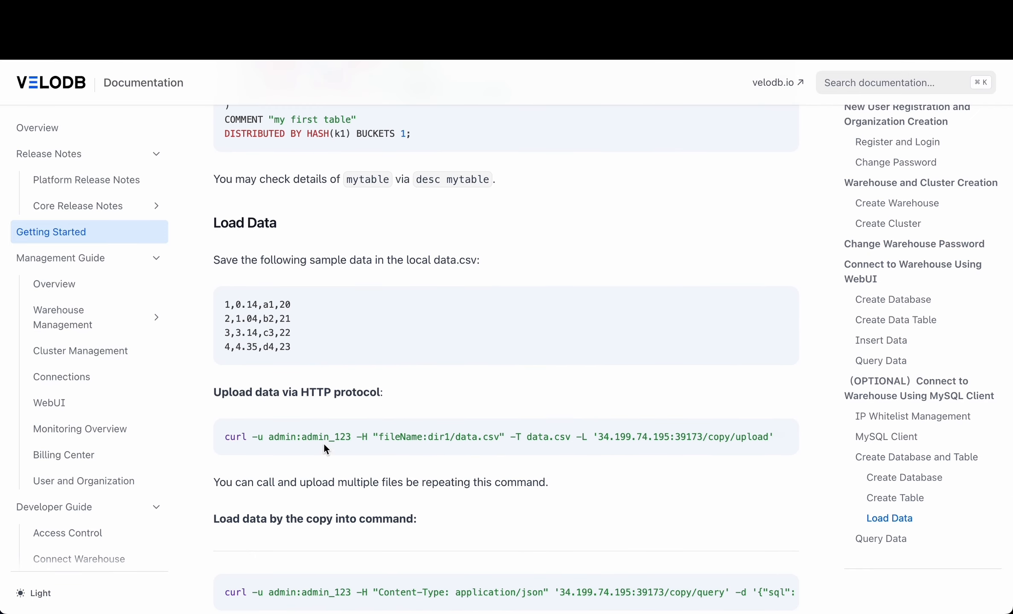
{"action": "triple_click", "coordinate": [323, 438]}
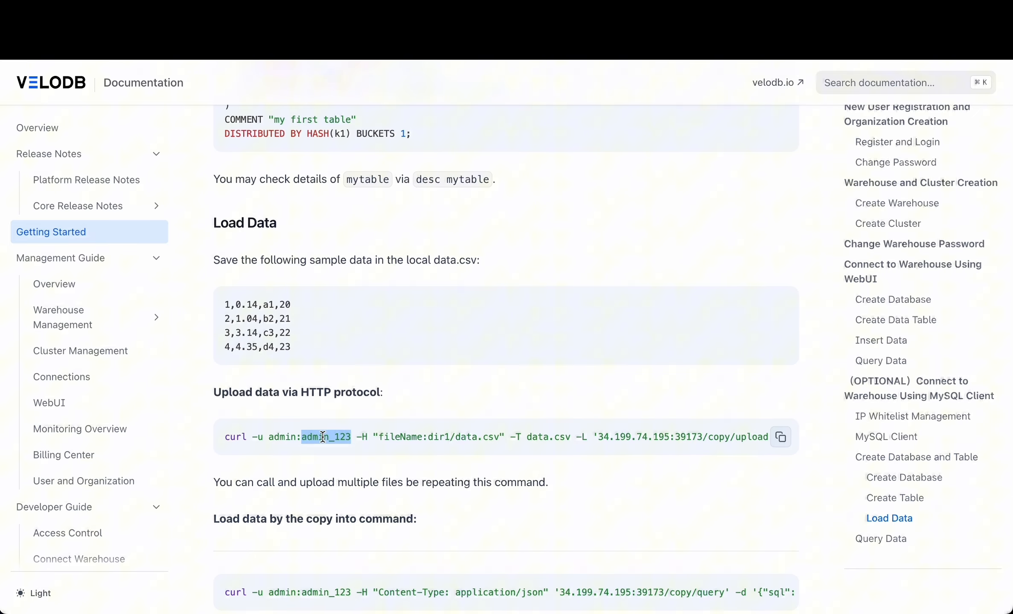
{"action": "left_click", "coordinate": [349, 461]}
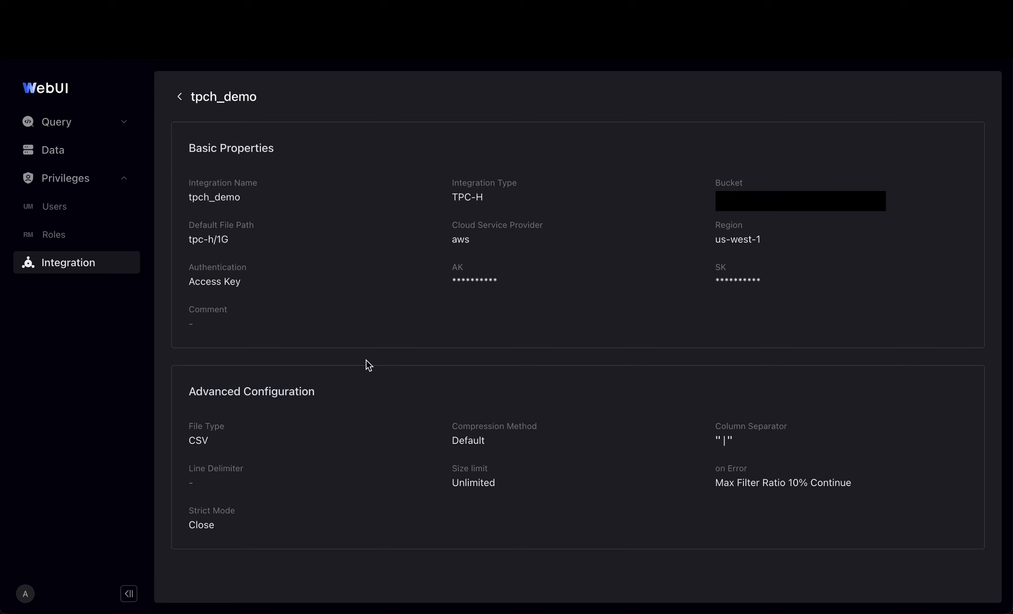
Open the SQL editor with the tpch_demo database and cluster1 selected
{"action": "left_click", "coordinate": [90, 122]}
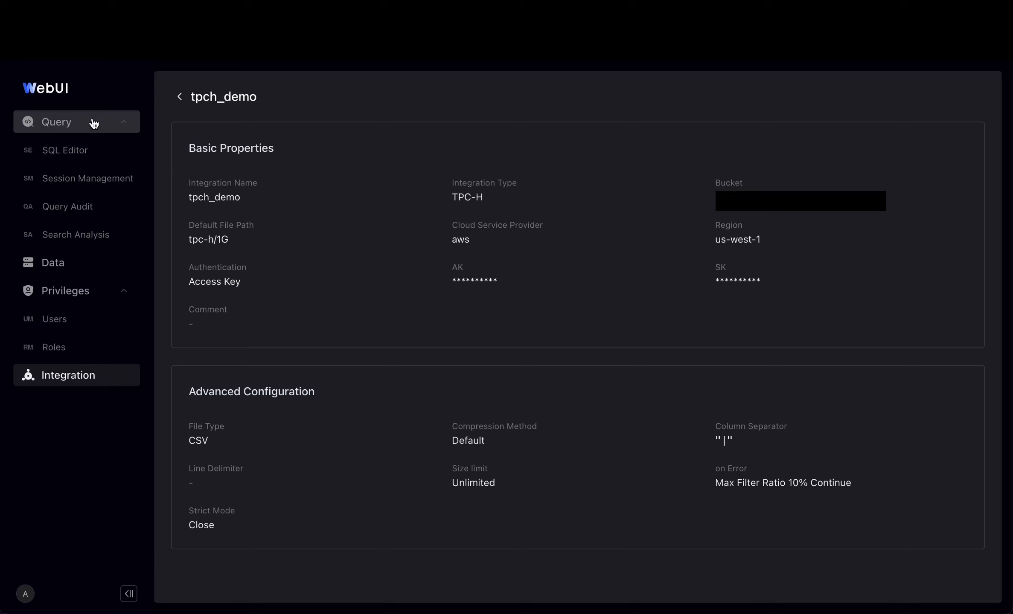
{"action": "left_click", "coordinate": [91, 153]}
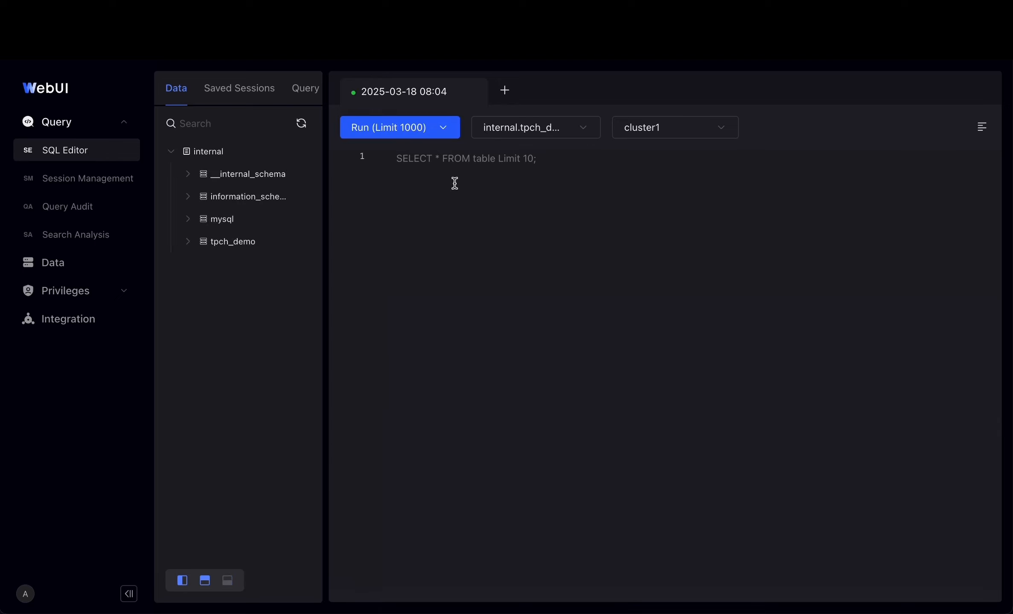
{"action": "left_click", "coordinate": [518, 128]}
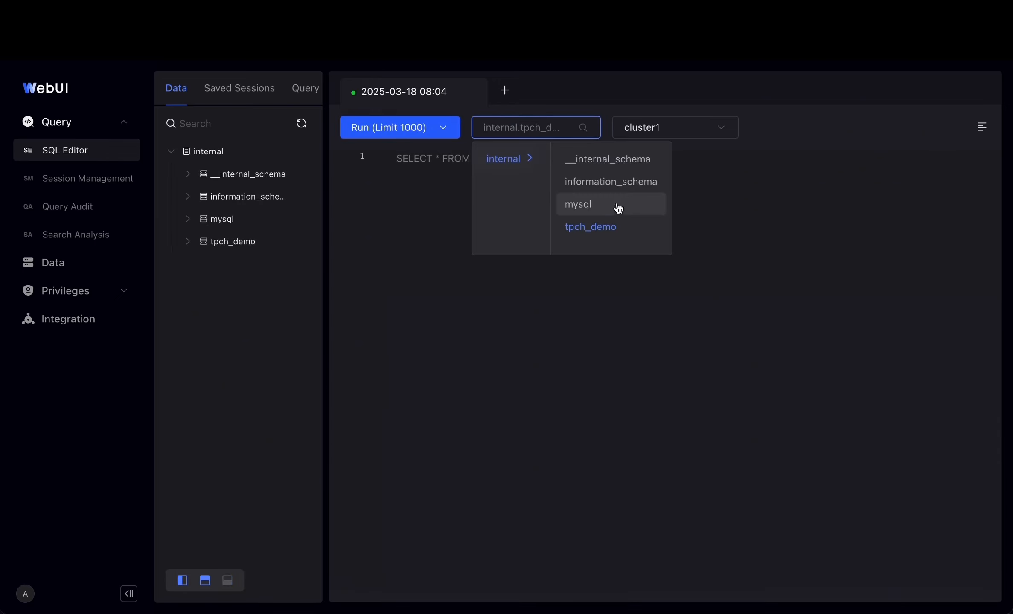
{"action": "left_click", "coordinate": [593, 227]}
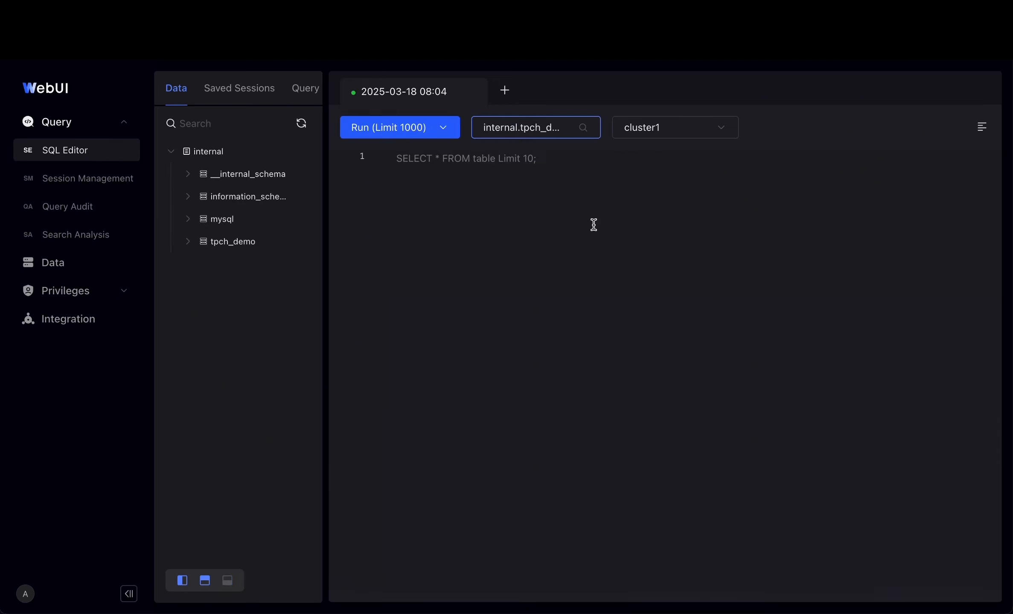
{"action": "left_click", "coordinate": [660, 136]}
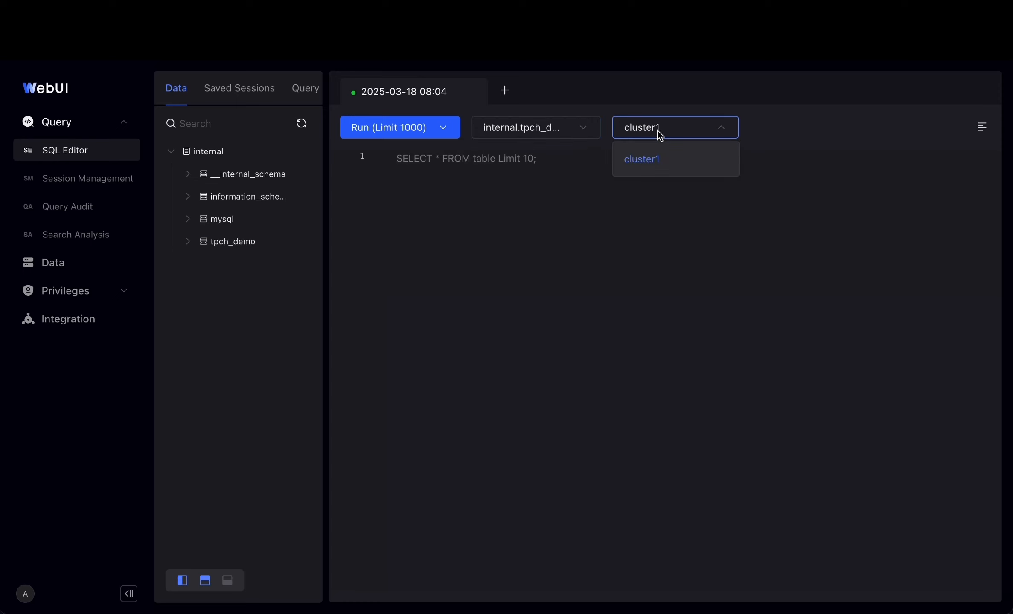
{"action": "left_click", "coordinate": [660, 136]}
Run 'select * from orders limit 10;' against the tpch_demo tables
{"action": "left_click", "coordinate": [515, 192]}
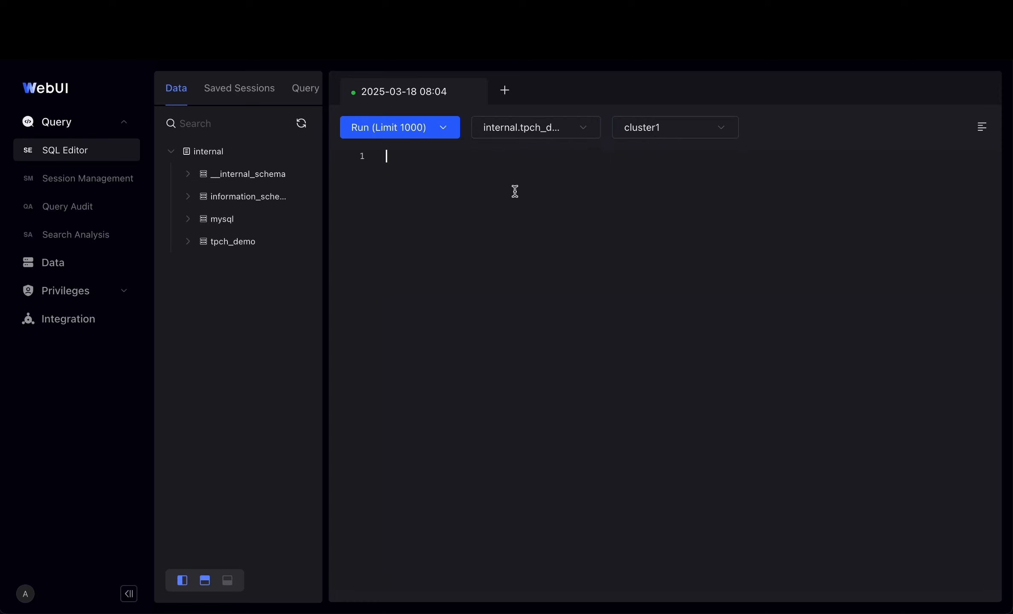
{"action": "left_click", "coordinate": [183, 243]}
{"action": "left_click", "coordinate": [206, 265]}
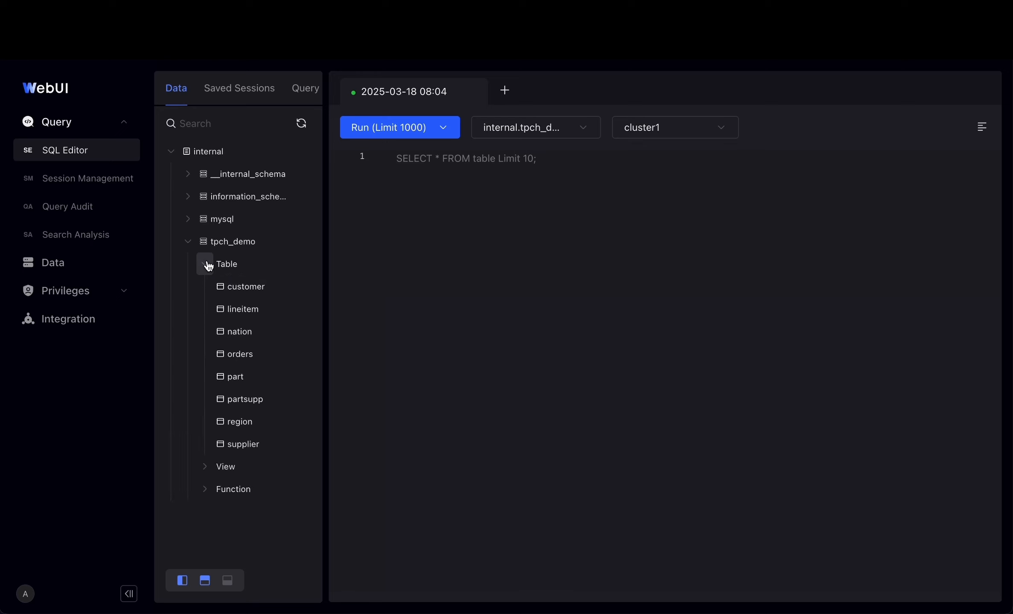
{"action": "left_click", "coordinate": [391, 211]}
{"action": "type", "text": "select "}
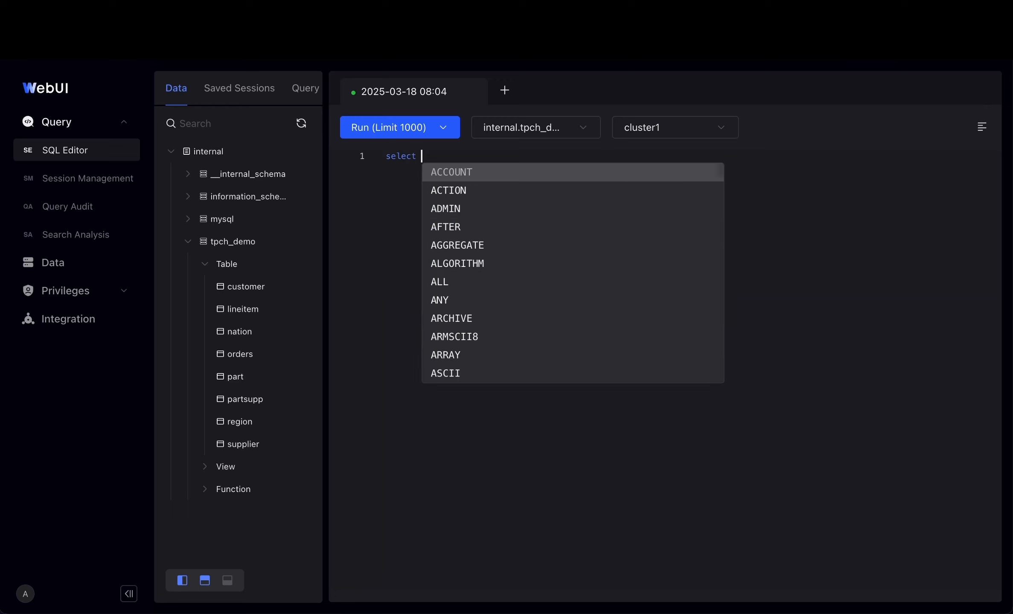
{"action": "type", "text": "* from orders limi"}
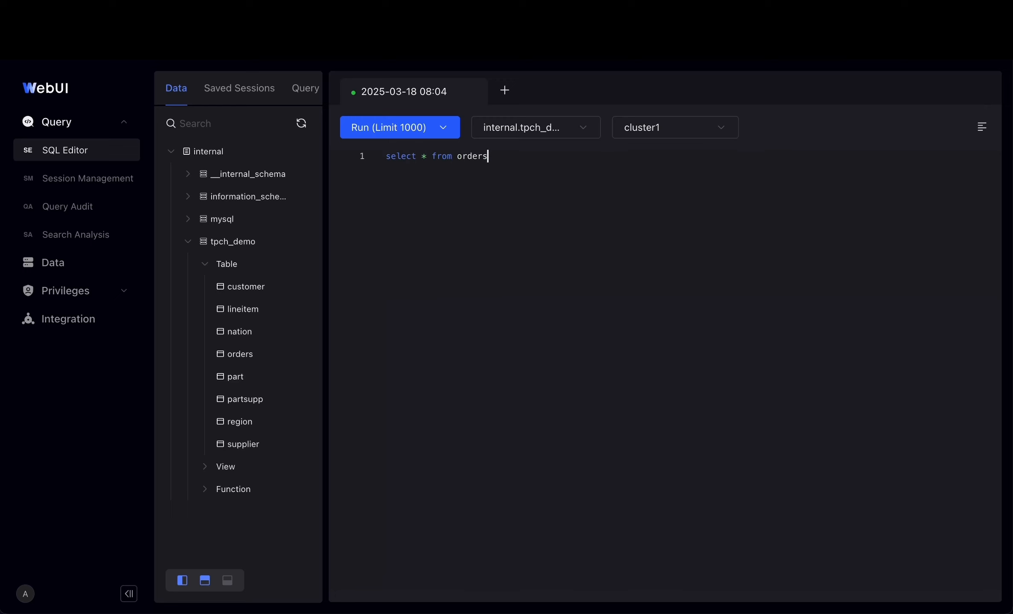
{"action": "type", "text": "t 10;"}
{"action": "left_click", "coordinate": [392, 127]}
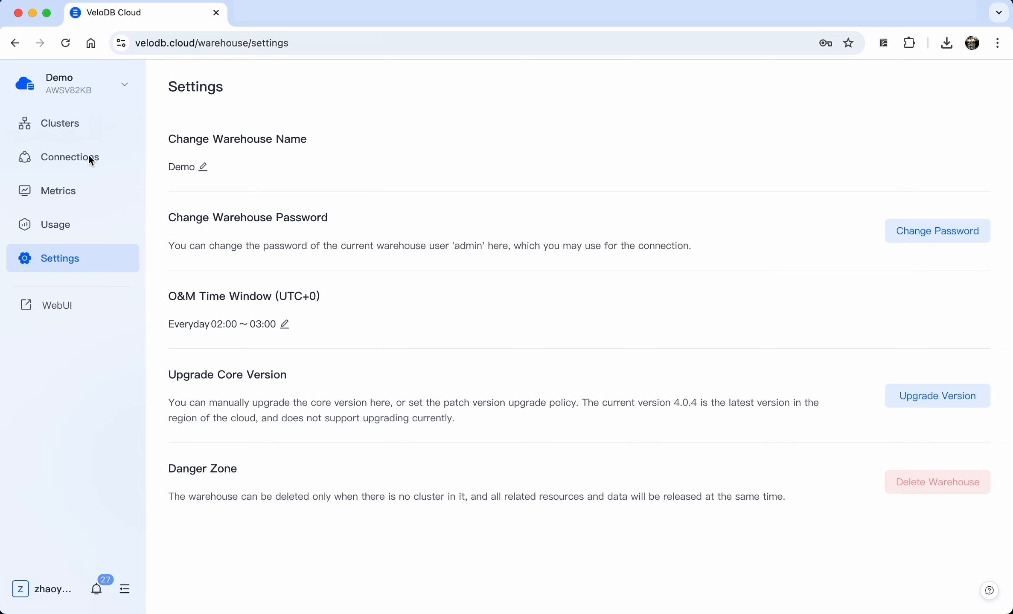
Review the Public Link details and other connection methods, then return to Private Link
{"action": "left_click", "coordinate": [76, 160]}
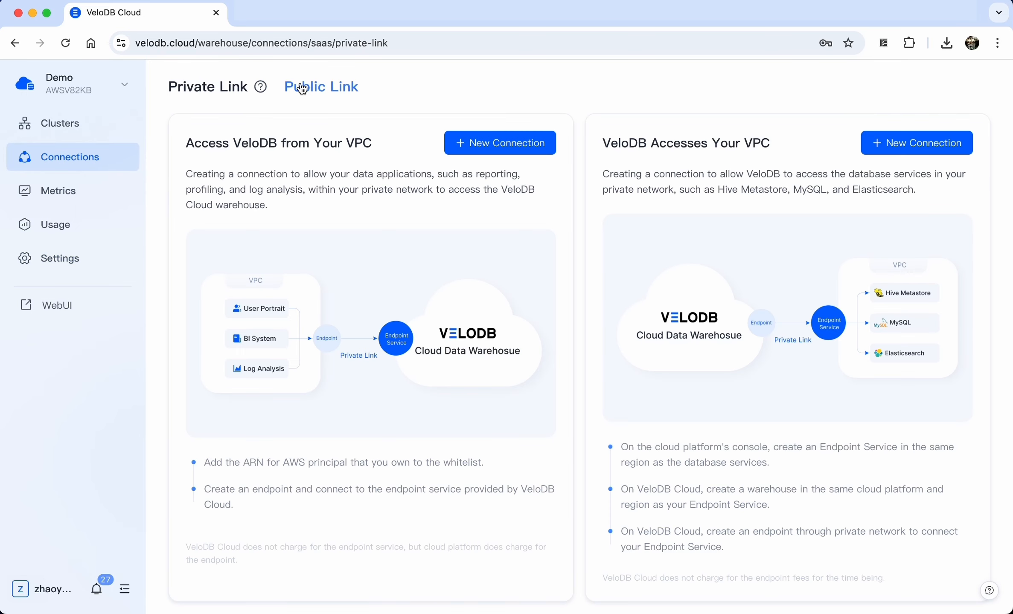
{"action": "left_click", "coordinate": [303, 88]}
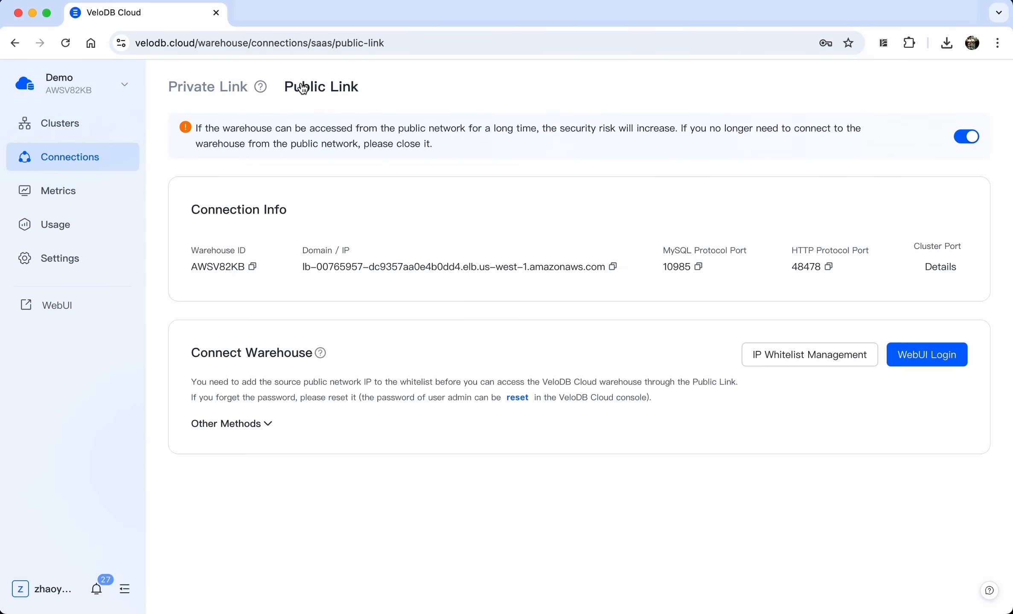
{"action": "left_click", "coordinate": [235, 429]}
{"action": "scroll", "coordinate": [334, 411], "scroll_direction": "down", "scroll_amount": 1}
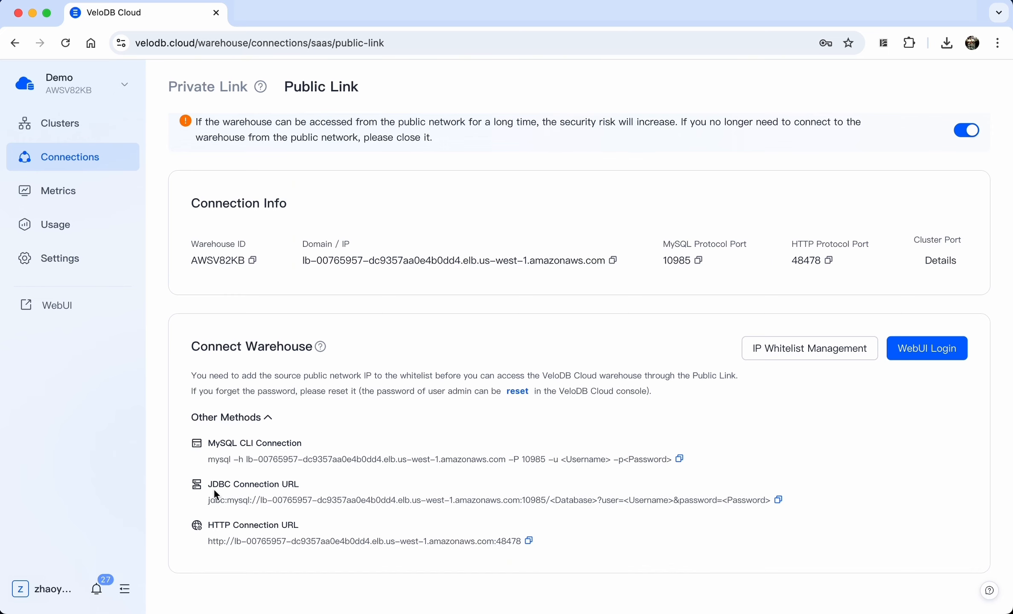
{"action": "left_click", "coordinate": [221, 95]}
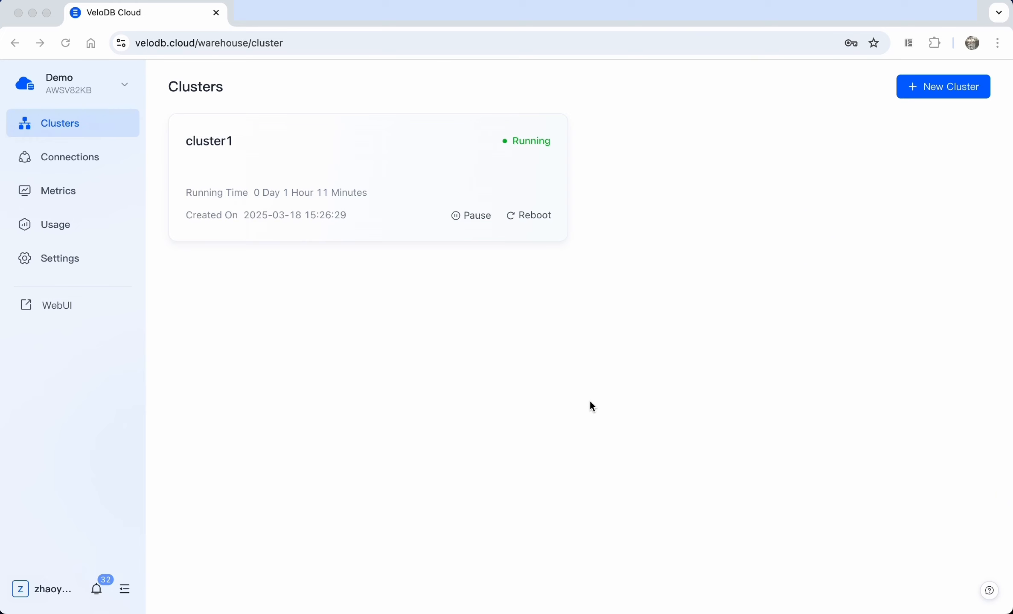
Raise cluster1's on-demand compute from 8 to 32 vCPU and confirm the scaling
{"action": "left_click", "coordinate": [438, 154]}
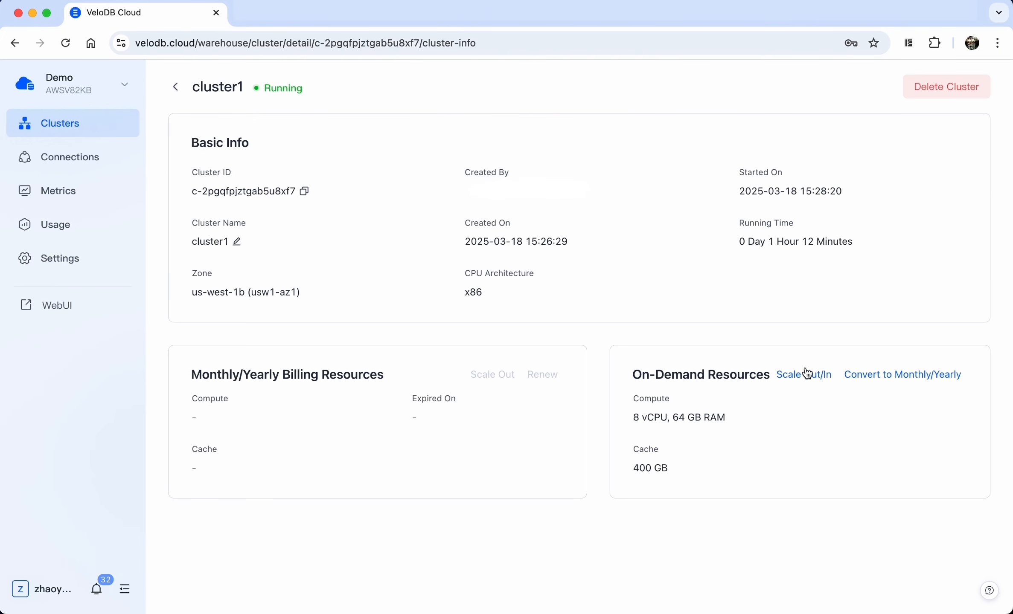
{"action": "left_click", "coordinate": [805, 373]}
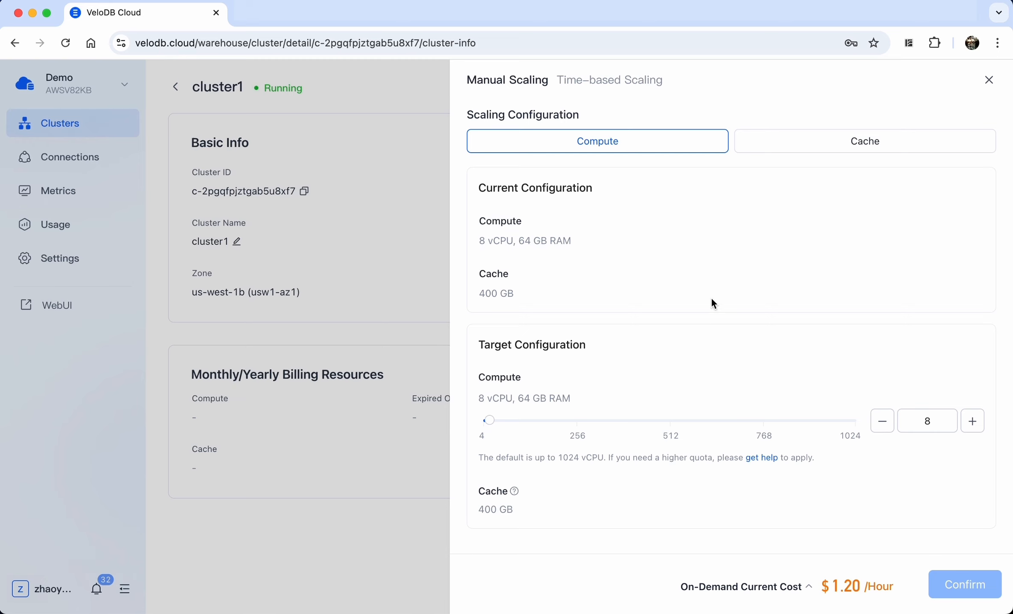
{"action": "left_click", "coordinate": [826, 141]}
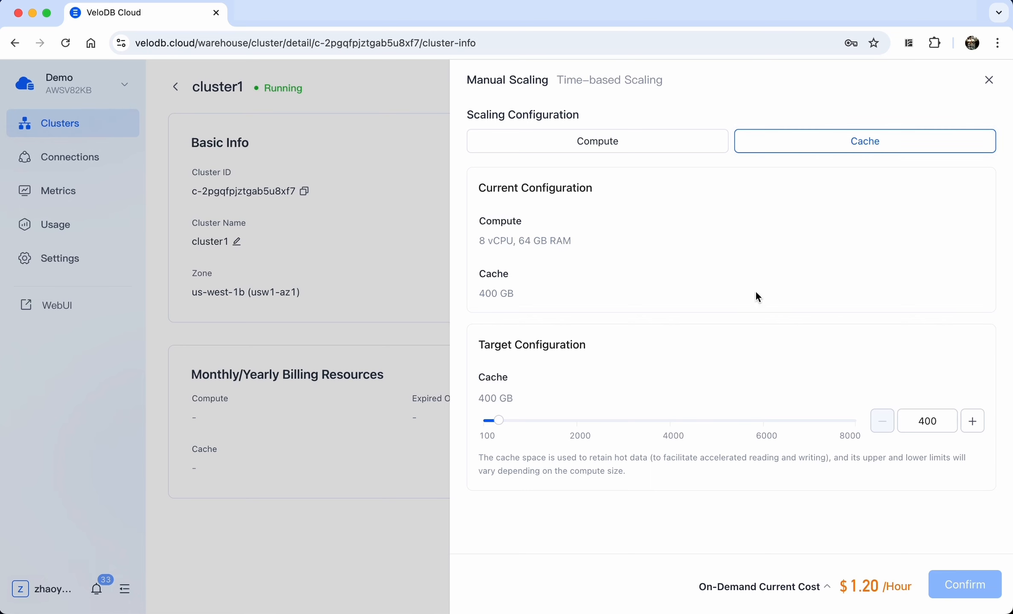
{"action": "left_click", "coordinate": [654, 143]}
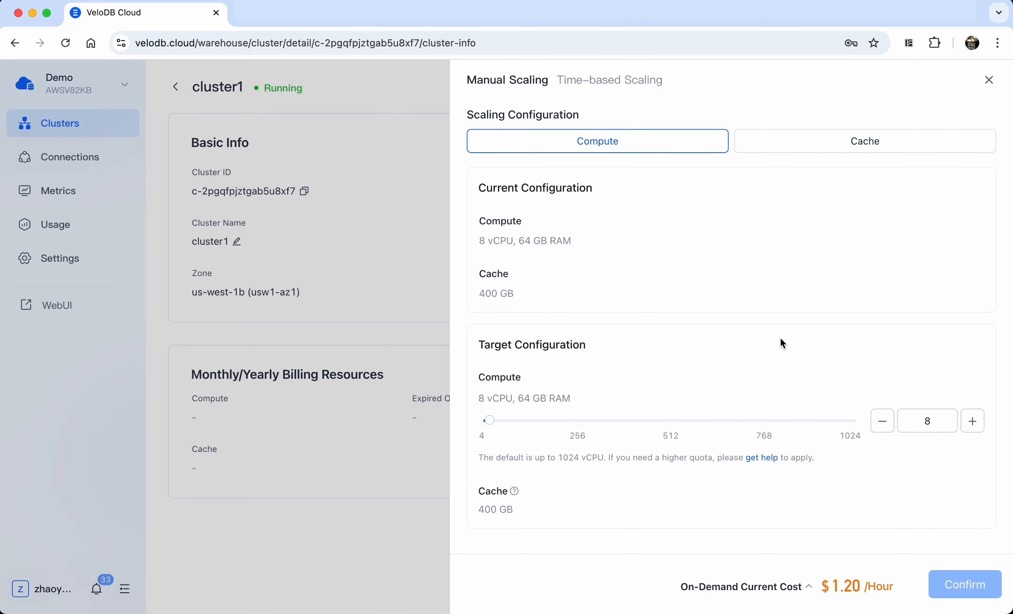
{"action": "double_click", "coordinate": [941, 422]}
{"action": "type", "text": "32"}
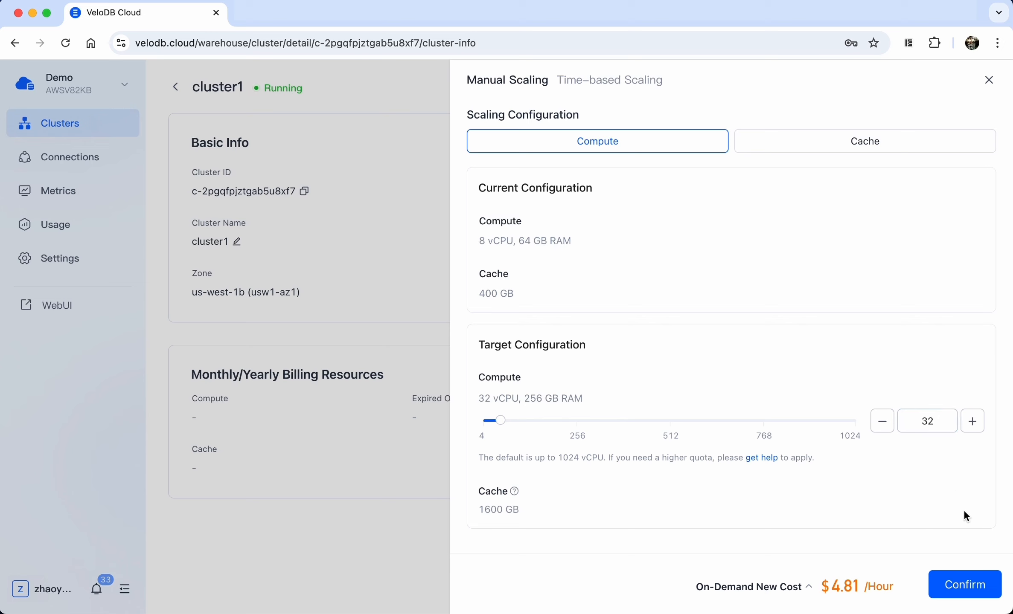
{"action": "left_click", "coordinate": [975, 593]}
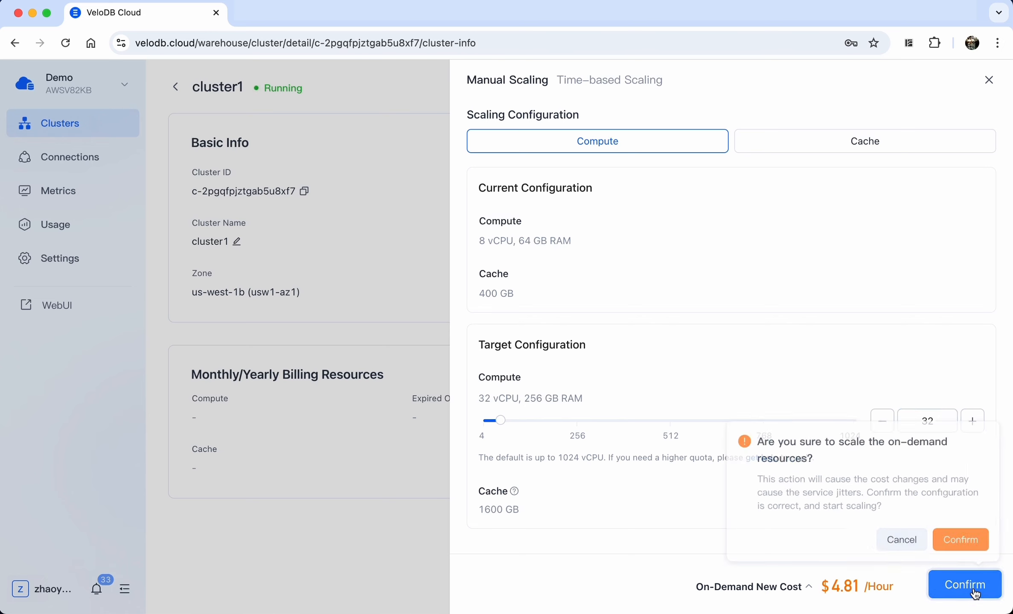
{"action": "left_click", "coordinate": [969, 538]}
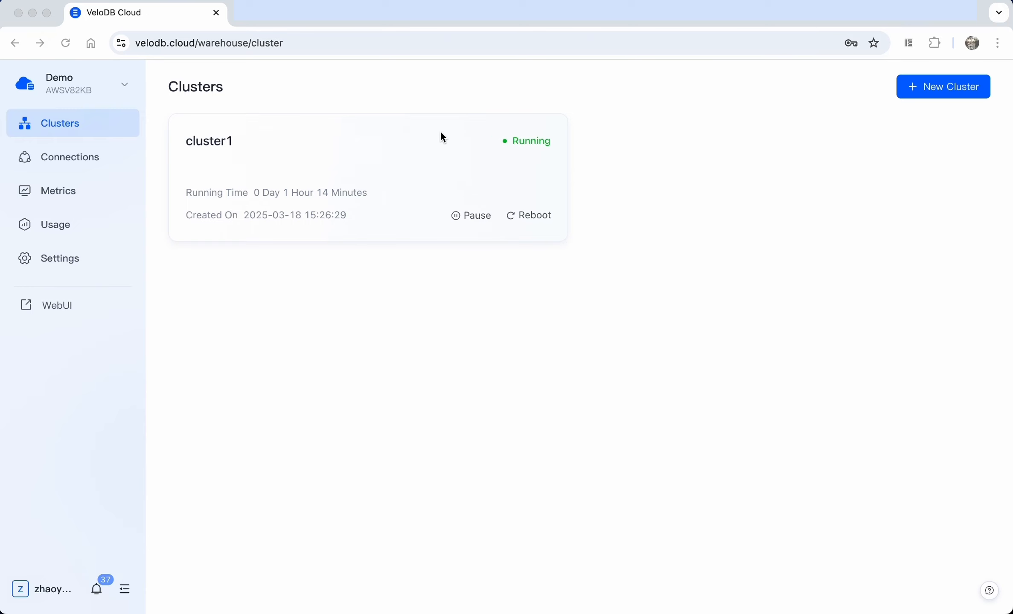
Add a time-based scaling rule for cluster1: 32 vCPU daily at 08:00
{"action": "left_click", "coordinate": [468, 135]}
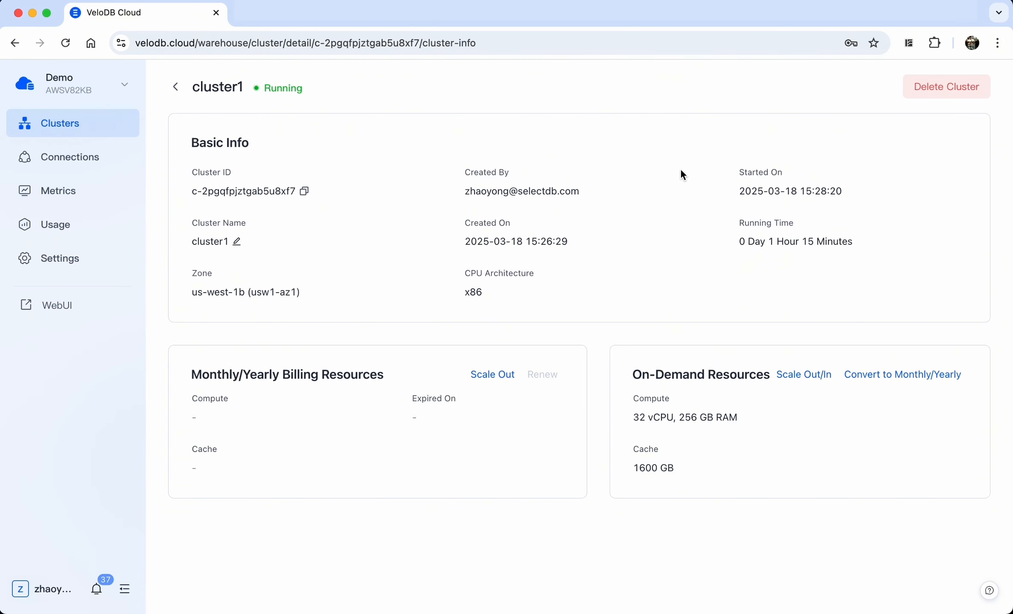
{"action": "left_click", "coordinate": [814, 383]}
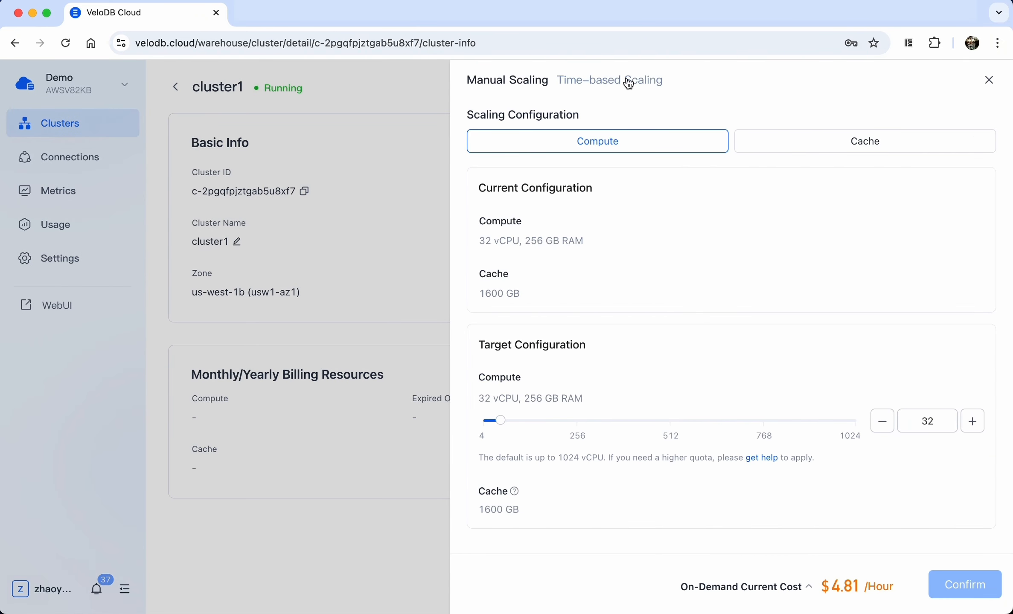
{"action": "left_click", "coordinate": [628, 82]}
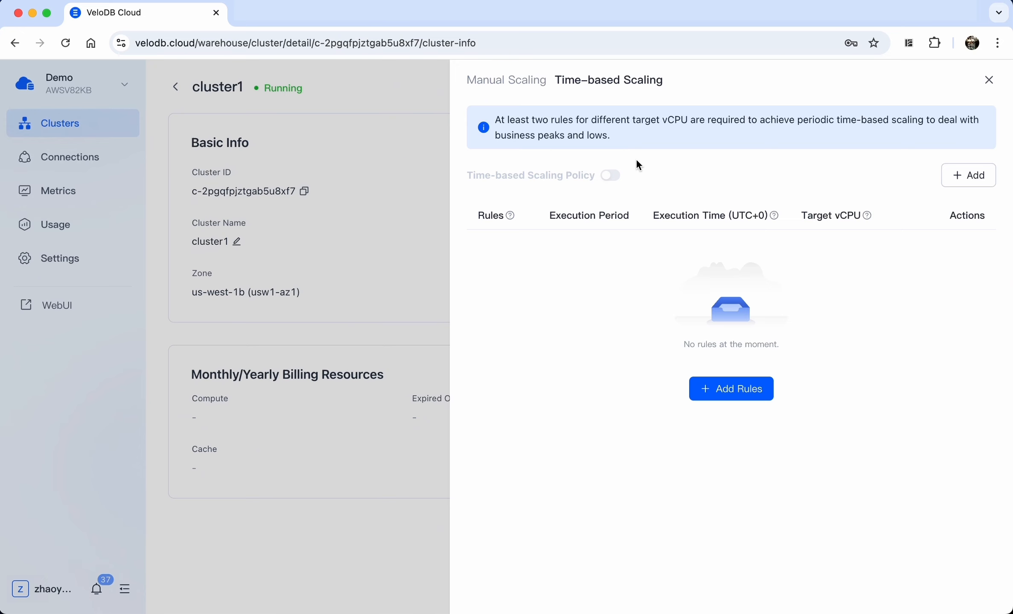
{"action": "left_click", "coordinate": [967, 175]}
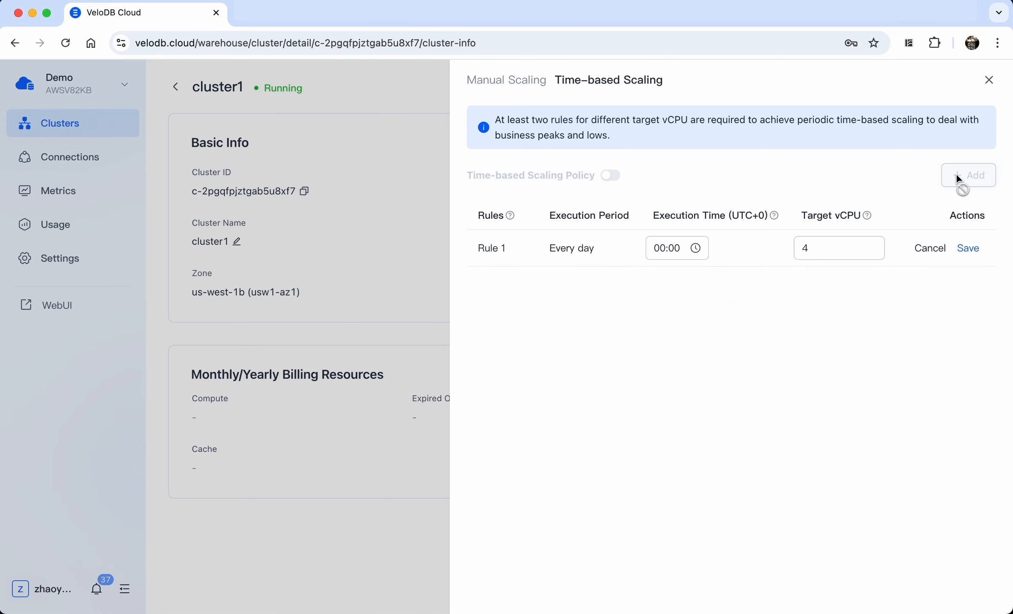
{"action": "left_click", "coordinate": [661, 248]}
{"action": "scroll", "coordinate": [668, 378], "scroll_direction": "down", "scroll_amount": 3}
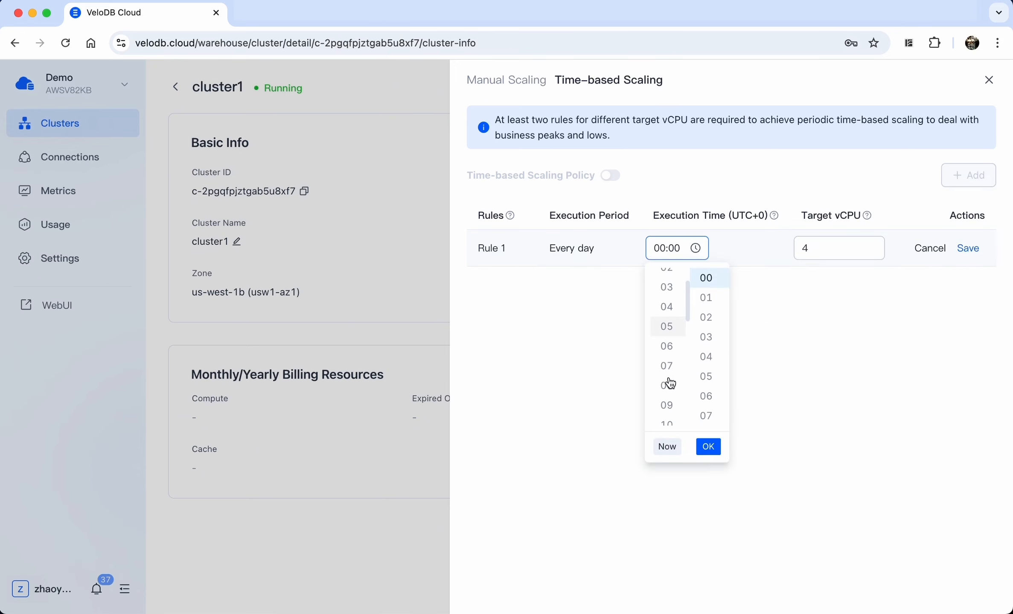
{"action": "left_click", "coordinate": [666, 374]}
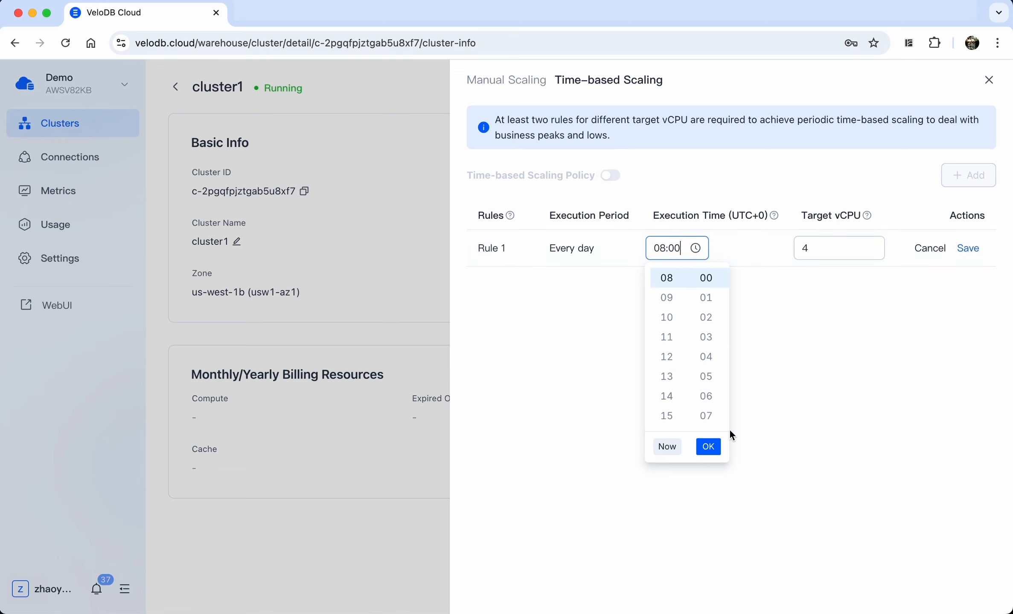
{"action": "left_click", "coordinate": [708, 447]}
{"action": "double_click", "coordinate": [828, 243]}
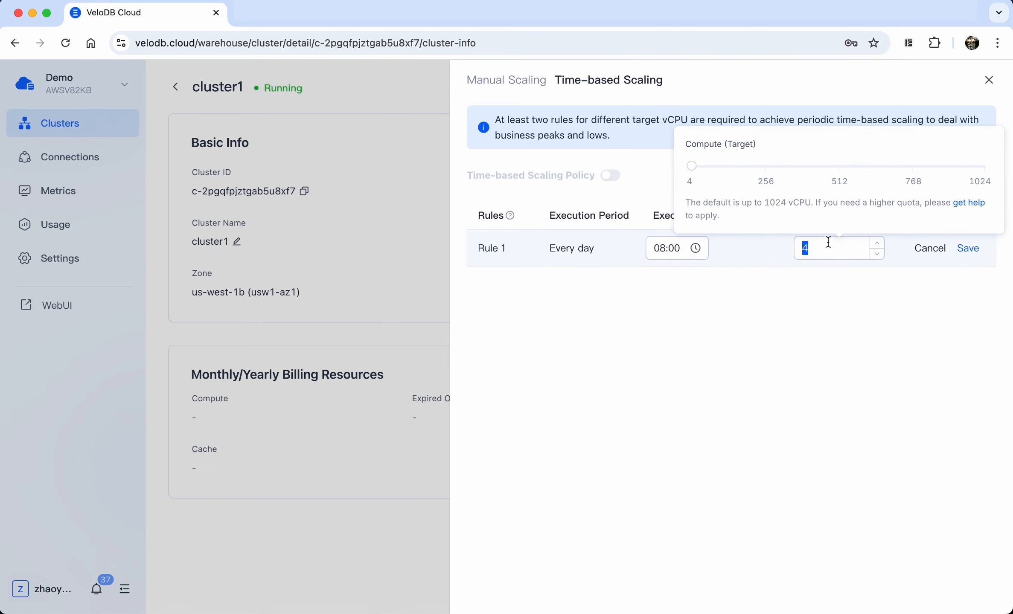
{"action": "type", "text": "32"}
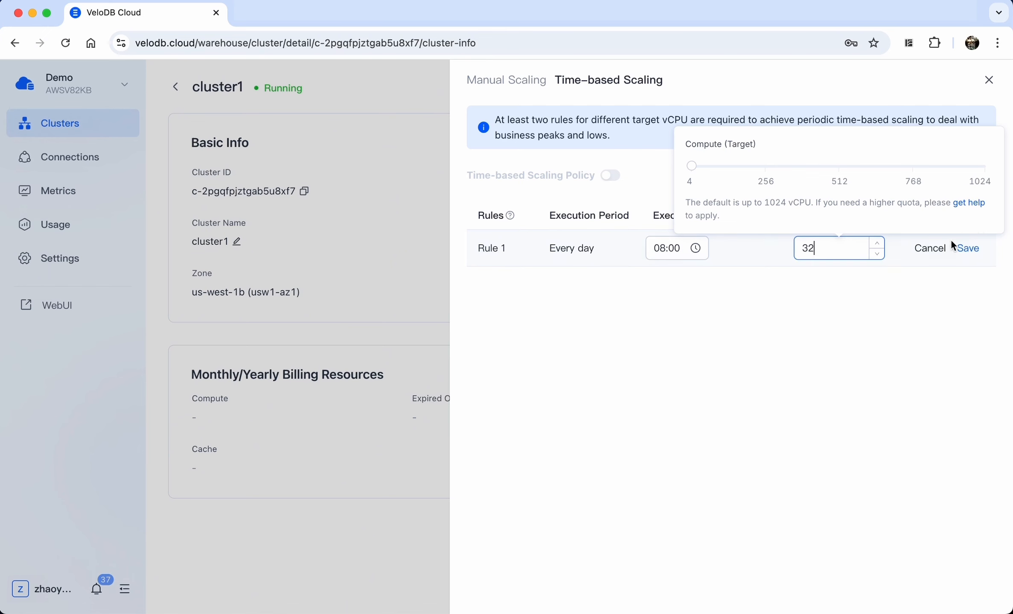
{"action": "left_click", "coordinate": [967, 248]}
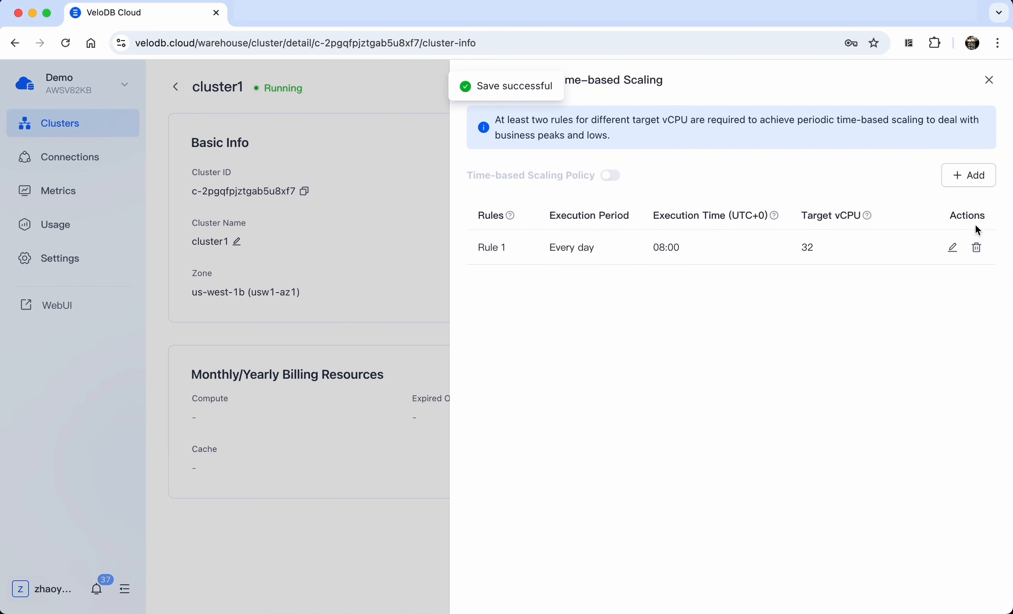
Add a second rule of 16 vCPU at 09:00 and enable the time-based scaling policy
{"action": "left_click", "coordinate": [965, 183]}
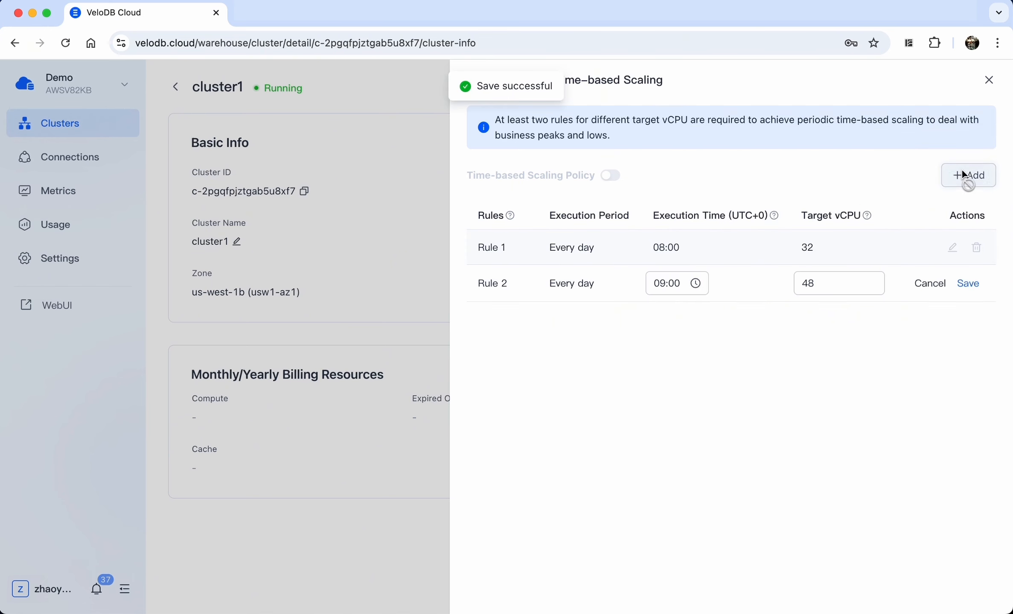
{"action": "left_click", "coordinate": [653, 288]}
{"action": "scroll", "coordinate": [676, 416], "scroll_direction": "down", "scroll_amount": 5}
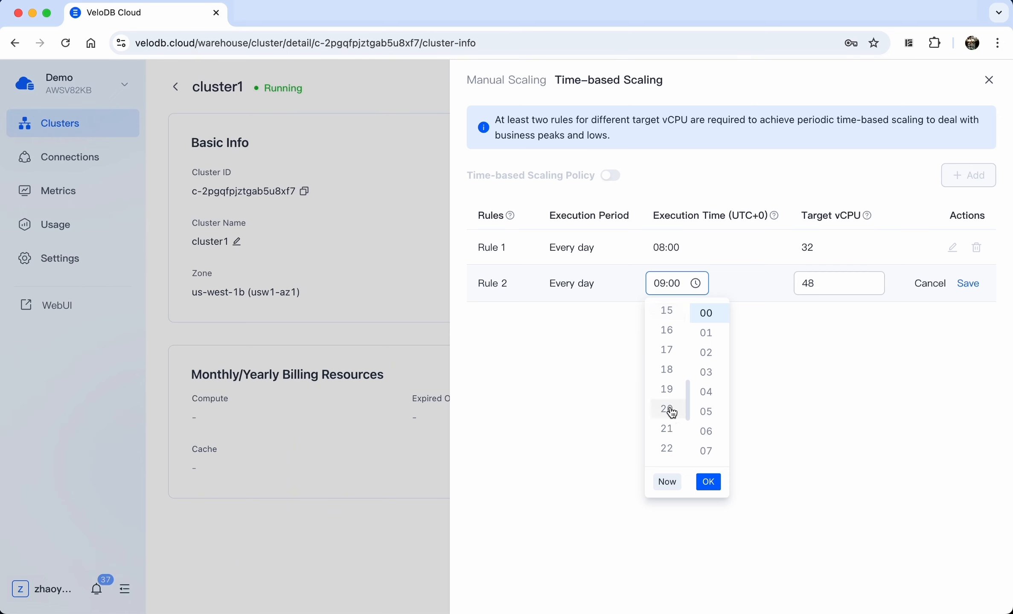
{"action": "left_click", "coordinate": [773, 289]}
{"action": "double_click", "coordinate": [830, 282]}
{"action": "type", "text": "16"}
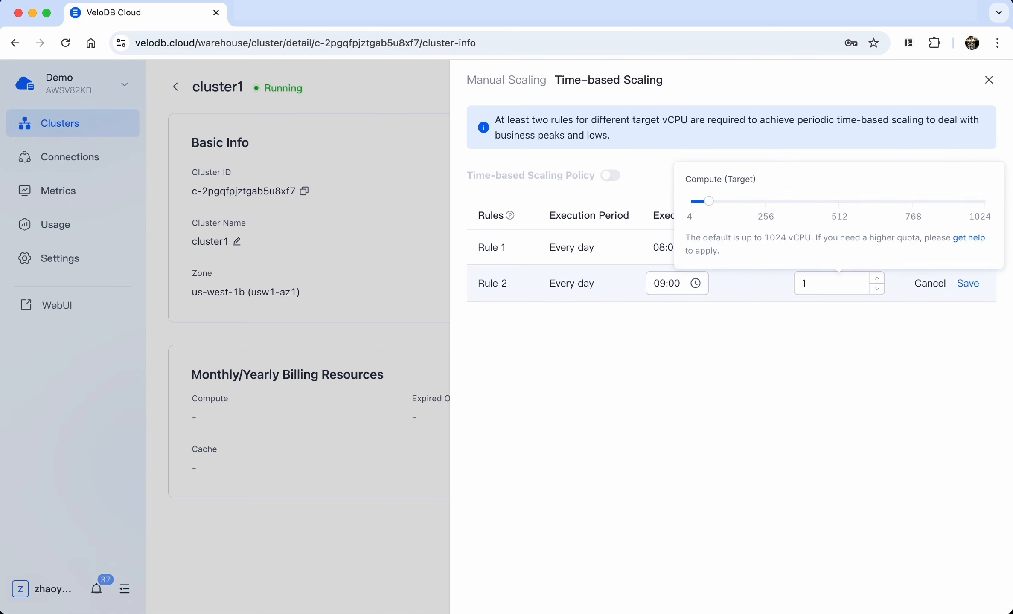
{"action": "left_click", "coordinate": [958, 283]}
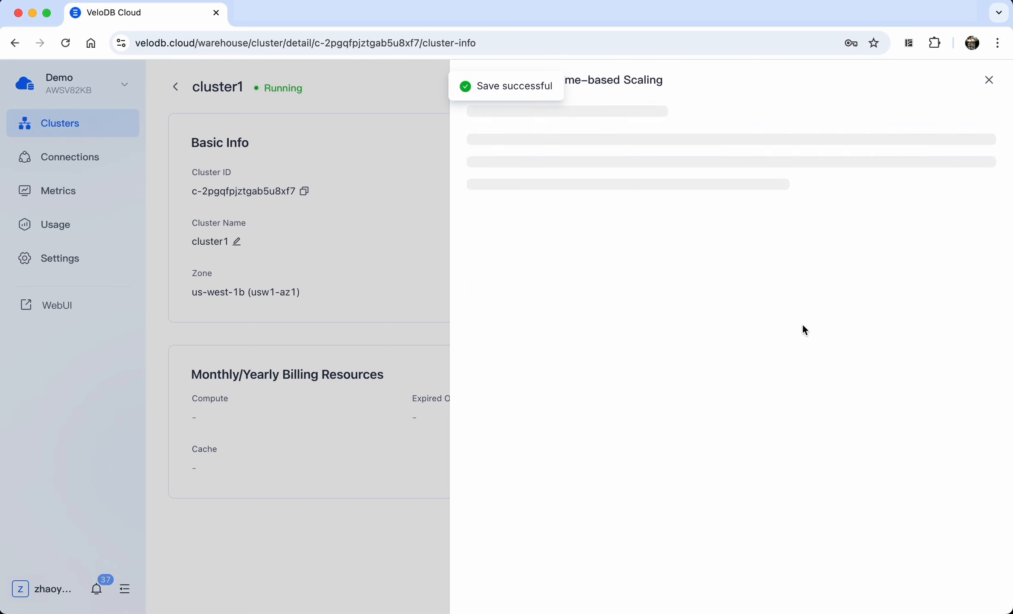
{"action": "left_click", "coordinate": [617, 181]}
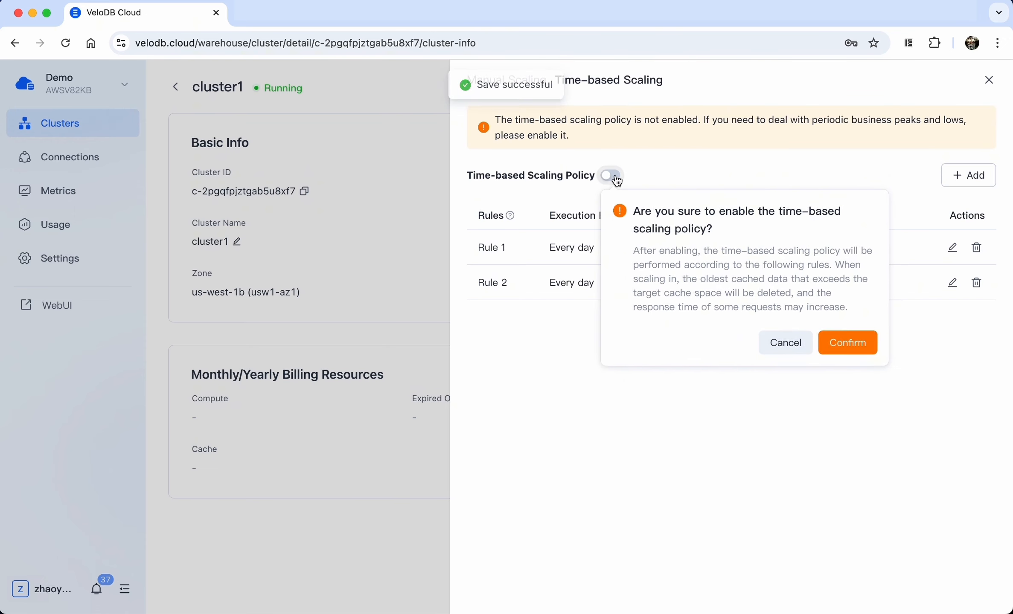
{"action": "left_click", "coordinate": [847, 346]}
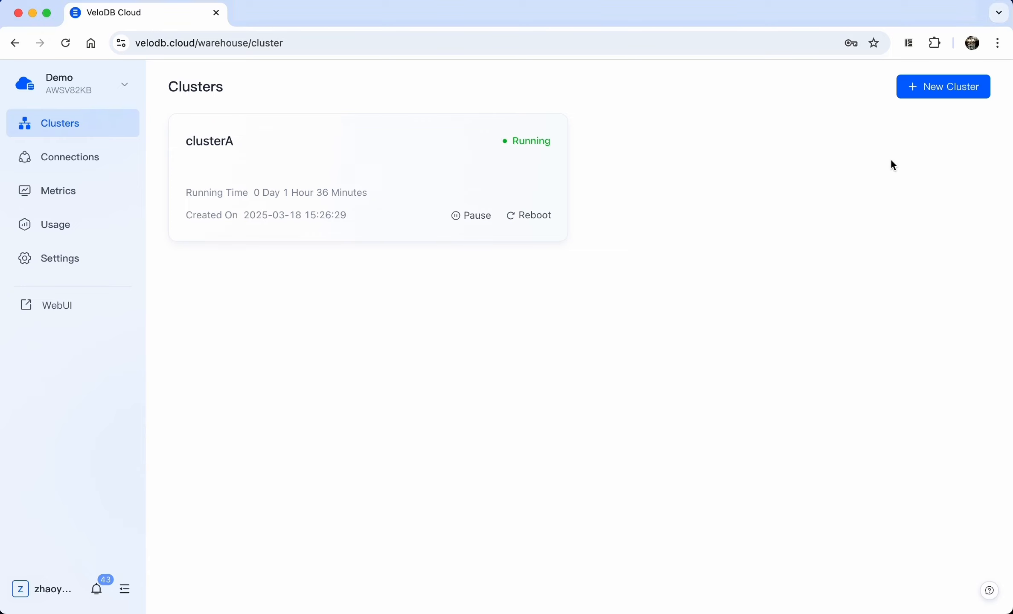
Create a new on-demand cluster with 4 vCPU and 200 GB cache
{"action": "left_click", "coordinate": [941, 98]}
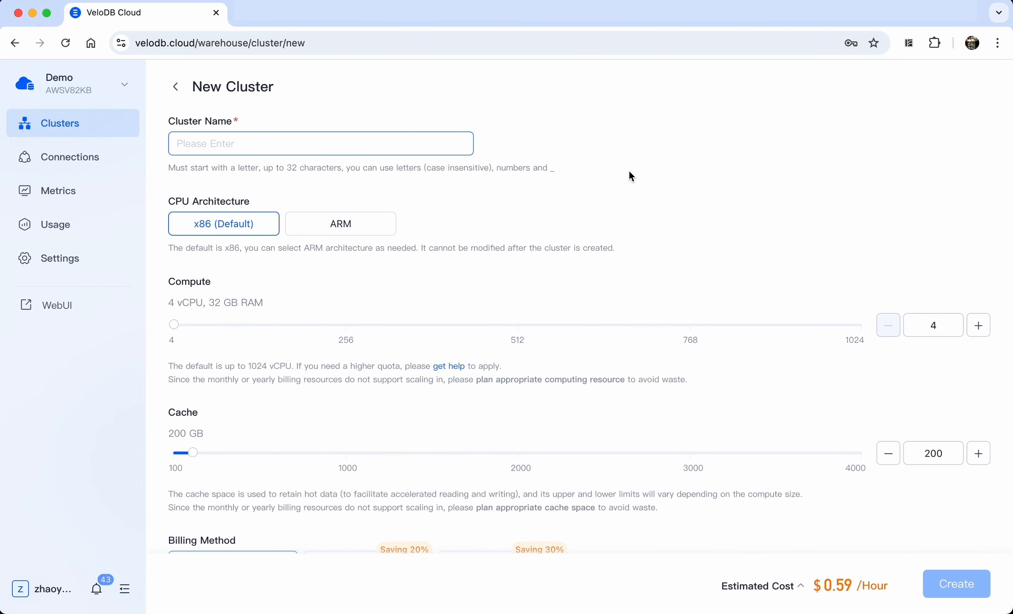
{"action": "type", "text": "cluster1"}
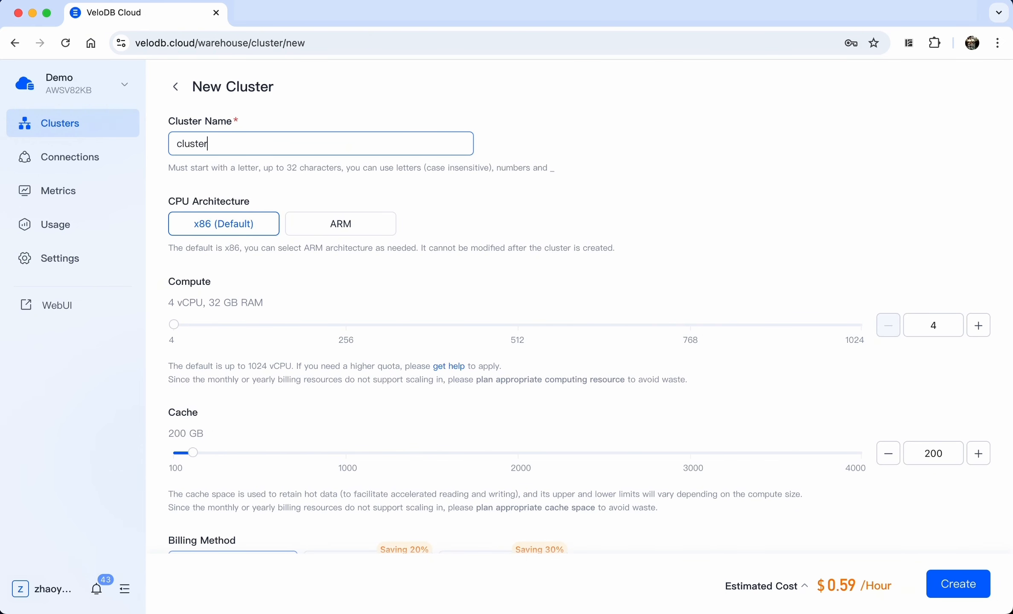
{"action": "scroll", "coordinate": [795, 309], "scroll_direction": "down", "scroll_amount": 2}
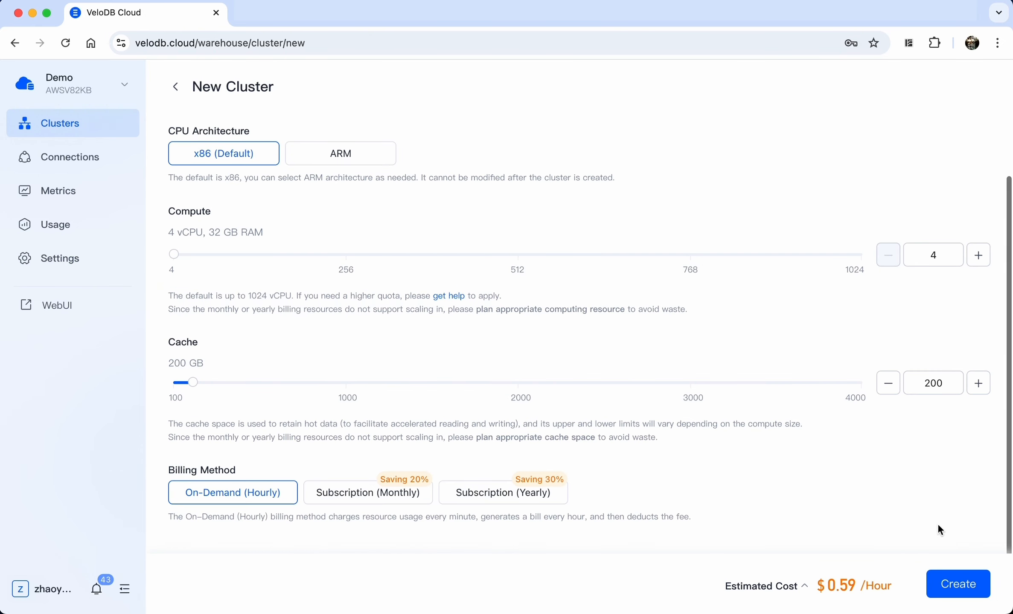
{"action": "left_click", "coordinate": [955, 584]}
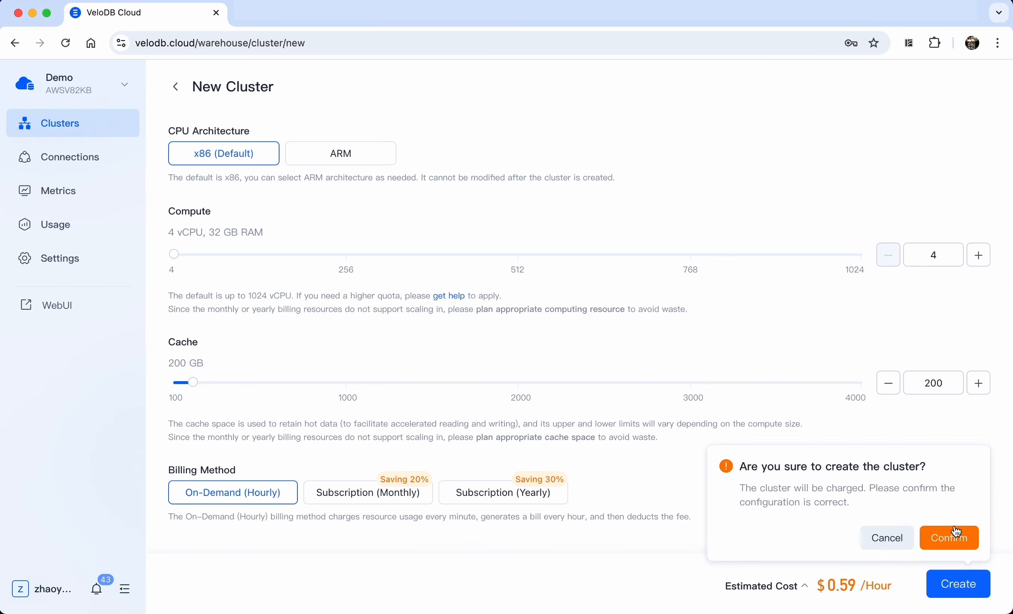
{"action": "left_click", "coordinate": [956, 533]}
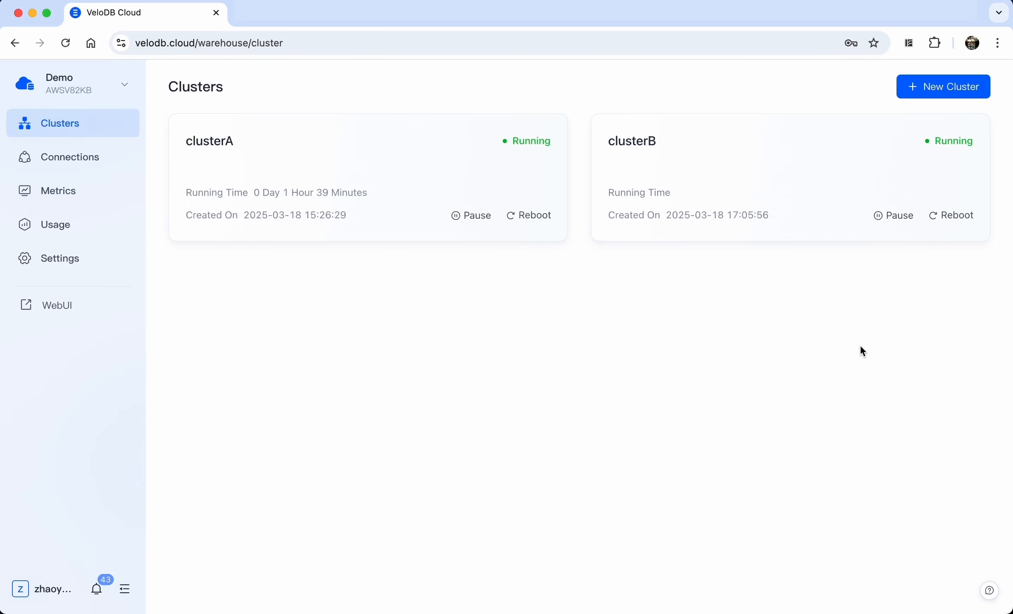
Switch to the Compute Cluster documentation page
{"action": "left_click", "coordinate": [644, 21]}
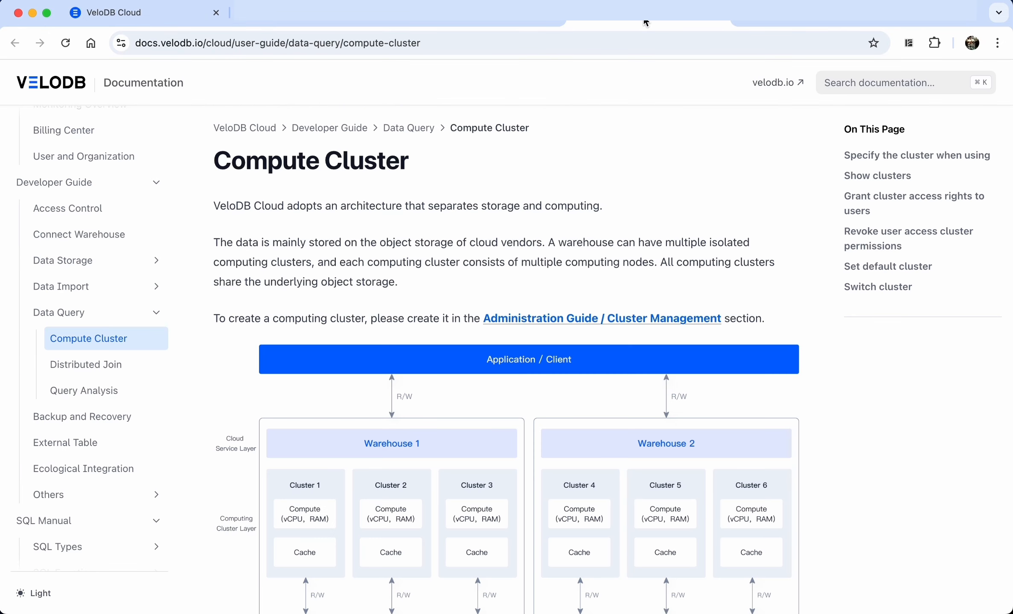
{"action": "scroll", "coordinate": [516, 315], "scroll_direction": "down", "scroll_amount": 10}
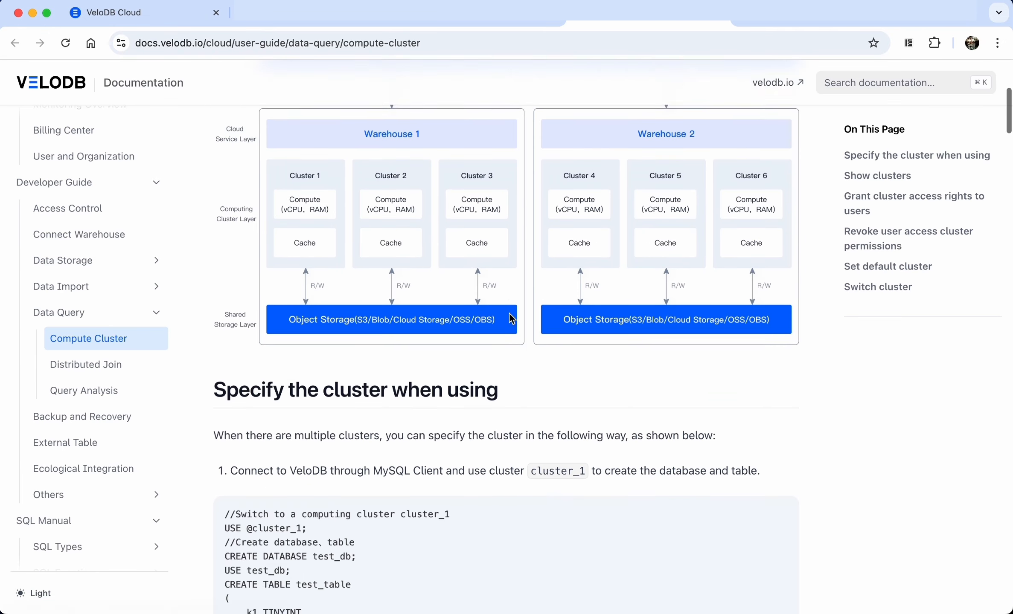
{"action": "scroll", "coordinate": [509, 318], "scroll_direction": "down", "scroll_amount": 4}
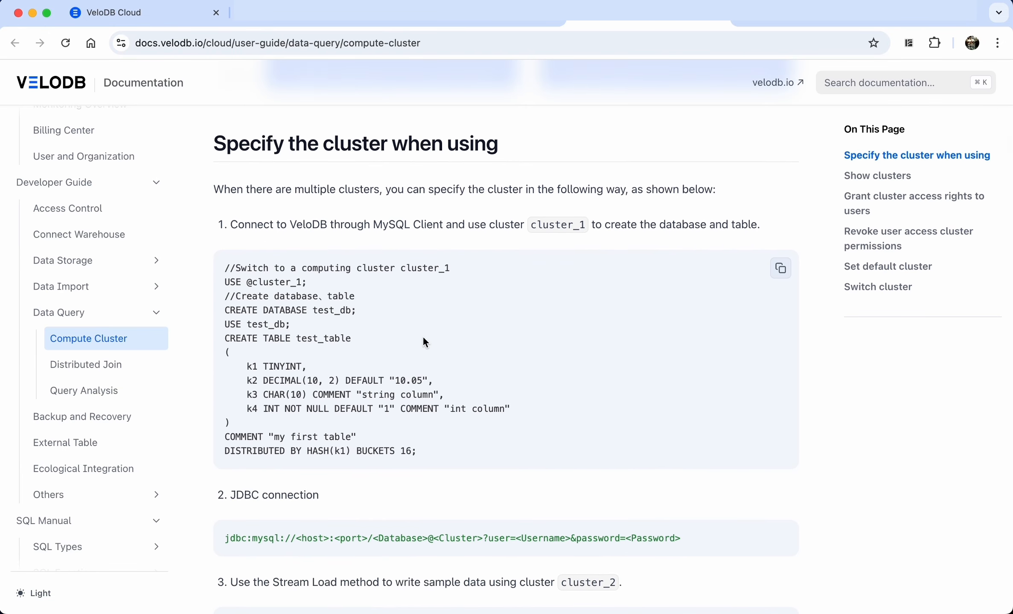
{"action": "scroll", "coordinate": [425, 342], "scroll_direction": "down", "scroll_amount": 1}
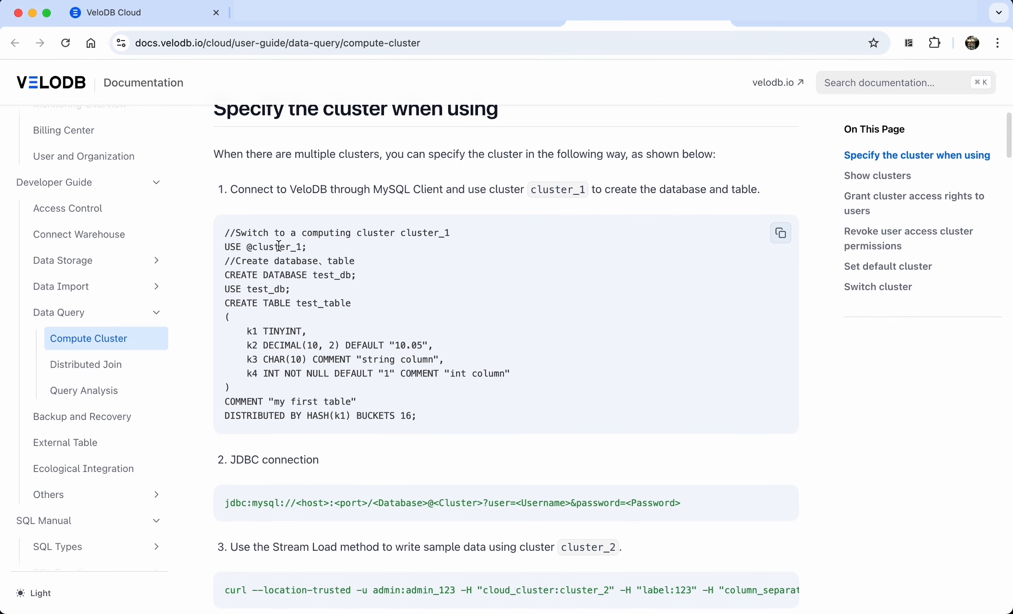
{"action": "triple_click", "coordinate": [263, 246]}
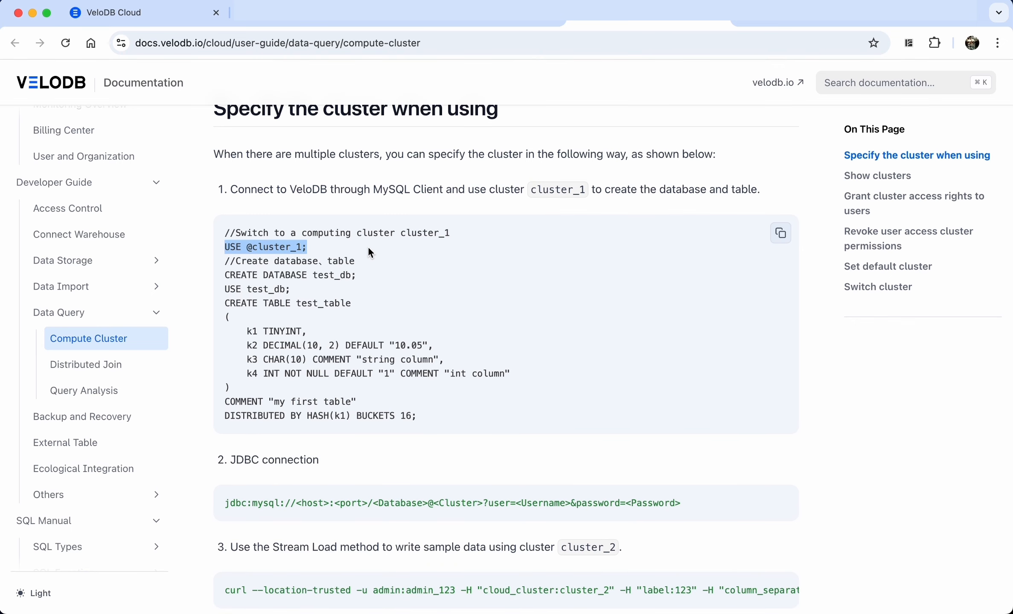
{"action": "scroll", "coordinate": [370, 253], "scroll_direction": "up", "scroll_amount": 1}
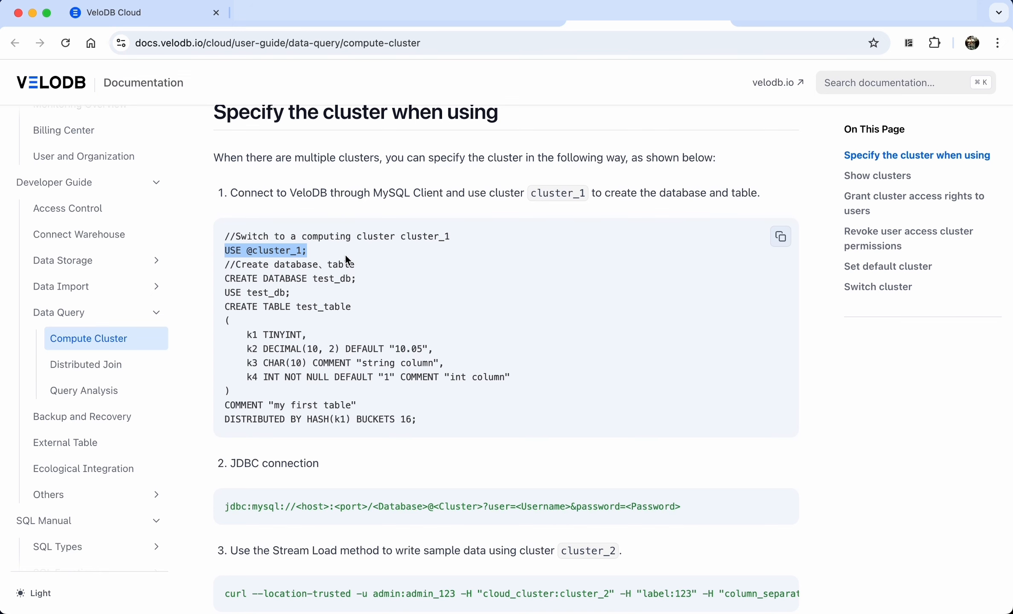
{"action": "scroll", "coordinate": [346, 255], "scroll_direction": "down", "scroll_amount": 1}
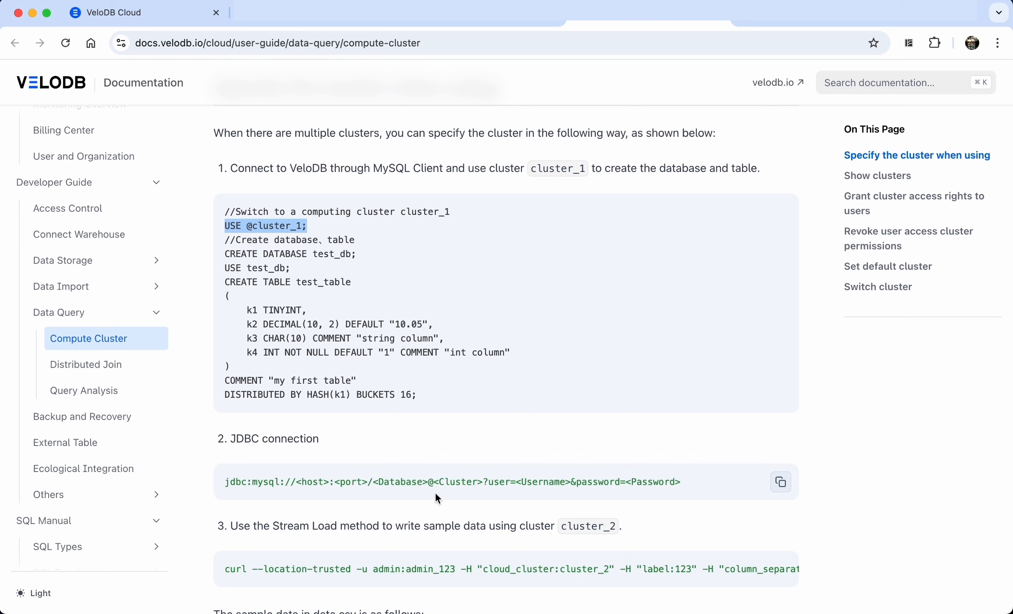
{"action": "left_click_drag", "start_coordinate": [428, 482], "coordinate": [483, 482]}
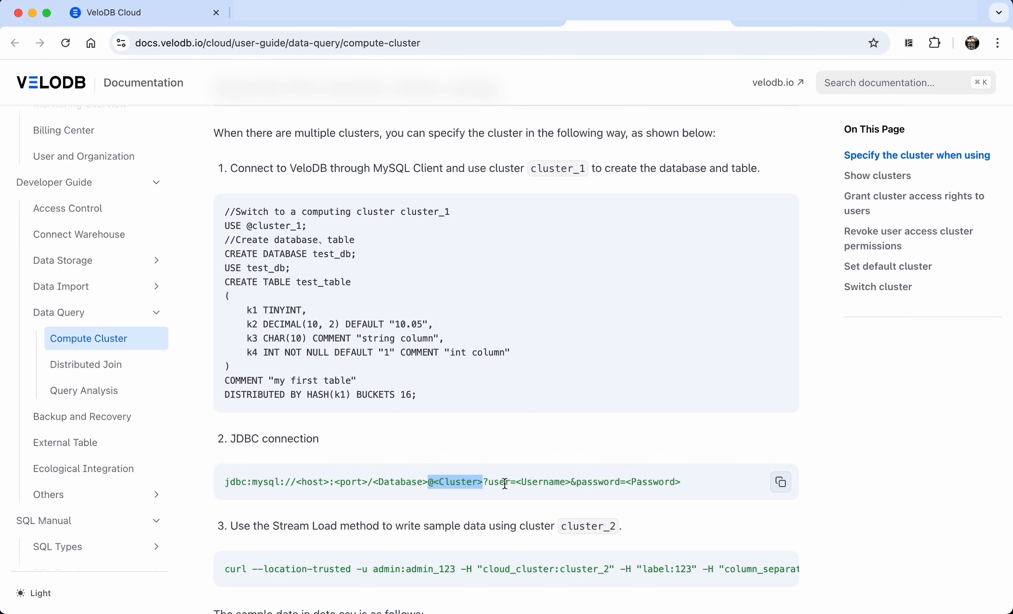
{"action": "scroll", "coordinate": [505, 485], "scroll_direction": "down", "scroll_amount": 3}
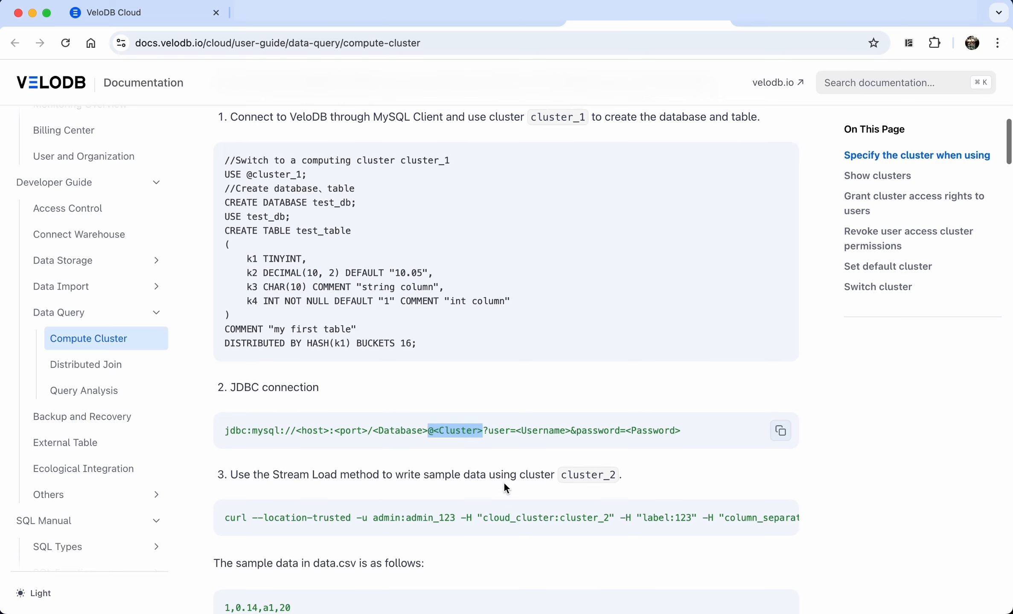
{"action": "scroll", "coordinate": [505, 487], "scroll_direction": "down", "scroll_amount": 1}
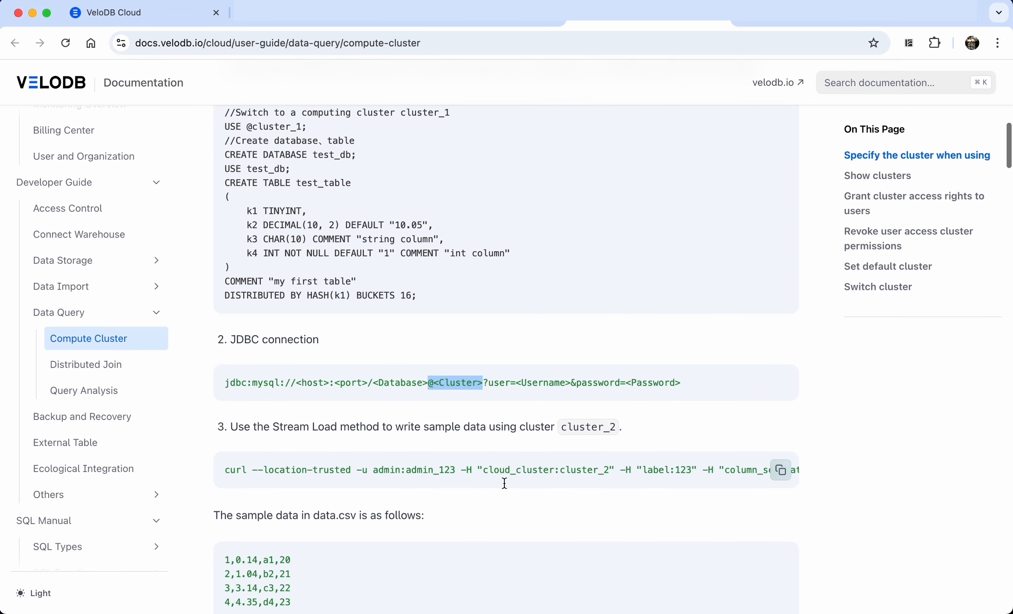
{"action": "scroll", "coordinate": [504, 483], "scroll_direction": "down", "scroll_amount": 1}
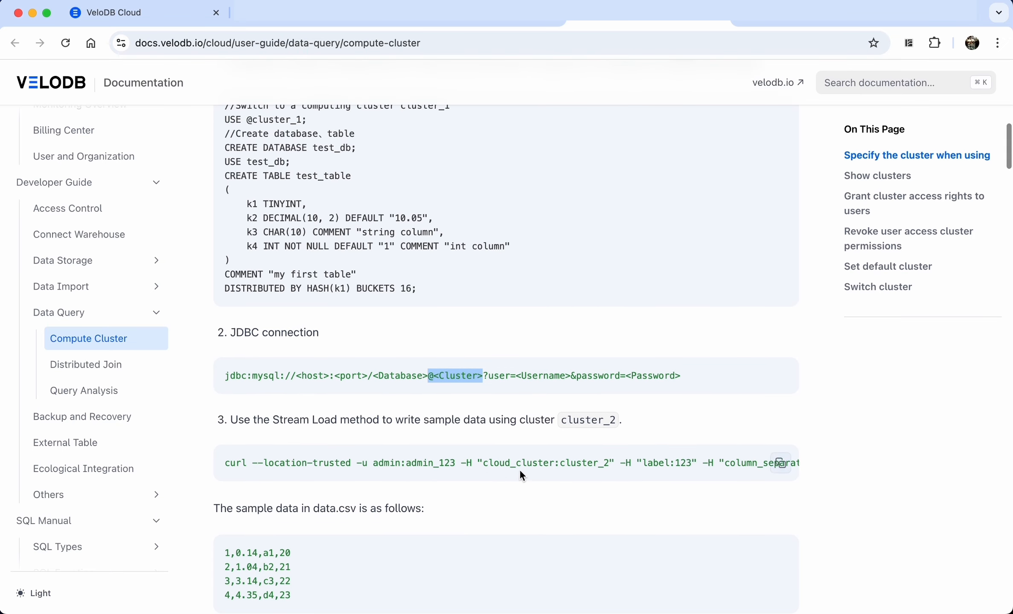
{"action": "double_click", "coordinate": [572, 464]}
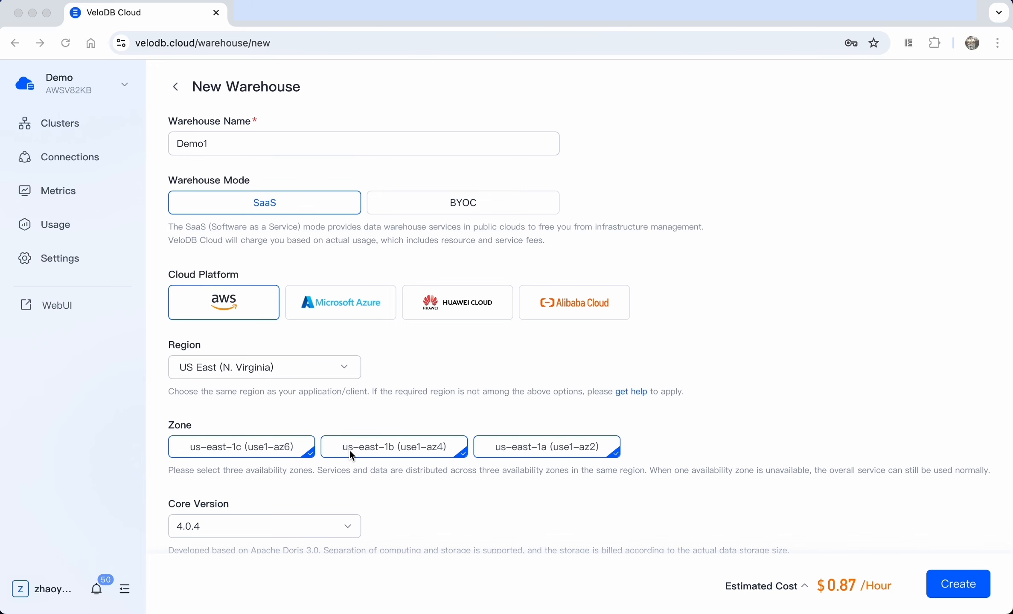
Submit and confirm creation of the Demo1 warehouse
{"action": "scroll", "coordinate": [511, 452], "scroll_direction": "down", "scroll_amount": 5}
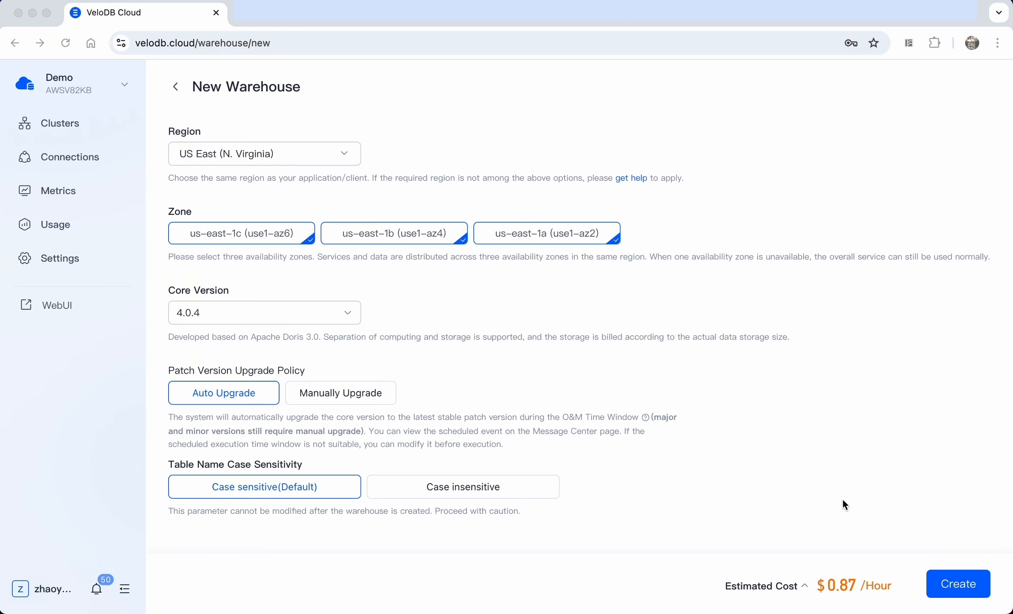
{"action": "left_click", "coordinate": [961, 589]}
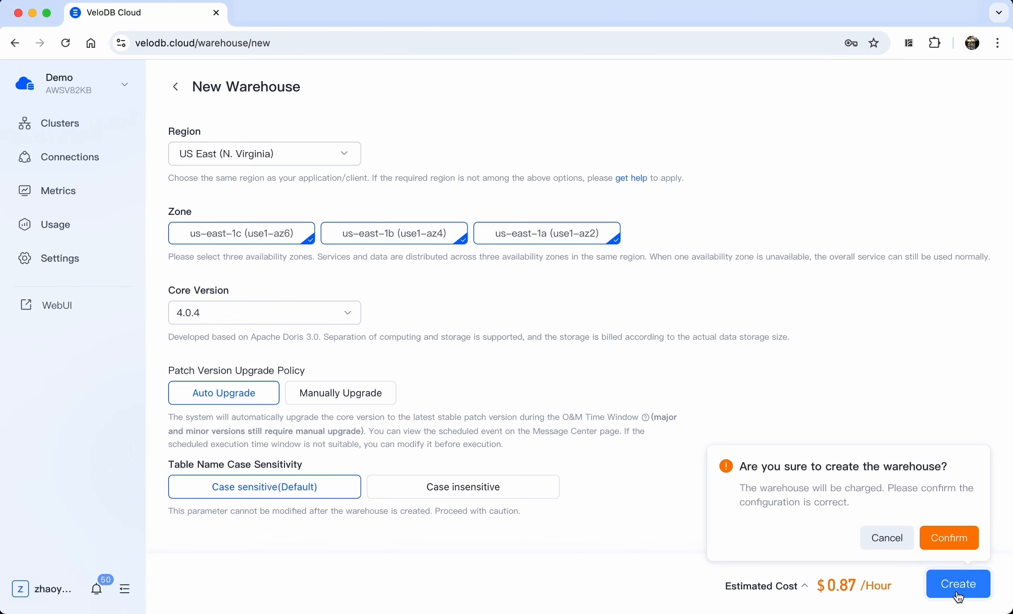
{"action": "left_click", "coordinate": [961, 539]}
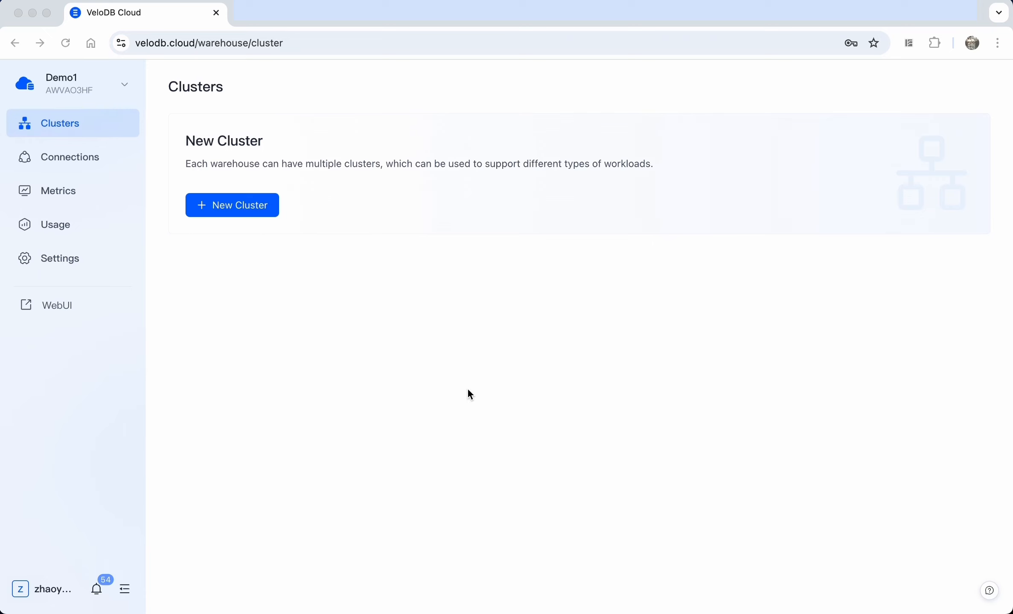
Create cluster clusterA in zone us-east-1a
{"action": "left_click", "coordinate": [234, 200]}
{"action": "left_click", "coordinate": [279, 145]}
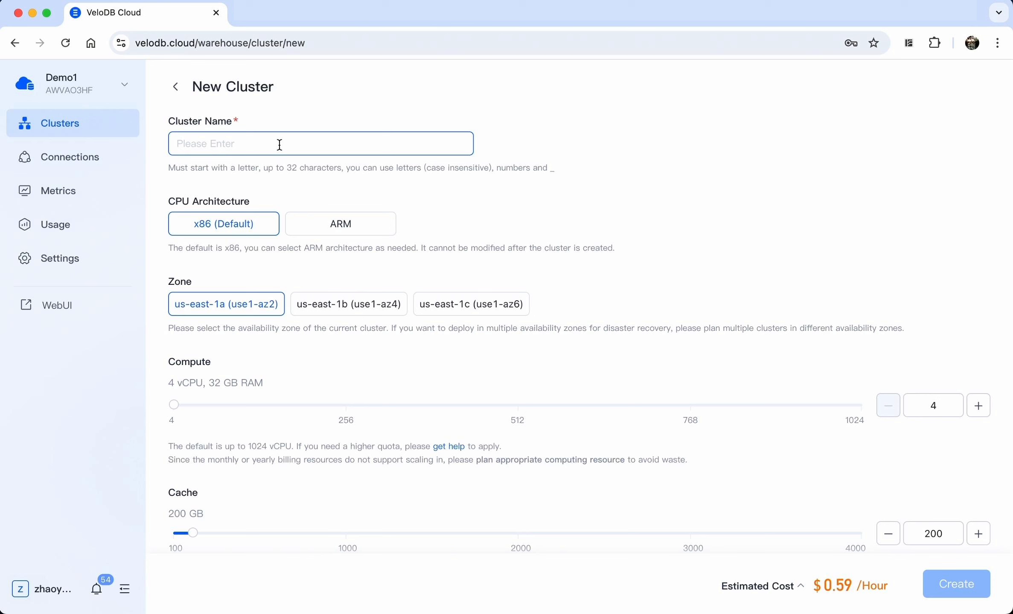
{"action": "type", "text": "clus"}
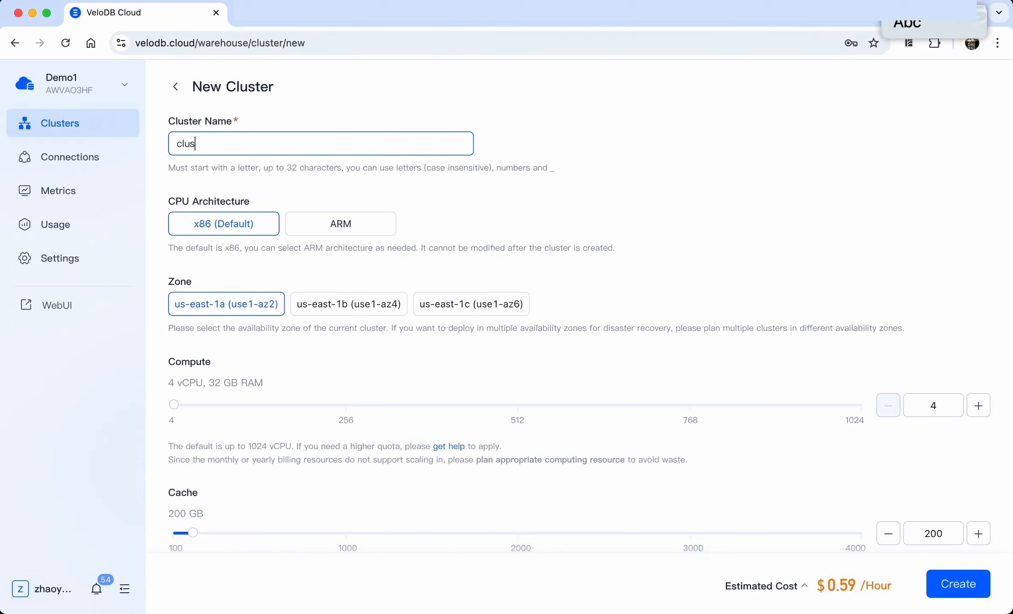
{"action": "type", "text": "terA"}
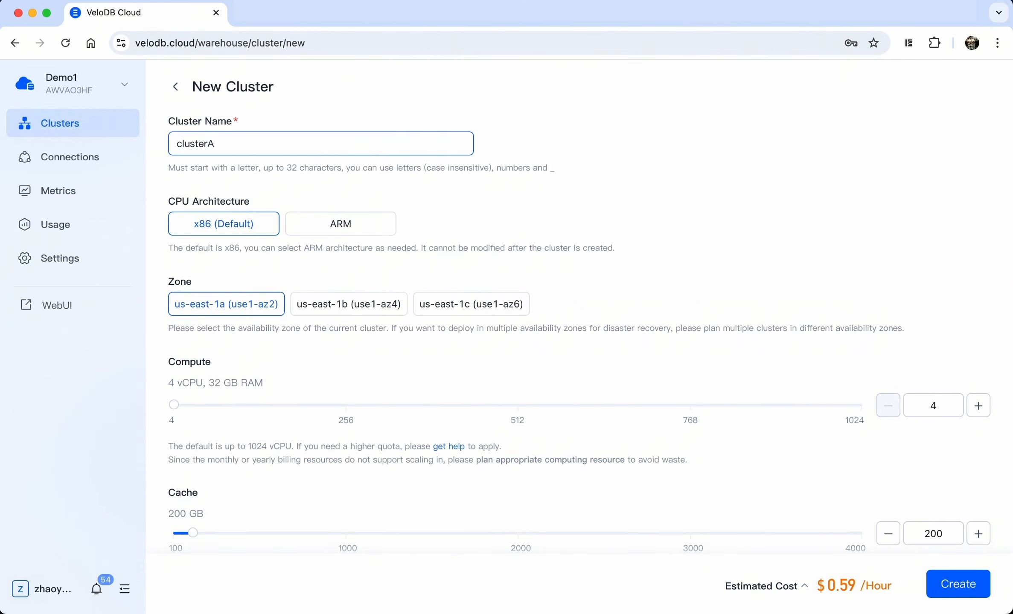
{"action": "left_click", "coordinate": [317, 316]}
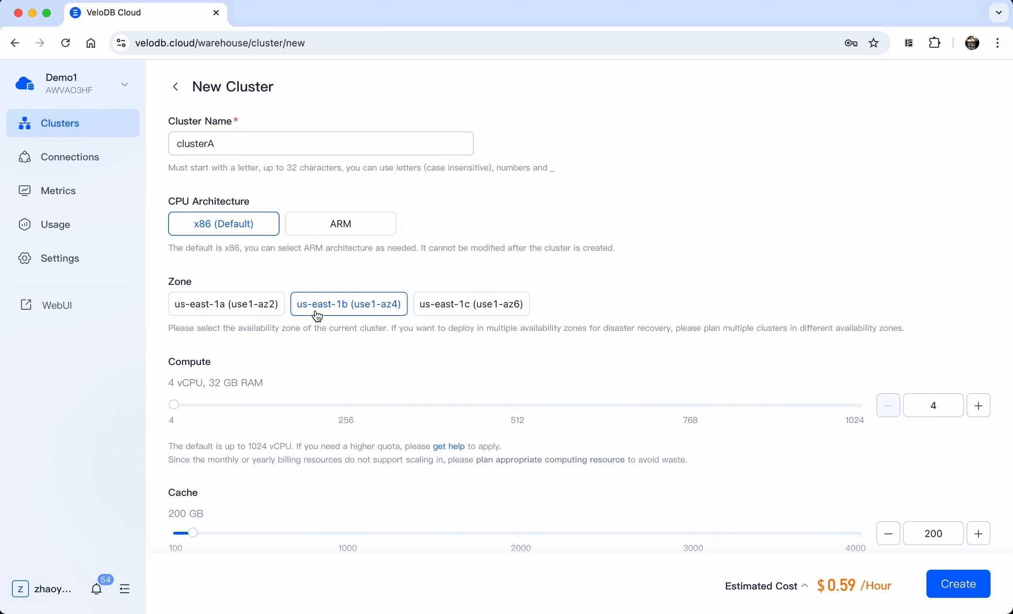
{"action": "left_click", "coordinate": [241, 311]}
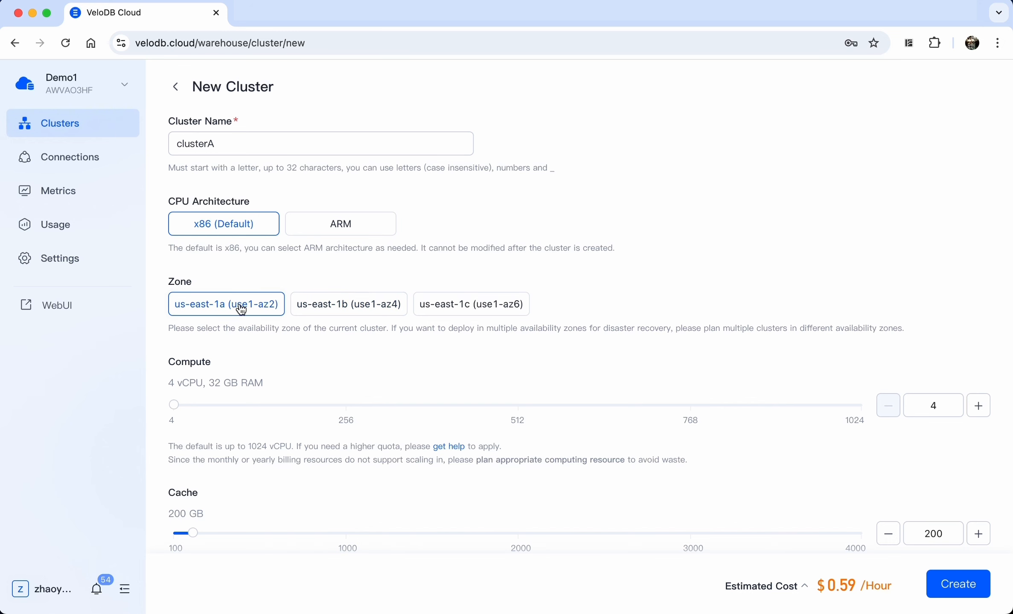
{"action": "scroll", "coordinate": [241, 310], "scroll_direction": "down", "scroll_amount": 4}
{"action": "scroll", "coordinate": [241, 310], "scroll_direction": "up", "scroll_amount": 4}
{"action": "left_click", "coordinate": [956, 586]}
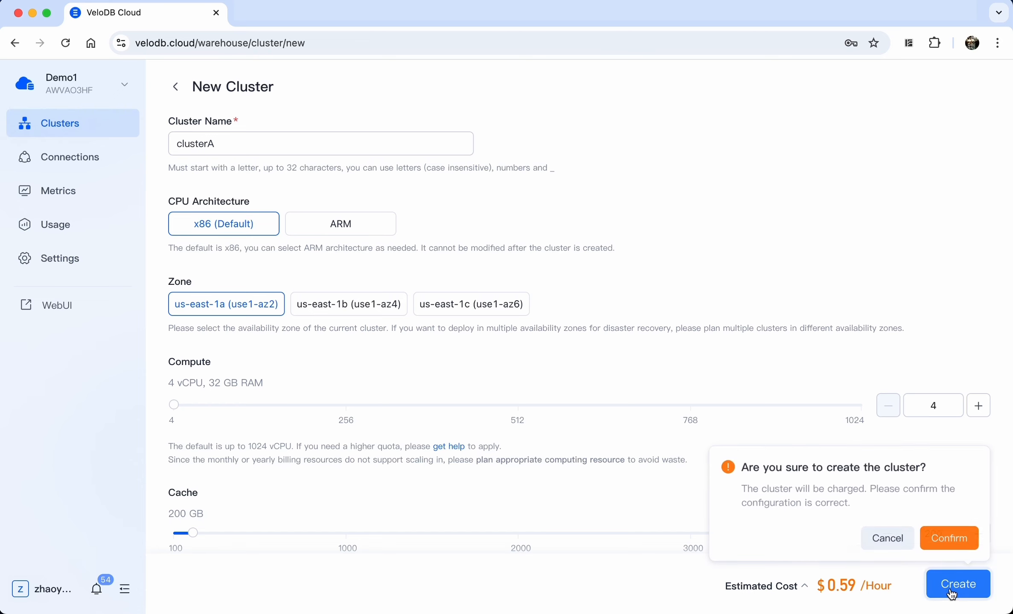
{"action": "left_click", "coordinate": [953, 548]}
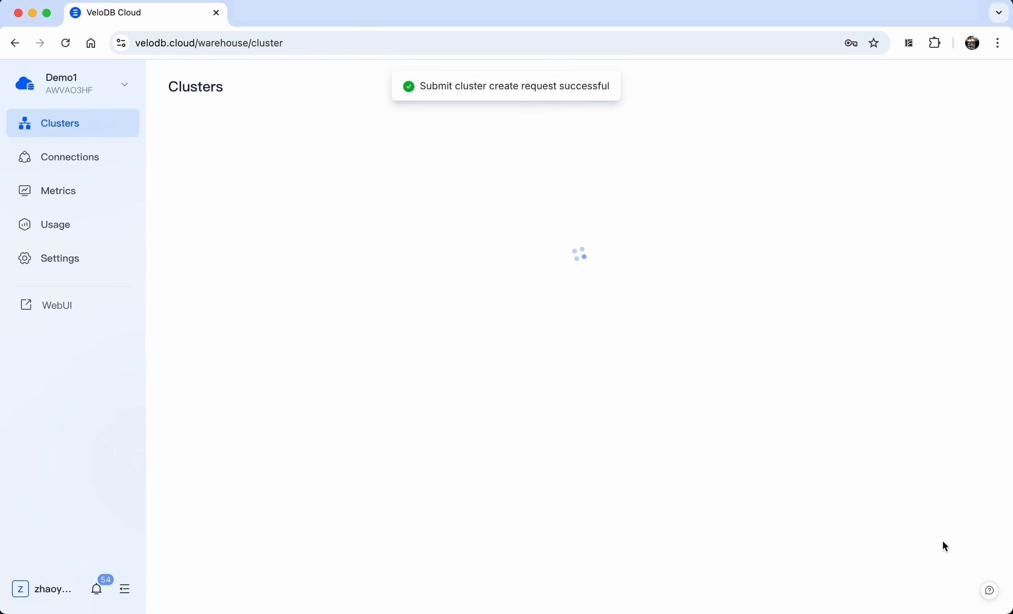
Create cluster clusterB in zone us-east-1b
{"action": "left_click", "coordinate": [917, 85]}
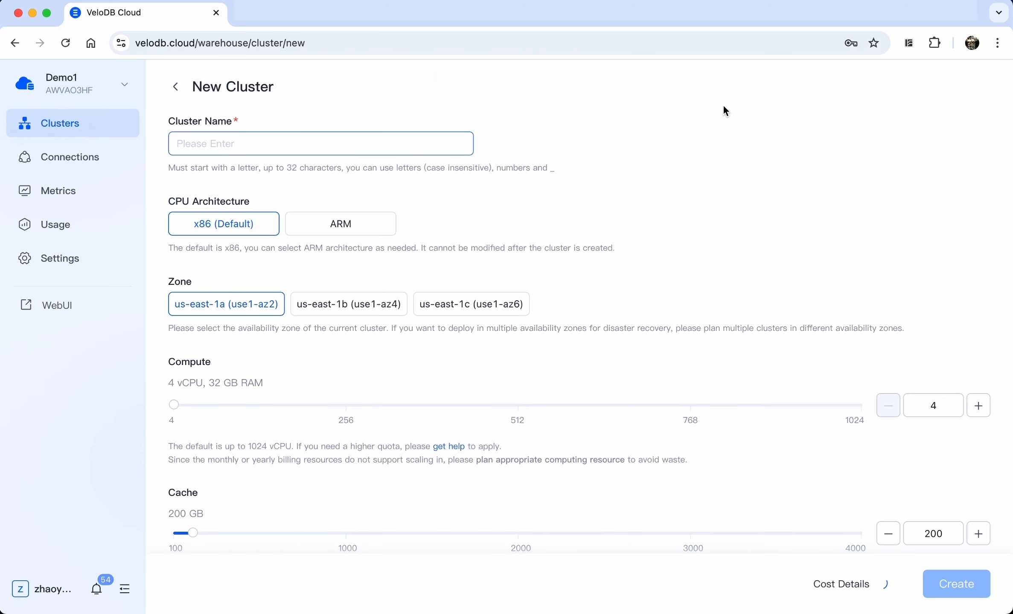
{"action": "left_click", "coordinate": [376, 142]}
{"action": "type", "text": "clusterB"}
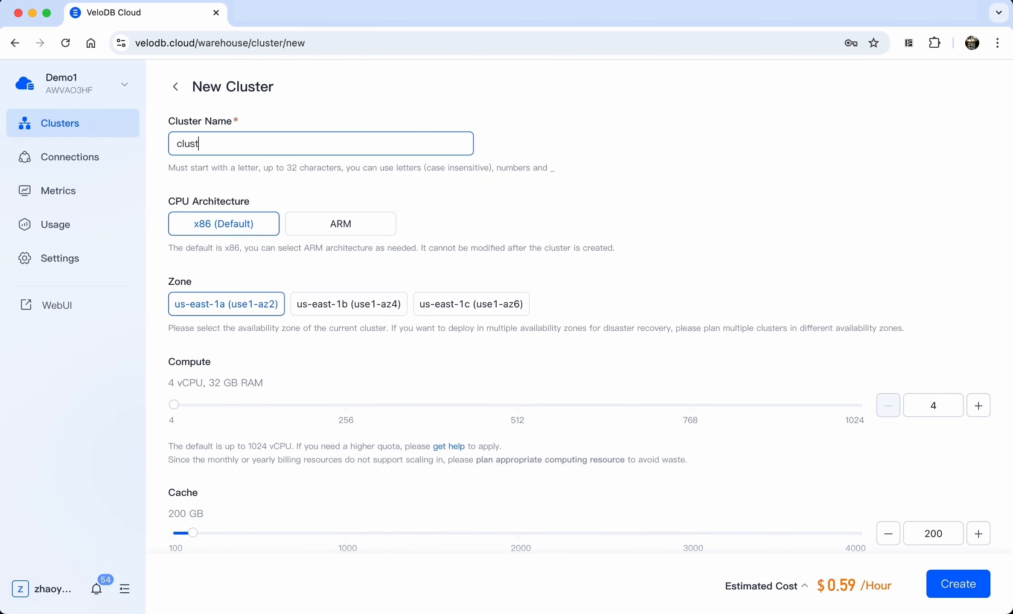
{"action": "left_click", "coordinate": [343, 306]}
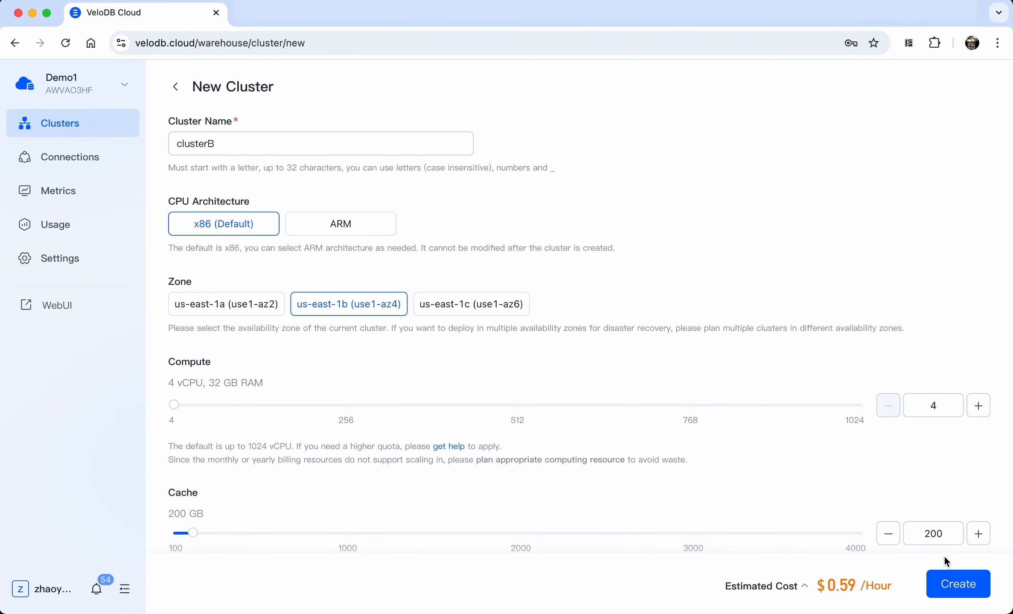
{"action": "left_click", "coordinate": [956, 584]}
{"action": "left_click", "coordinate": [955, 541]}
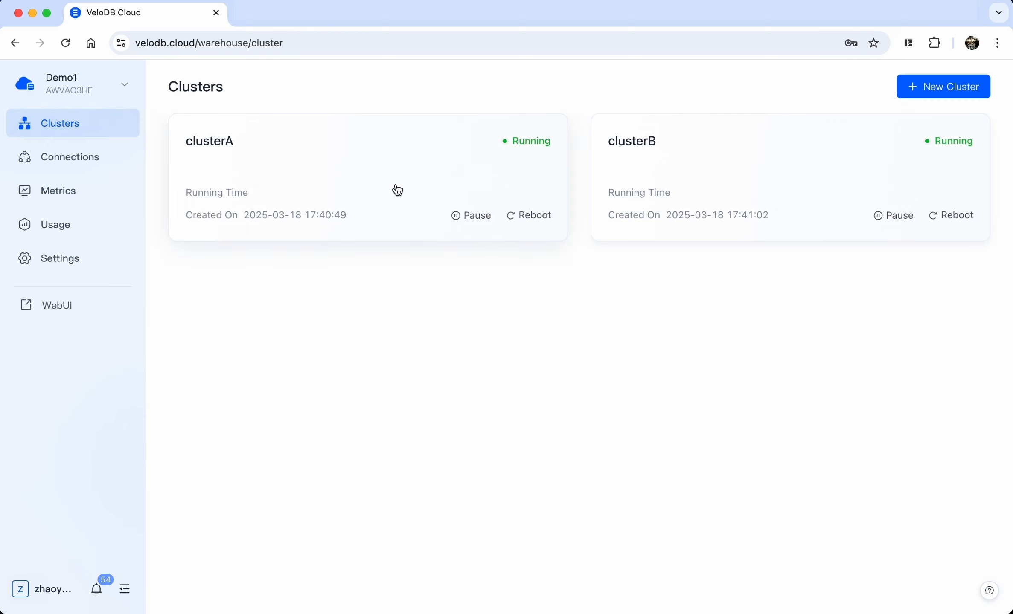
Rename cluster clusterA to clusterX and return to the clusters list
{"action": "left_click", "coordinate": [382, 165]}
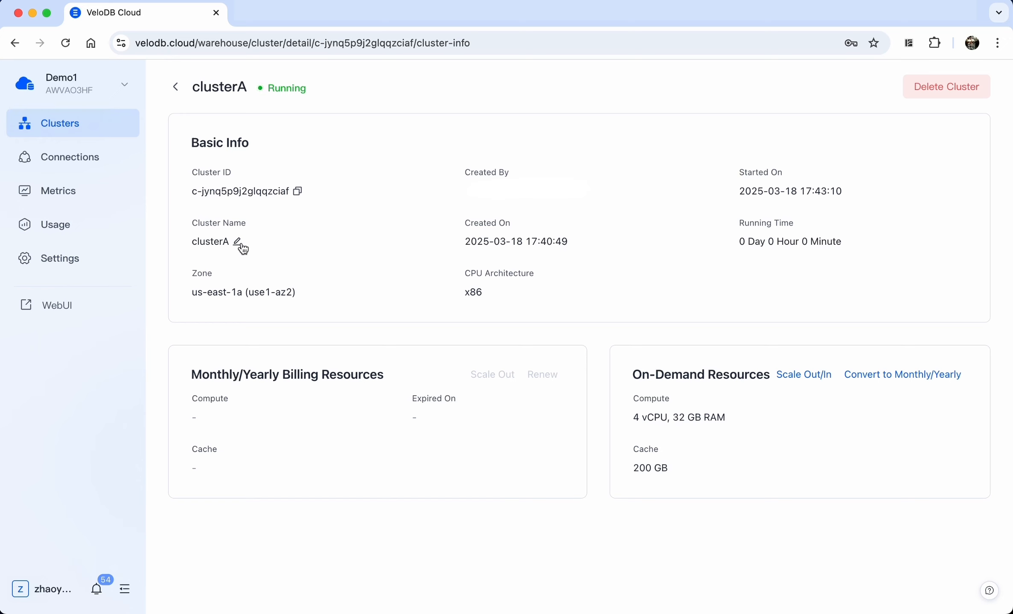
{"action": "left_click", "coordinate": [238, 243]}
{"action": "key", "text": "BackSpace"}
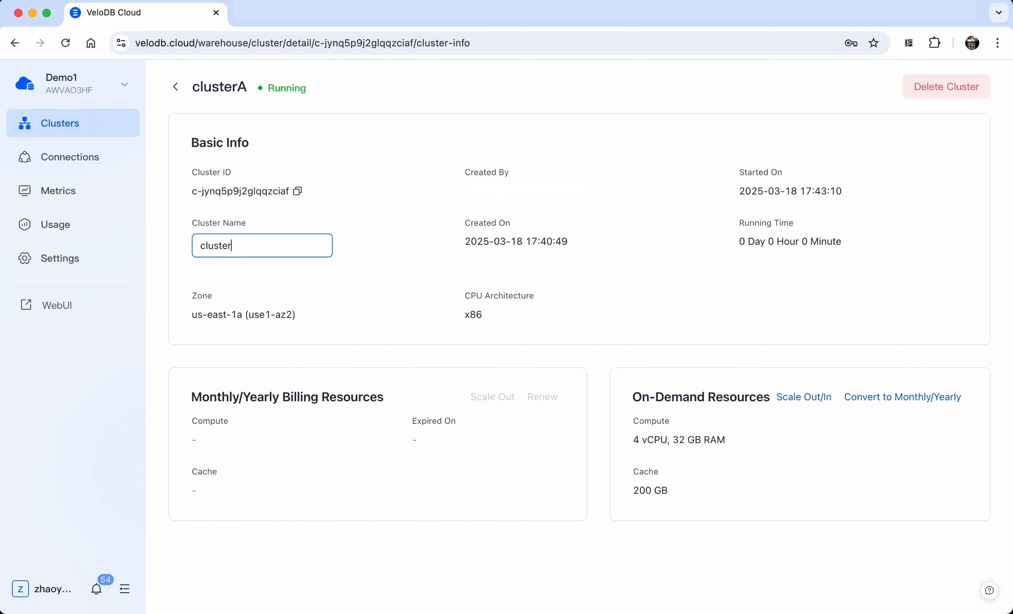
{"action": "type", "text": "X"}
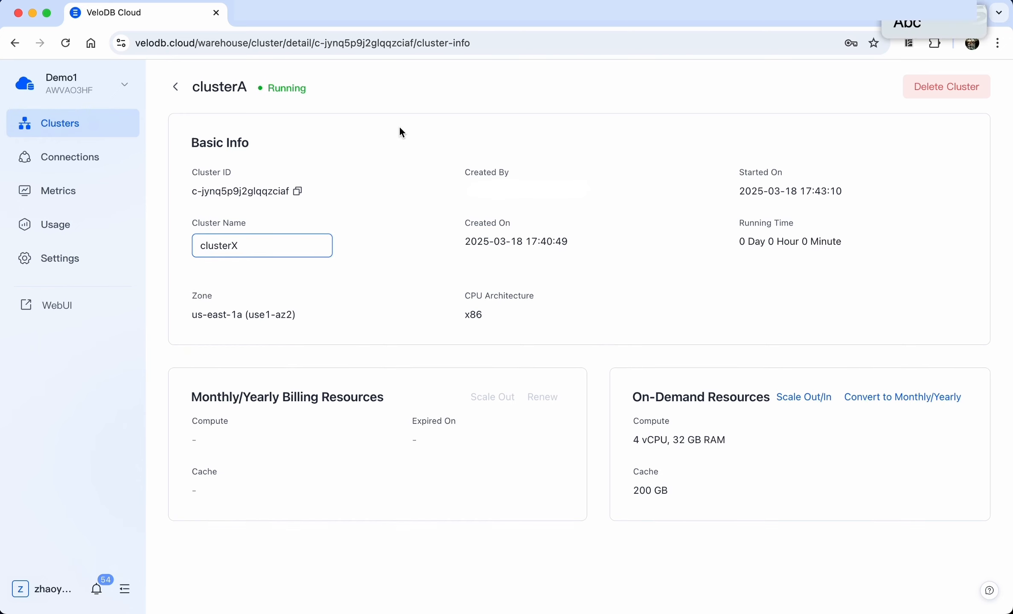
{"action": "key", "text": "Return"}
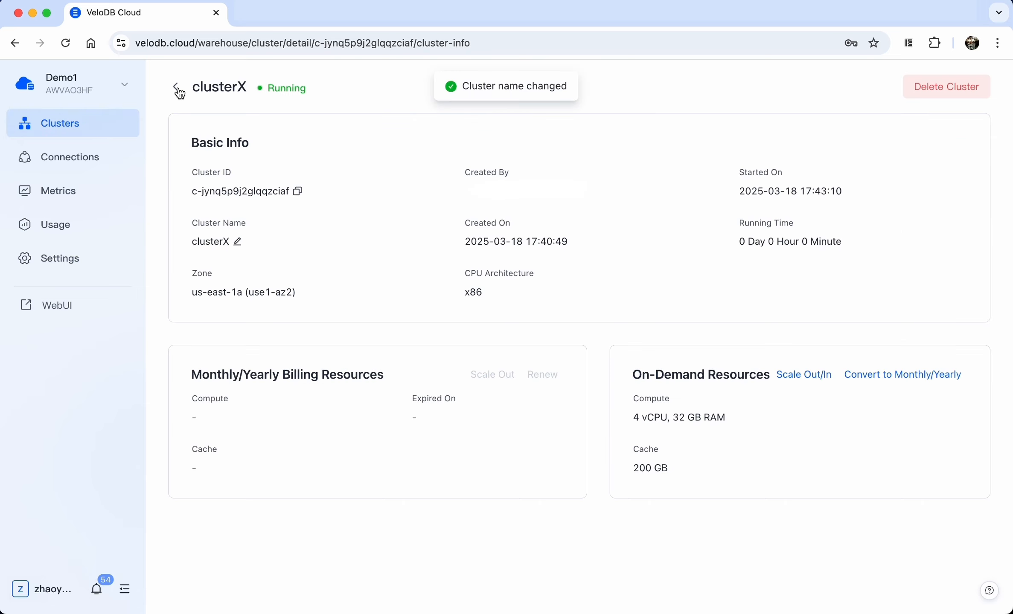
{"action": "left_click", "coordinate": [178, 91]}
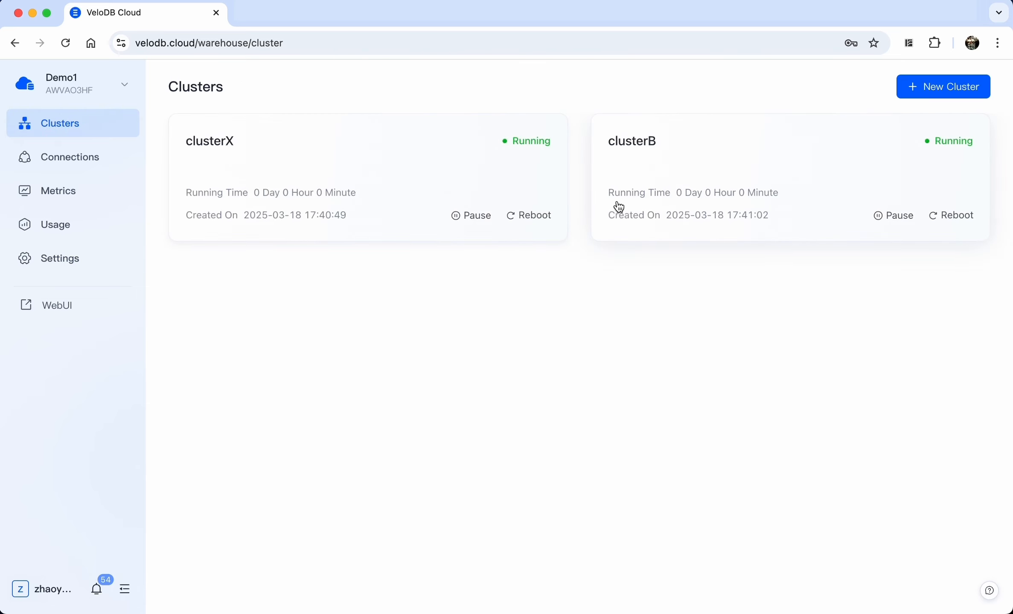
Rename cluster clusterB to clusterA
{"action": "left_click", "coordinate": [723, 162]}
{"action": "left_click", "coordinate": [239, 245]}
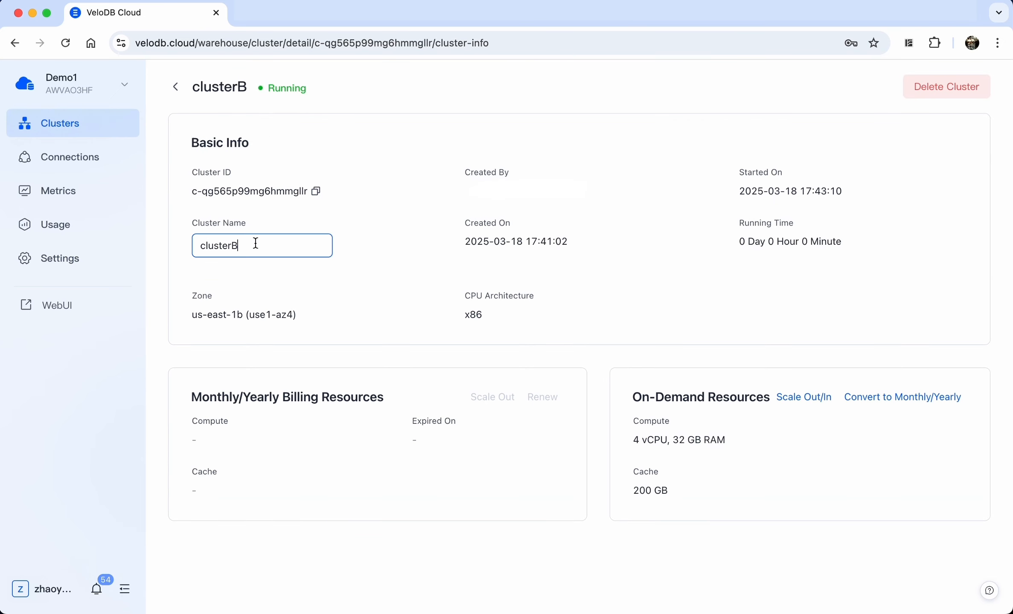
{"action": "key", "text": "BackSpace"}
{"action": "type", "text": "A"}
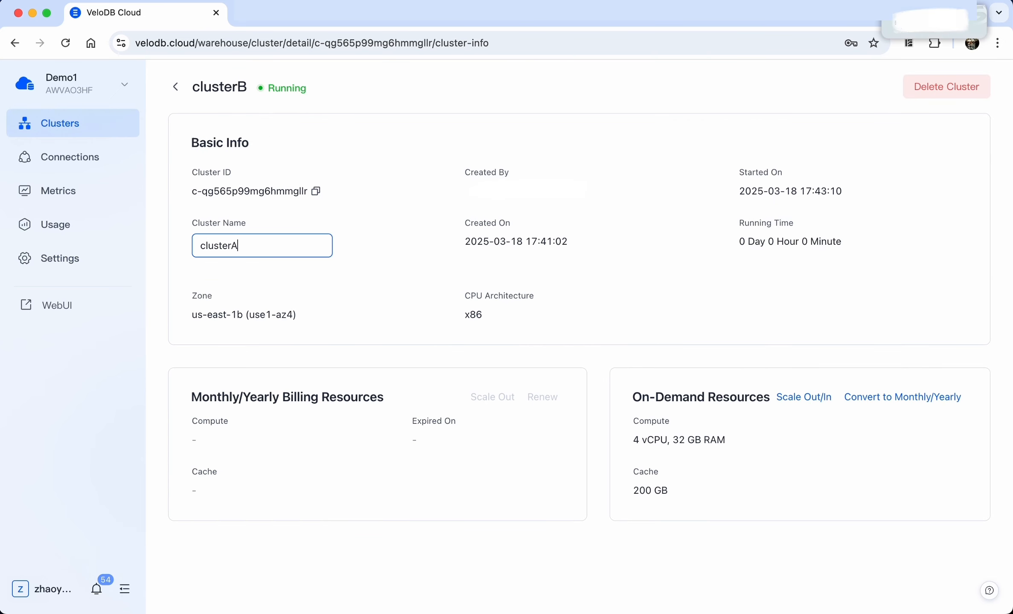
{"action": "left_click", "coordinate": [373, 228]}
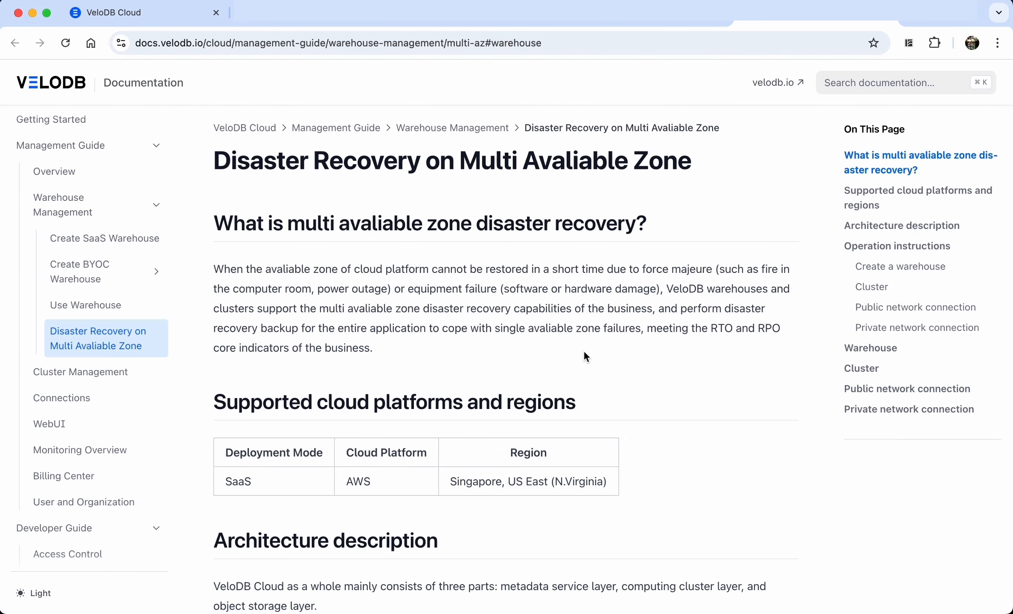
Scroll the Multi Available Zone disaster recovery guide down to preparation and failure handling
{"action": "scroll", "coordinate": [584, 352], "scroll_direction": "down", "scroll_amount": 10}
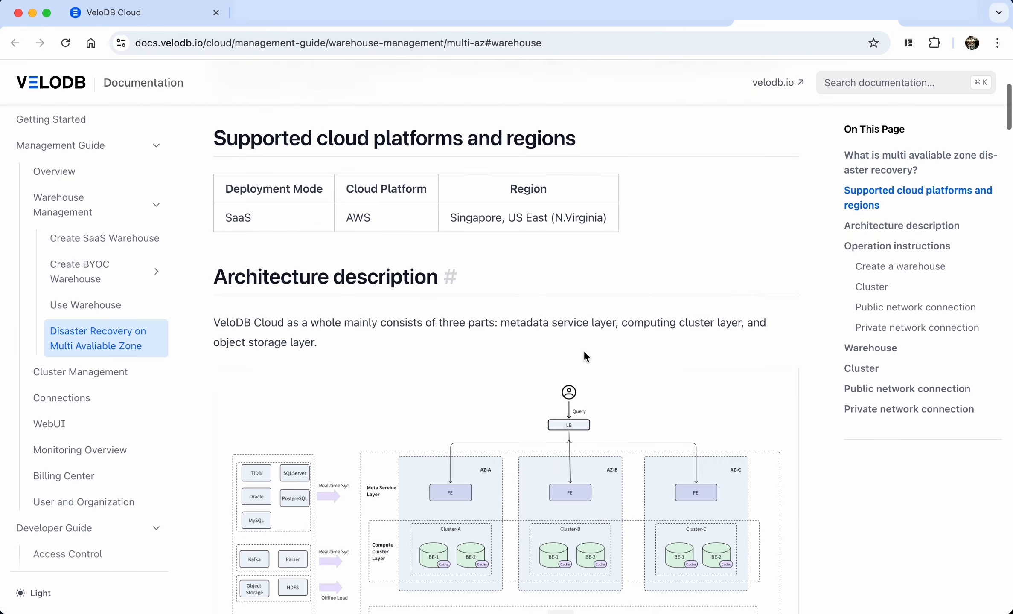
{"action": "scroll", "coordinate": [583, 351], "scroll_direction": "down", "scroll_amount": 10}
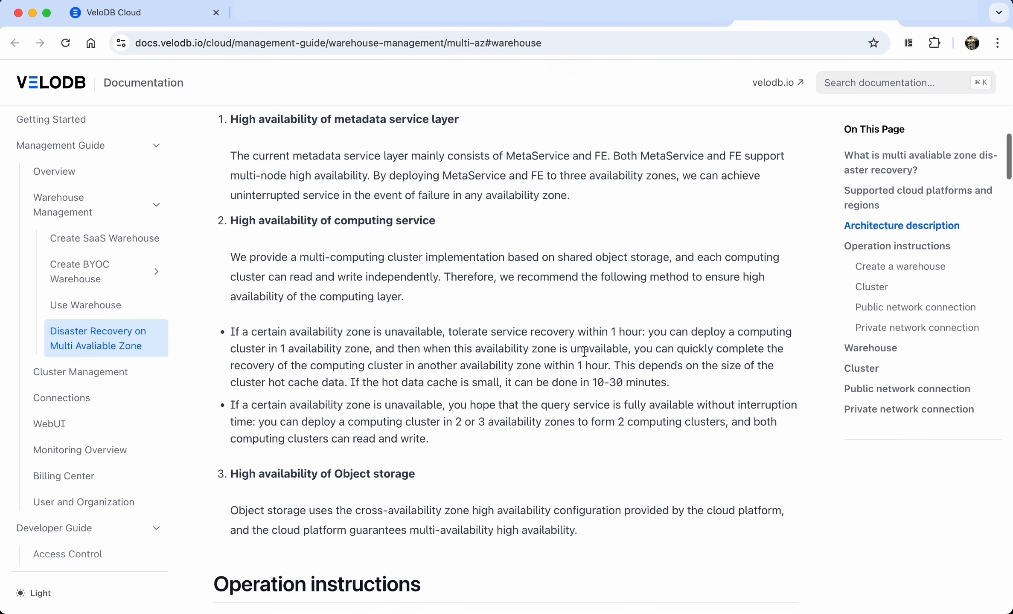
{"action": "scroll", "coordinate": [584, 352], "scroll_direction": "down", "scroll_amount": 20}
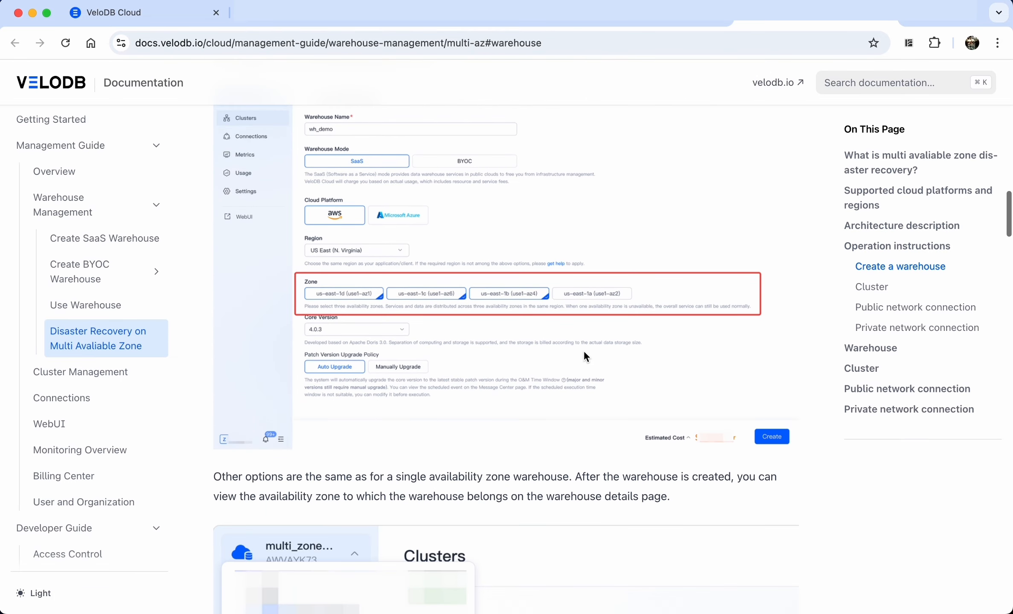
{"action": "scroll", "coordinate": [583, 351], "scroll_direction": "down", "scroll_amount": 20}
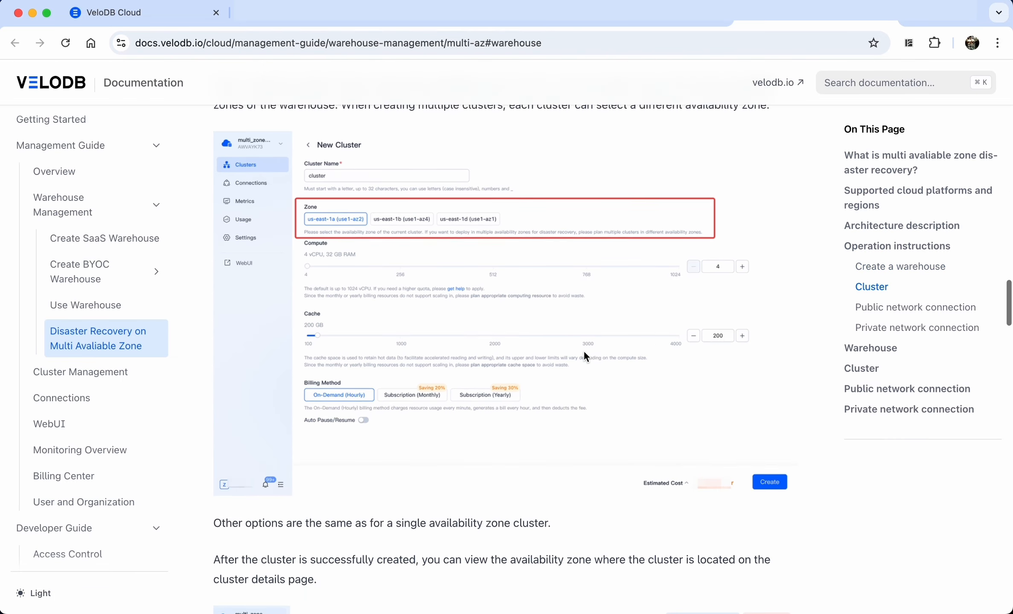
{"action": "scroll", "coordinate": [583, 351], "scroll_direction": "down", "scroll_amount": 20}
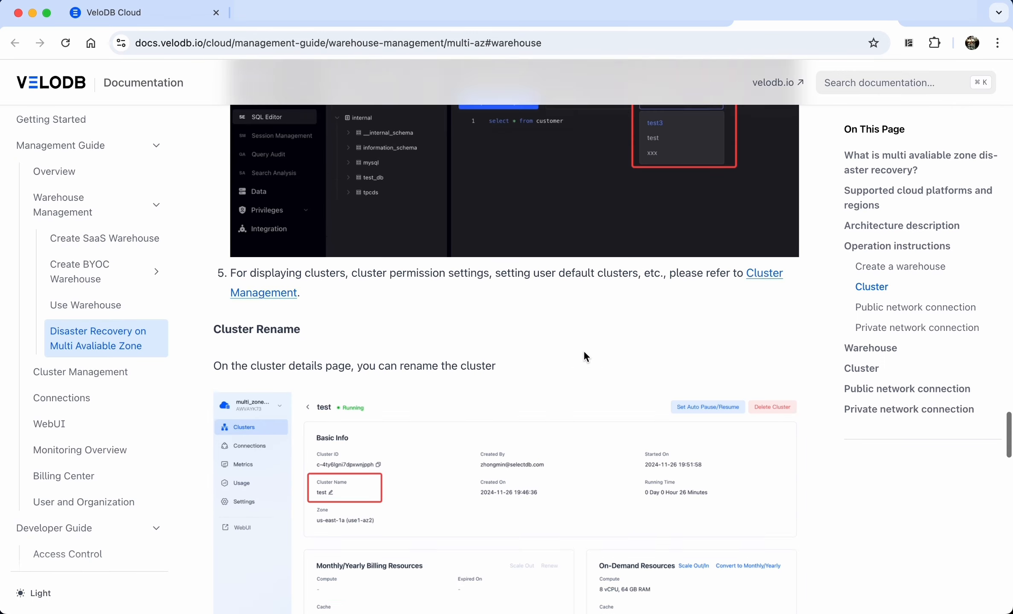
{"action": "scroll", "coordinate": [584, 356], "scroll_direction": "down", "scroll_amount": 20}
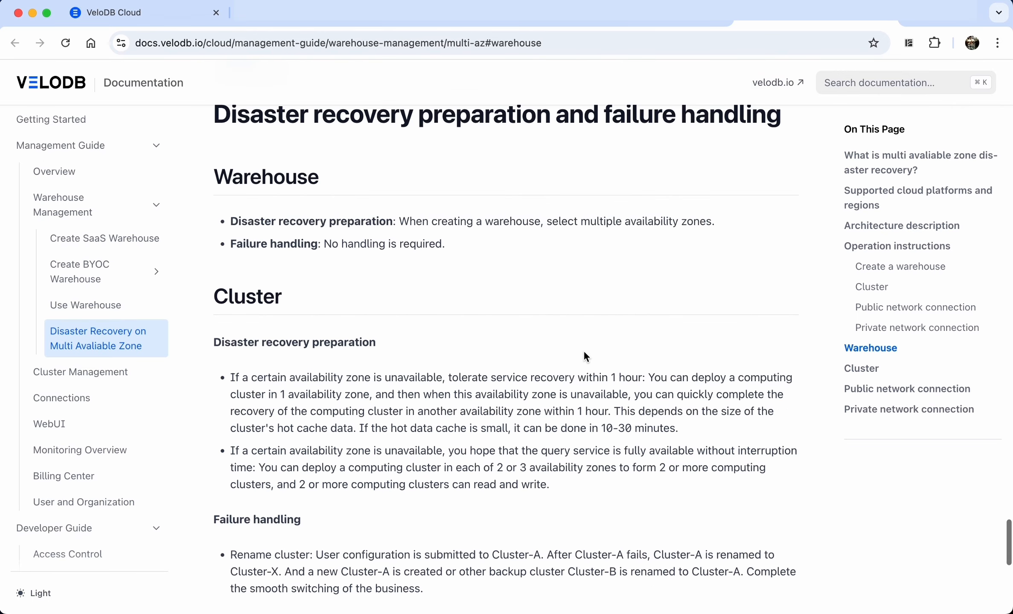
{"action": "scroll", "coordinate": [583, 353], "scroll_direction": "down", "scroll_amount": 10}
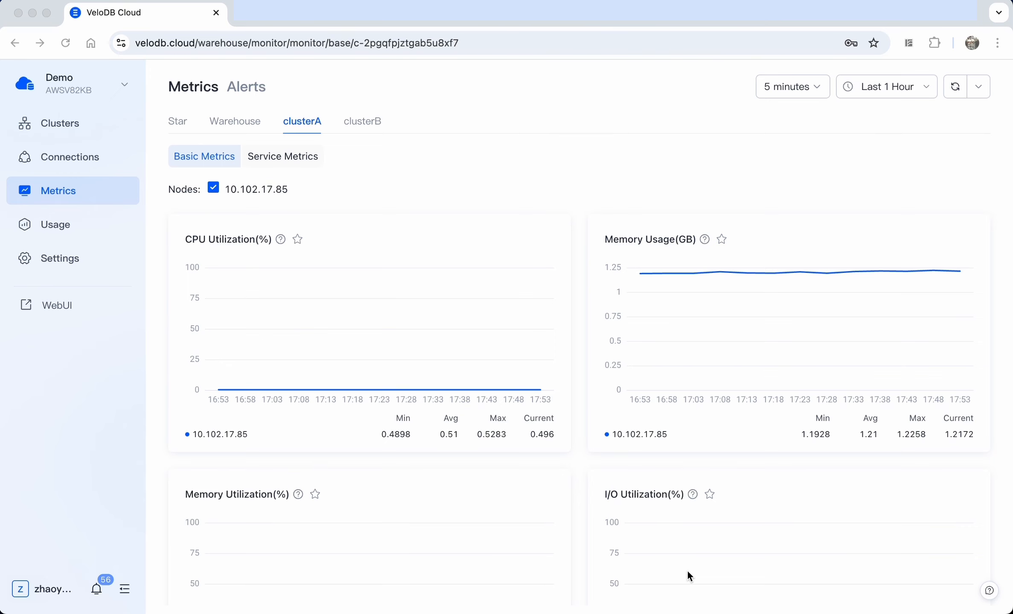
Scroll through clusterA's Basic Metrics charts for the last hour
{"action": "left_click", "coordinate": [363, 166]}
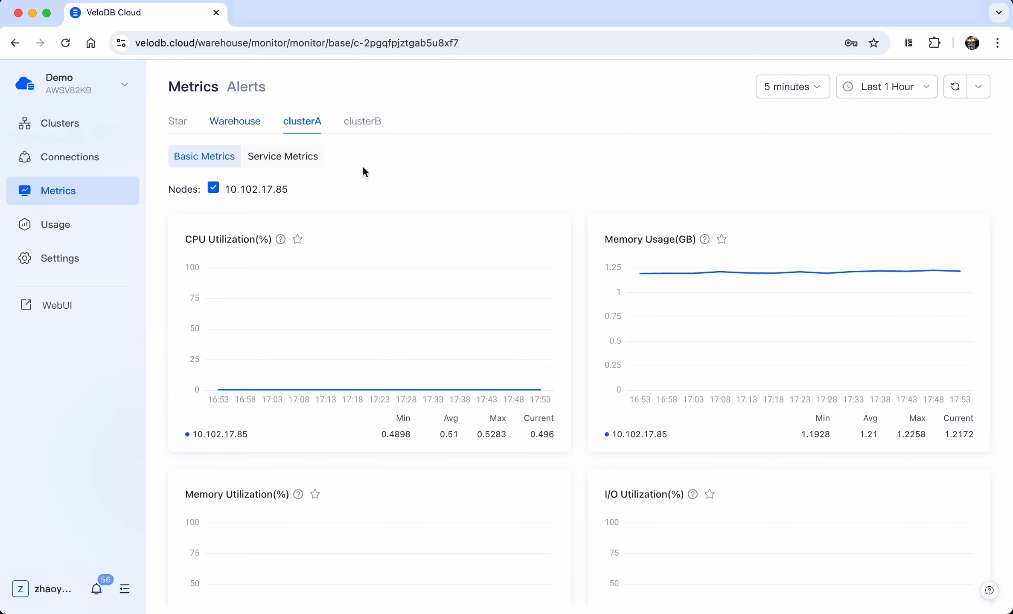
{"action": "scroll", "coordinate": [363, 271], "scroll_direction": "down", "scroll_amount": 2}
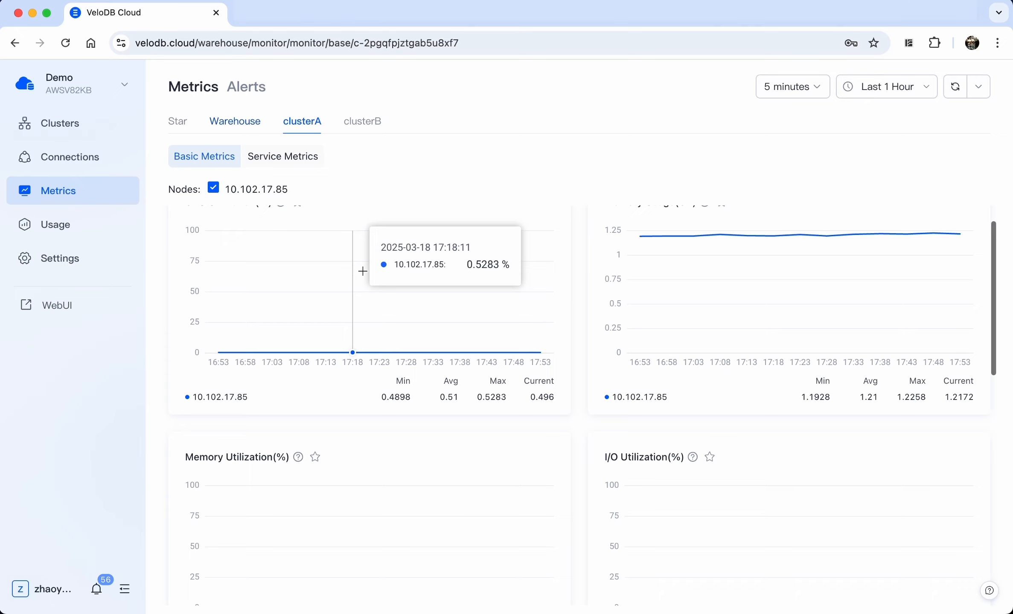
{"action": "scroll", "coordinate": [362, 272], "scroll_direction": "down", "scroll_amount": 5}
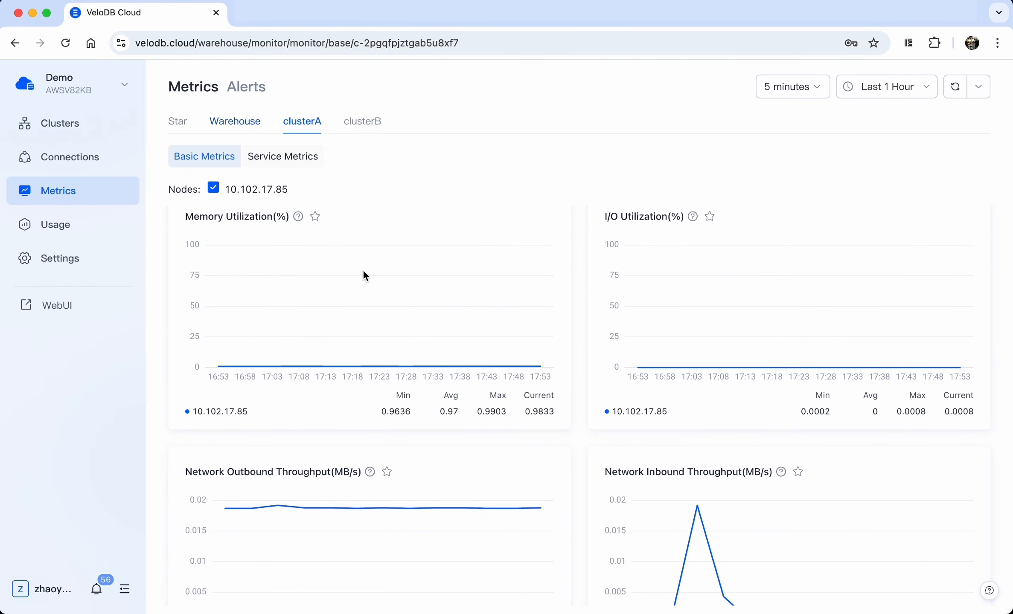
{"action": "scroll", "coordinate": [364, 272], "scroll_direction": "up", "scroll_amount": 5}
{"action": "scroll", "coordinate": [364, 273], "scroll_direction": "up", "scroll_amount": 2}
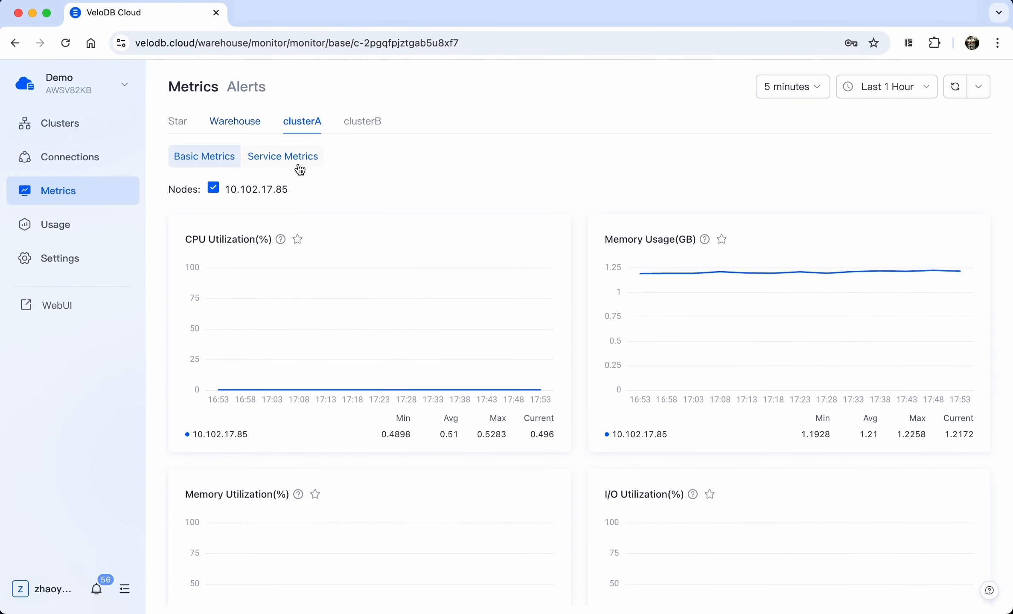
Review clusterA's Service Metrics: 0 queries per second, 100% success rate, about 2.23 ms average query time
{"action": "left_click", "coordinate": [299, 167]}
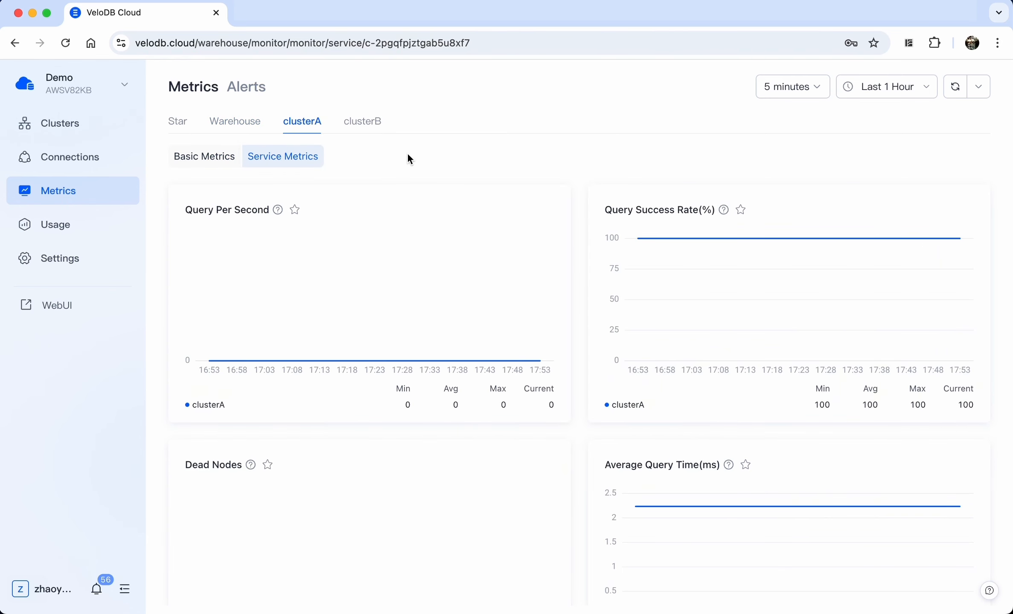
{"action": "scroll", "coordinate": [398, 304], "scroll_direction": "down", "scroll_amount": 3}
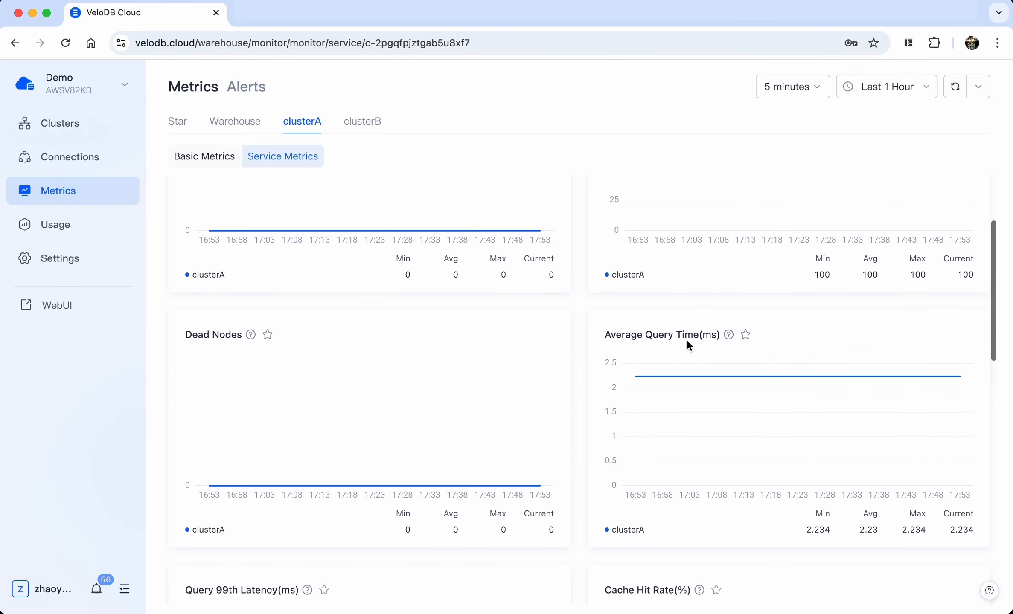
{"action": "scroll", "coordinate": [689, 346], "scroll_direction": "down", "scroll_amount": 2}
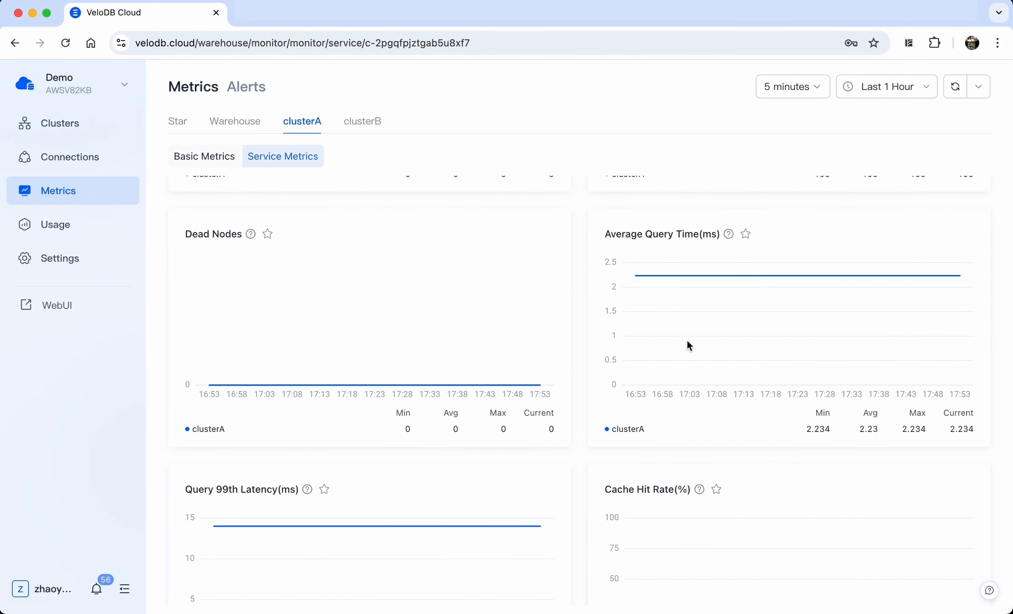
{"action": "scroll", "coordinate": [687, 342], "scroll_direction": "up", "scroll_amount": 5}
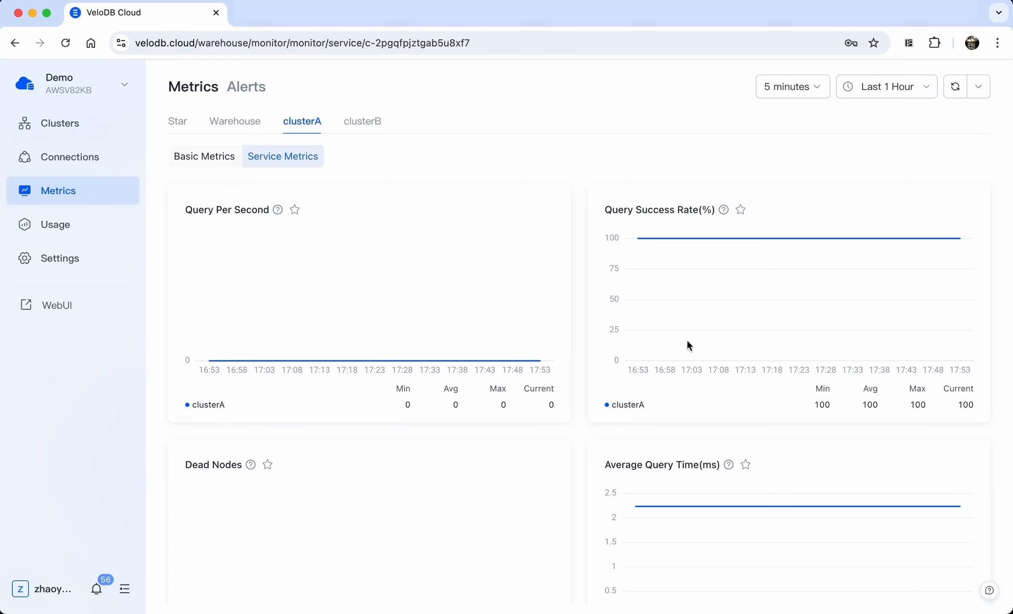
Open the CPU warning alert rule for editing from the warehouse's Alert Rules list
{"action": "left_click", "coordinate": [248, 91]}
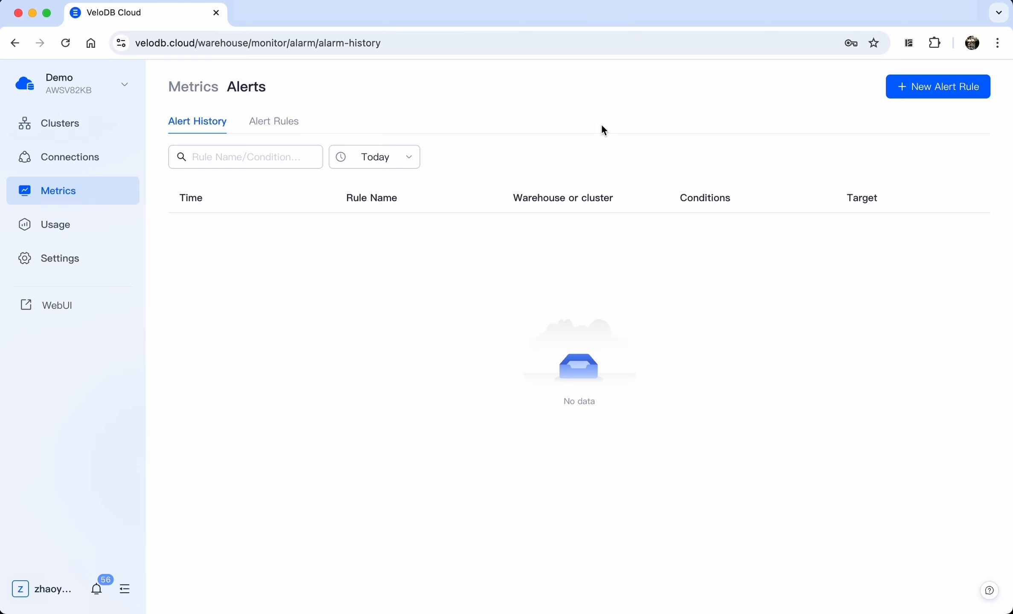
{"action": "left_click", "coordinate": [289, 124]}
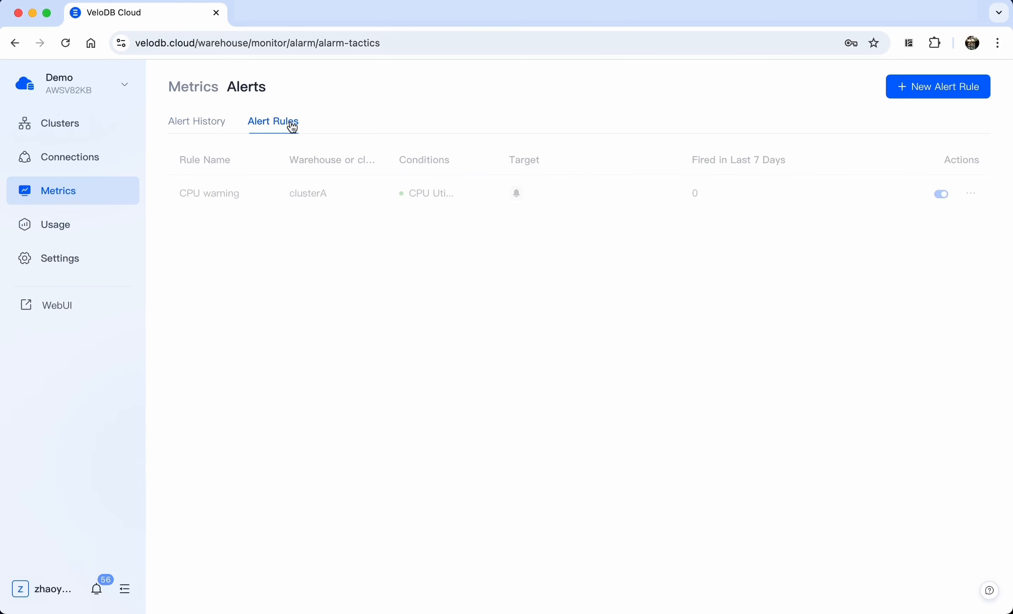
{"action": "left_click", "coordinate": [974, 198]}
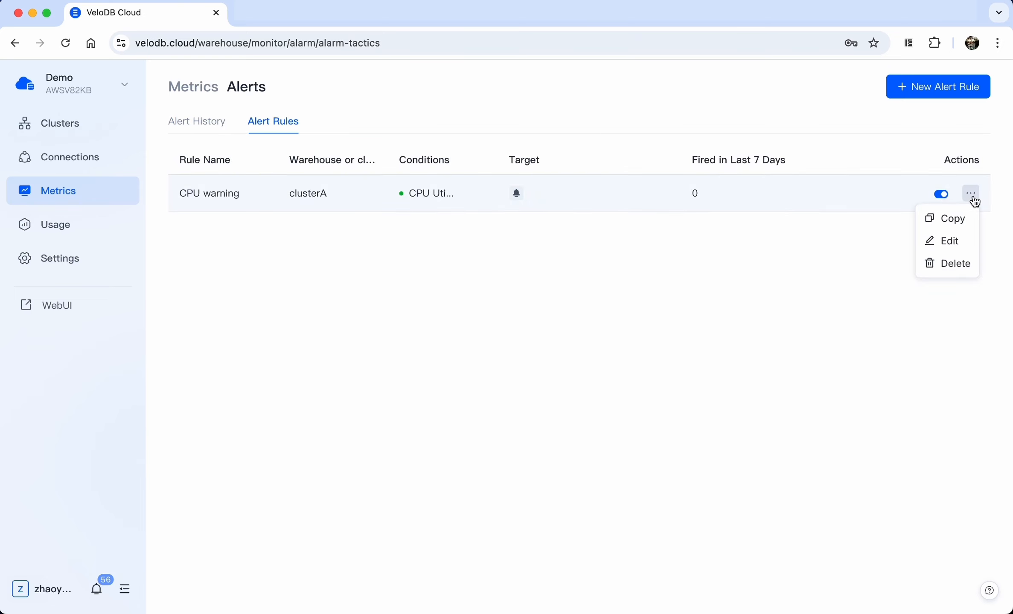
{"action": "left_click", "coordinate": [951, 244]}
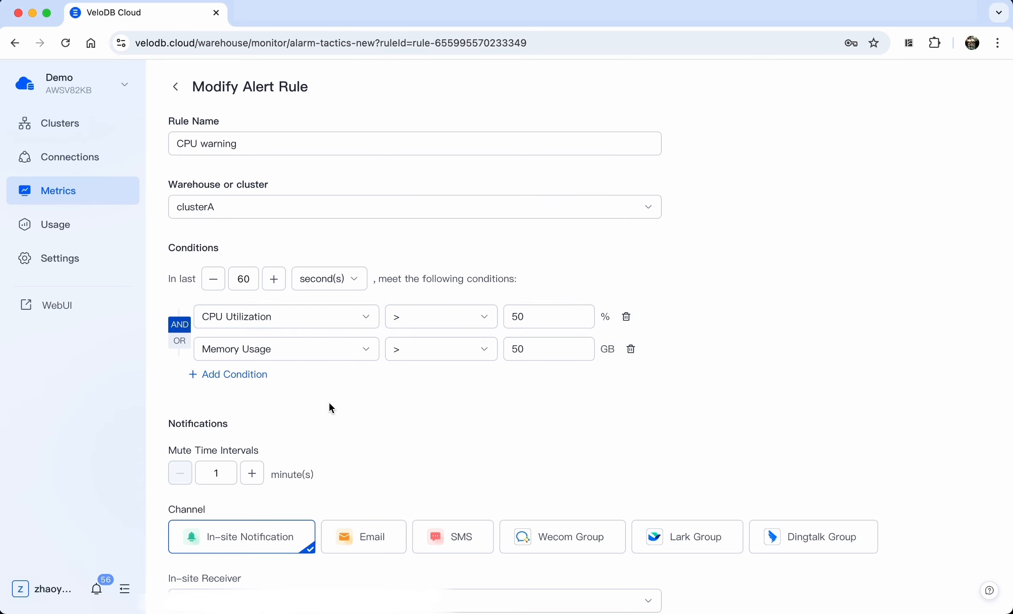
Inspect the second condition's metric options and keep Memory Usage, leaving the rule unchanged
{"action": "scroll", "coordinate": [330, 406], "scroll_direction": "down", "scroll_amount": 1}
{"action": "left_click", "coordinate": [311, 331]}
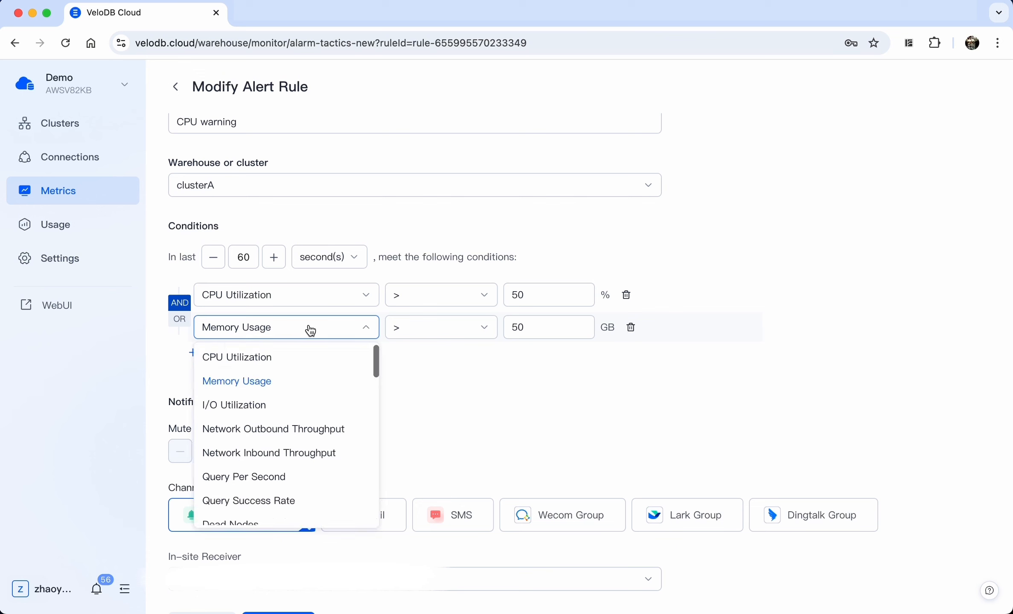
{"action": "scroll", "coordinate": [319, 403], "scroll_direction": "down", "scroll_amount": 4}
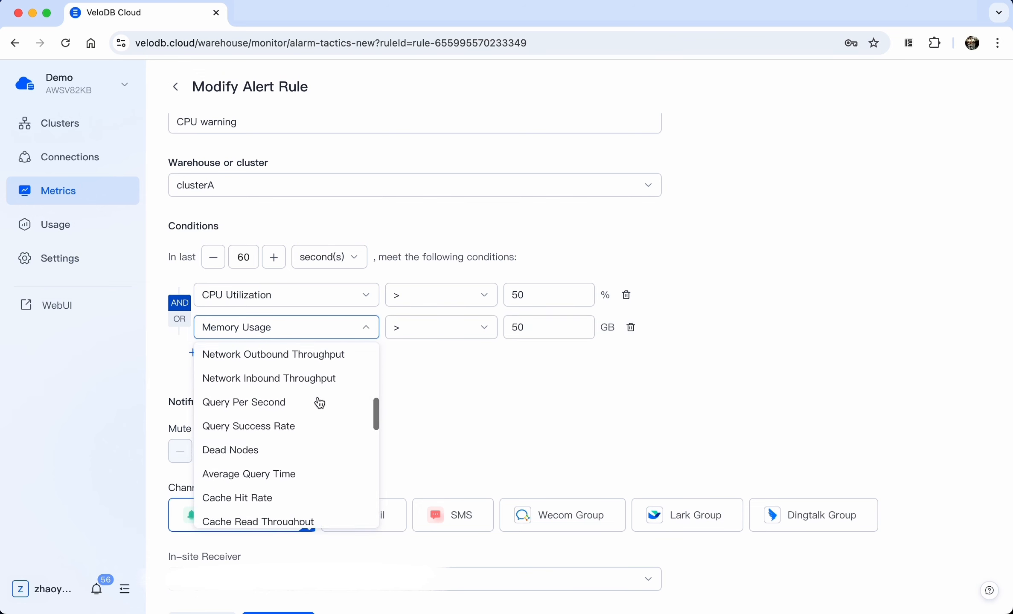
{"action": "scroll", "coordinate": [319, 403], "scroll_direction": "down", "scroll_amount": 1}
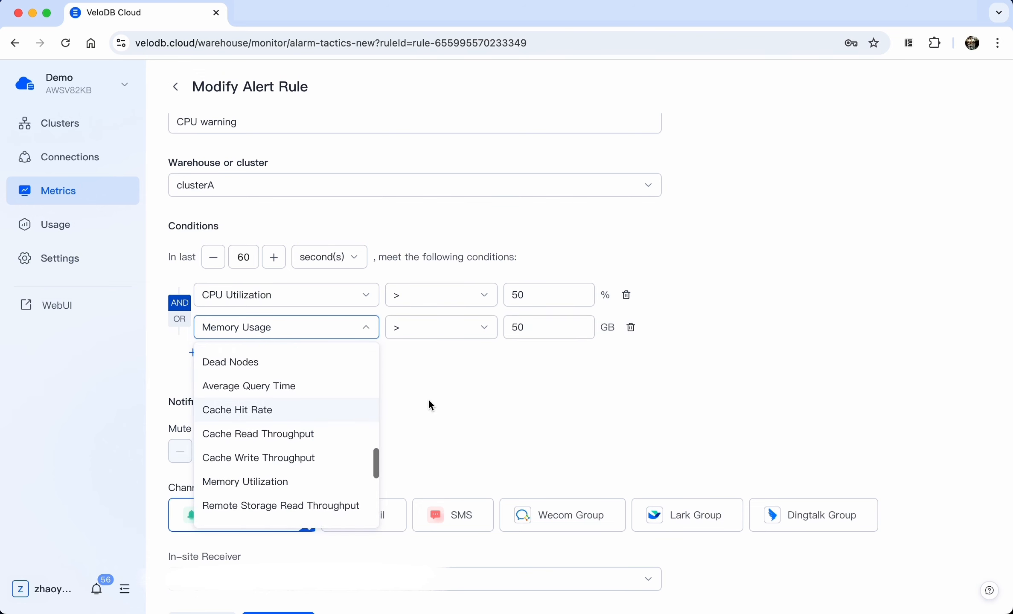
{"action": "left_click", "coordinate": [458, 391]}
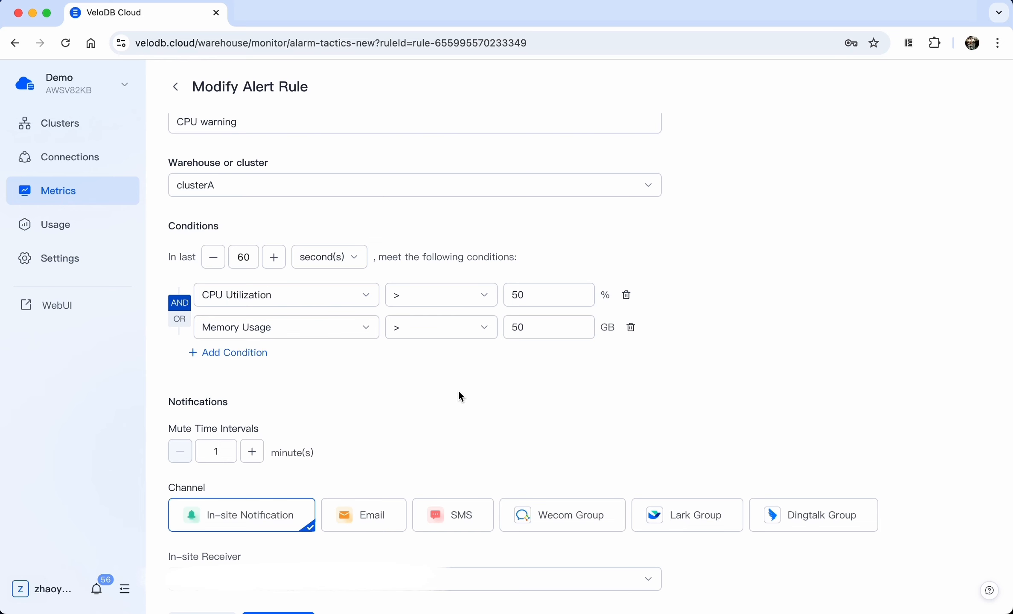
{"action": "scroll", "coordinate": [459, 391], "scroll_direction": "down", "scroll_amount": 1}
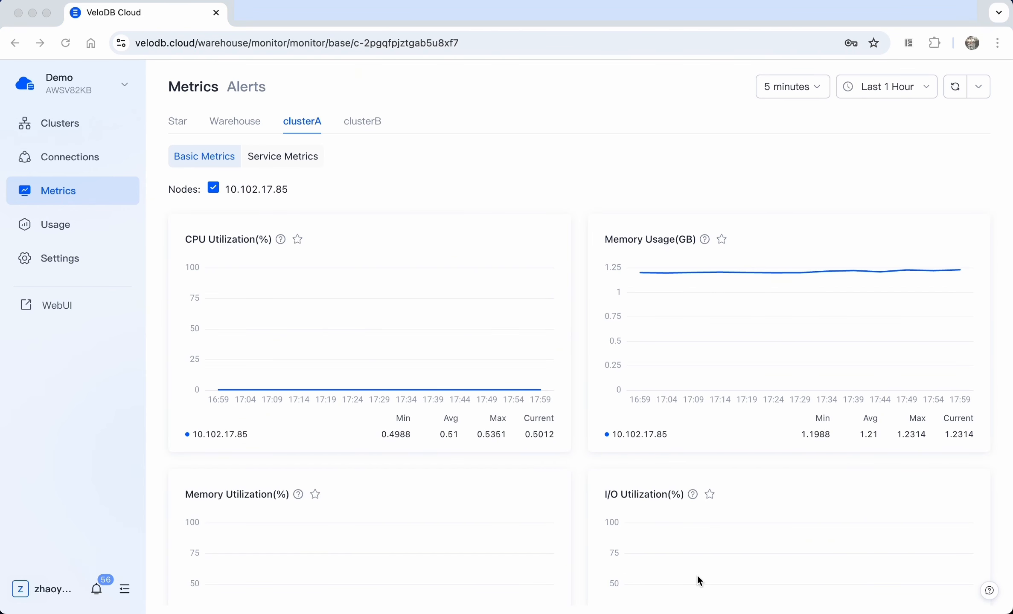
Go to the Billing Center overview from the account menu
{"action": "left_click", "coordinate": [41, 597]}
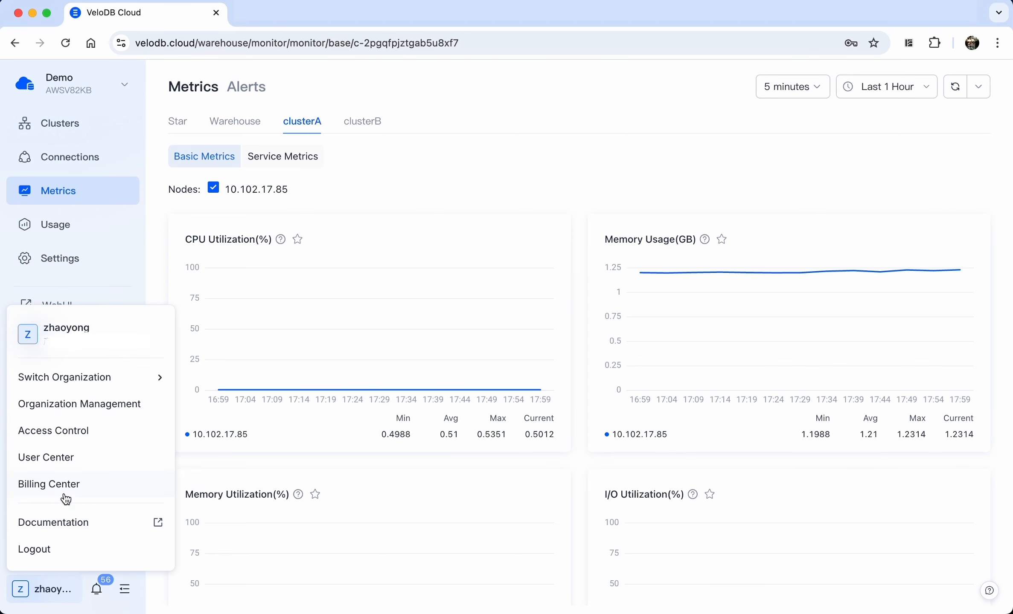
{"action": "left_click", "coordinate": [63, 487]}
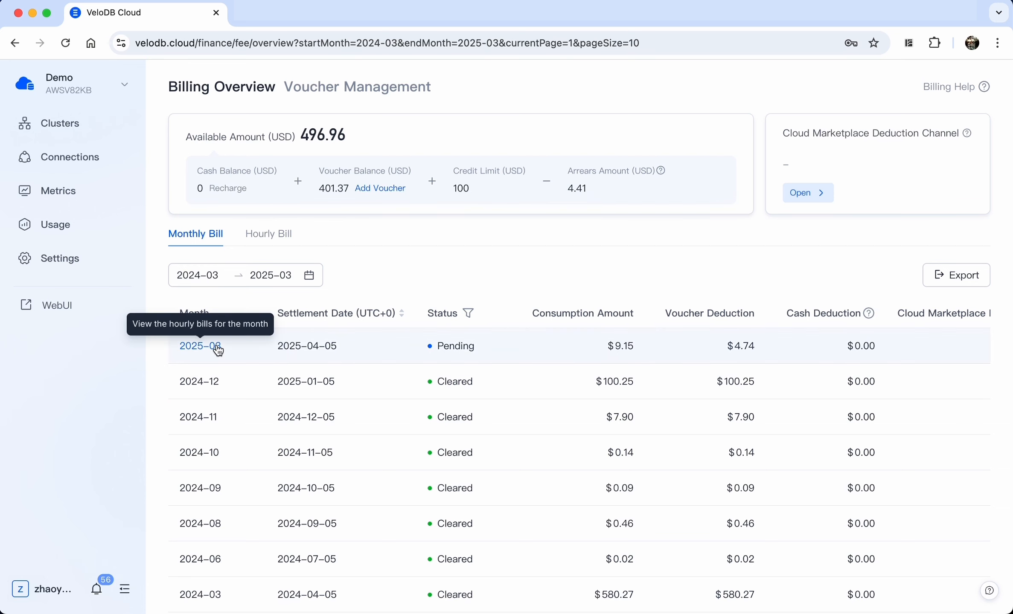
{"action": "scroll", "coordinate": [216, 346], "scroll_direction": "down", "scroll_amount": 1}
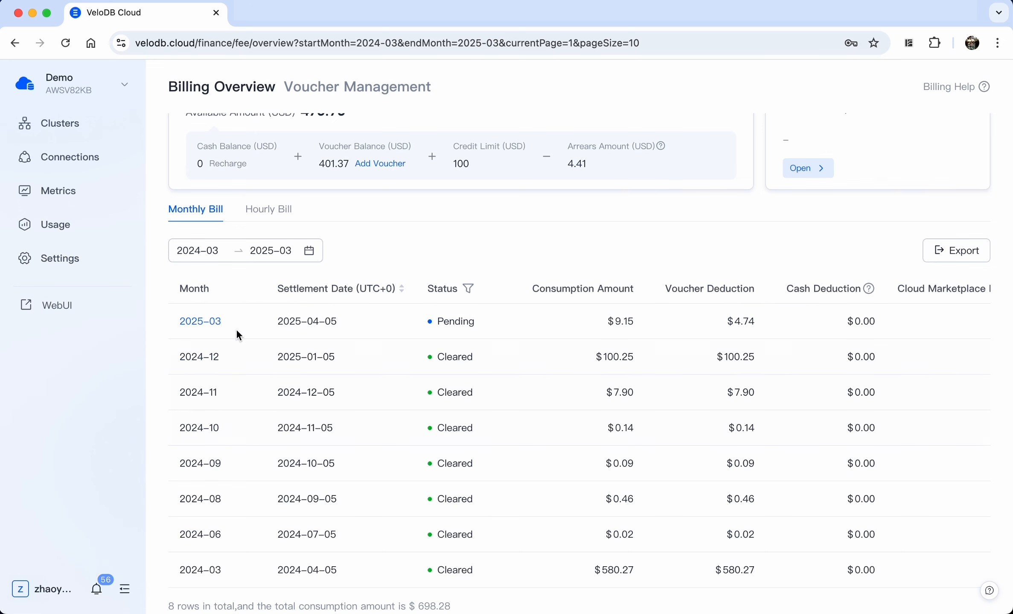
View the 2025-03 hourly bills, then show the AWS and Google Cloud Marketplace deduction channels
{"action": "left_click", "coordinate": [215, 322]}
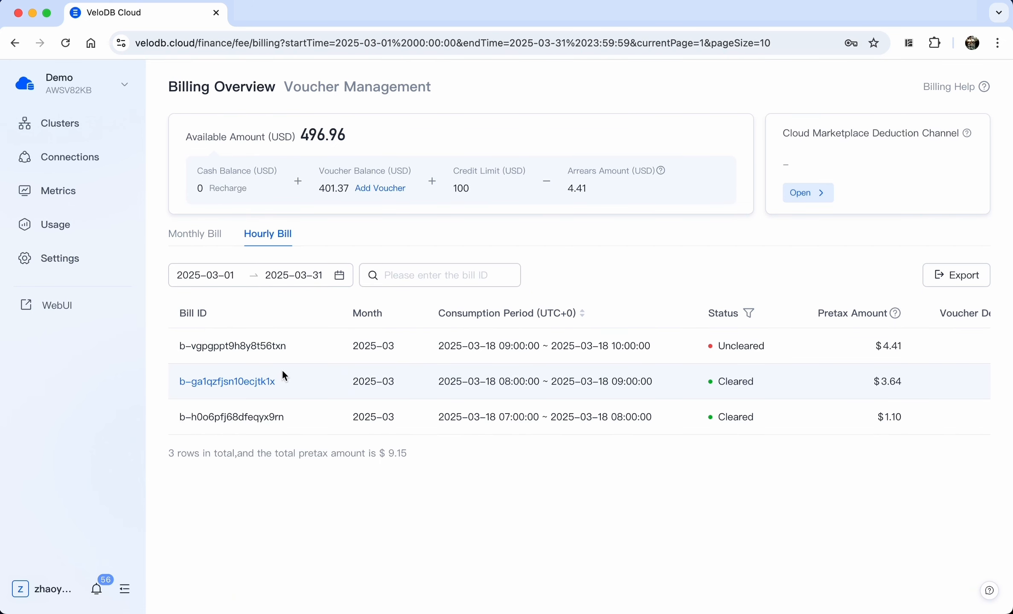
{"action": "left_click", "coordinate": [239, 346]}
{"action": "left_click", "coordinate": [815, 197]}
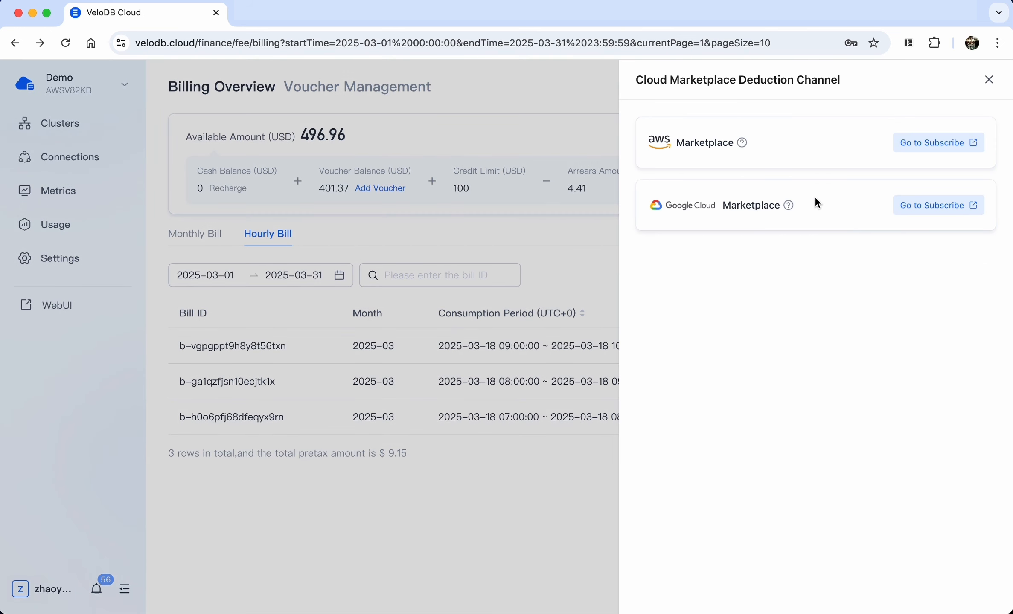